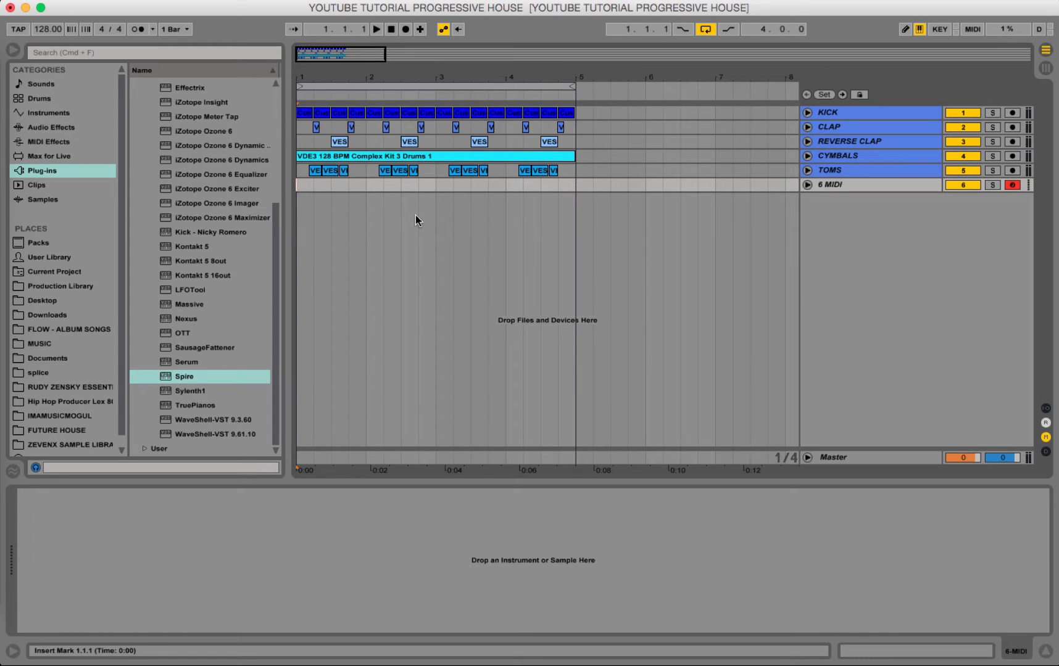
Select the four-bar loop and play the drum arrangement.
click(436, 84)
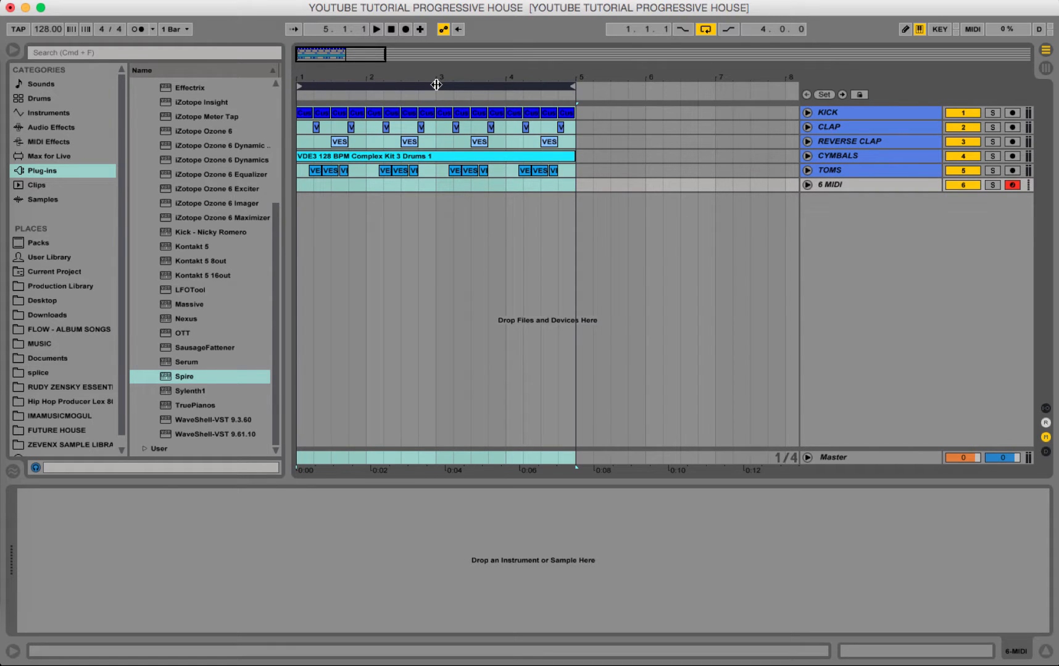
key(space)
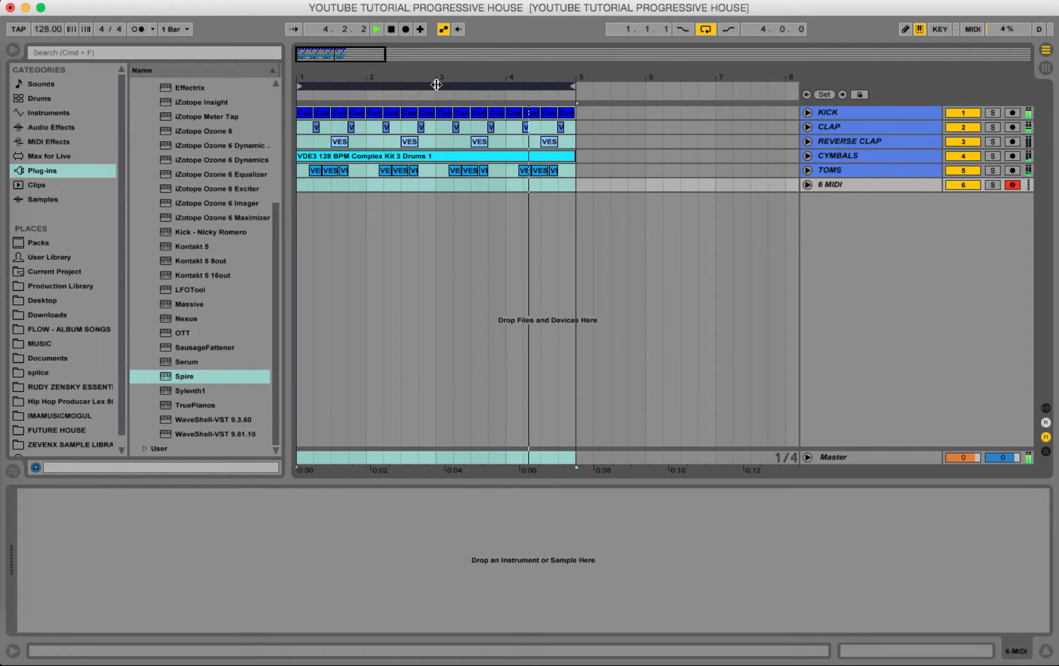
key(space)
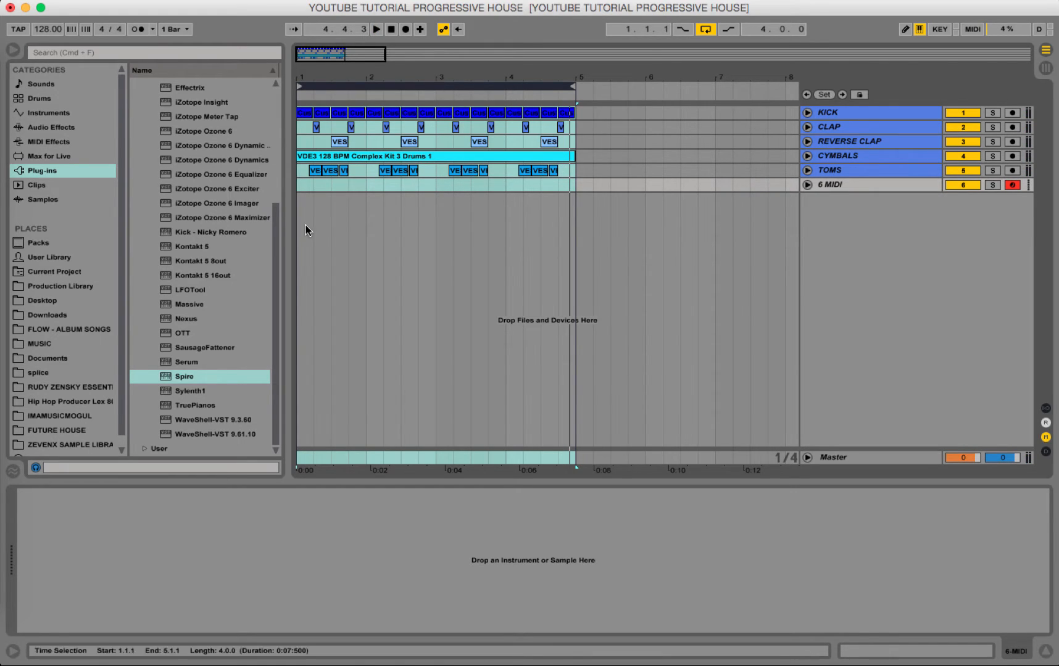
Unfold the 6 MIDI track in the arrangement to give it a taller lane.
click(297, 180)
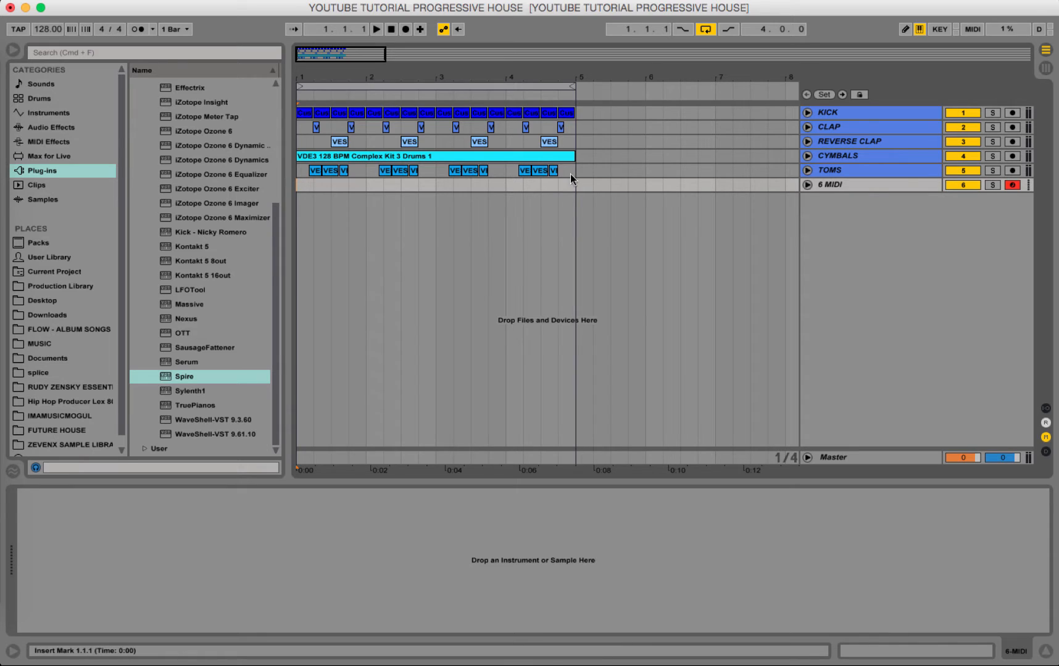
drag(574, 187, 330, 185)
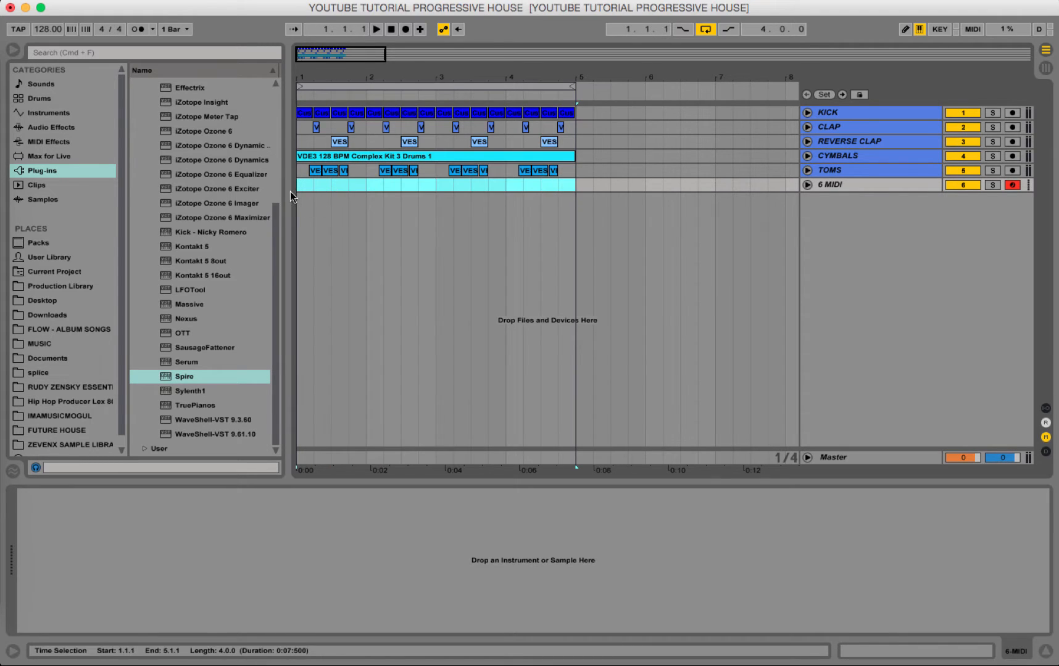
click(806, 189)
click(836, 193)
click(865, 181)
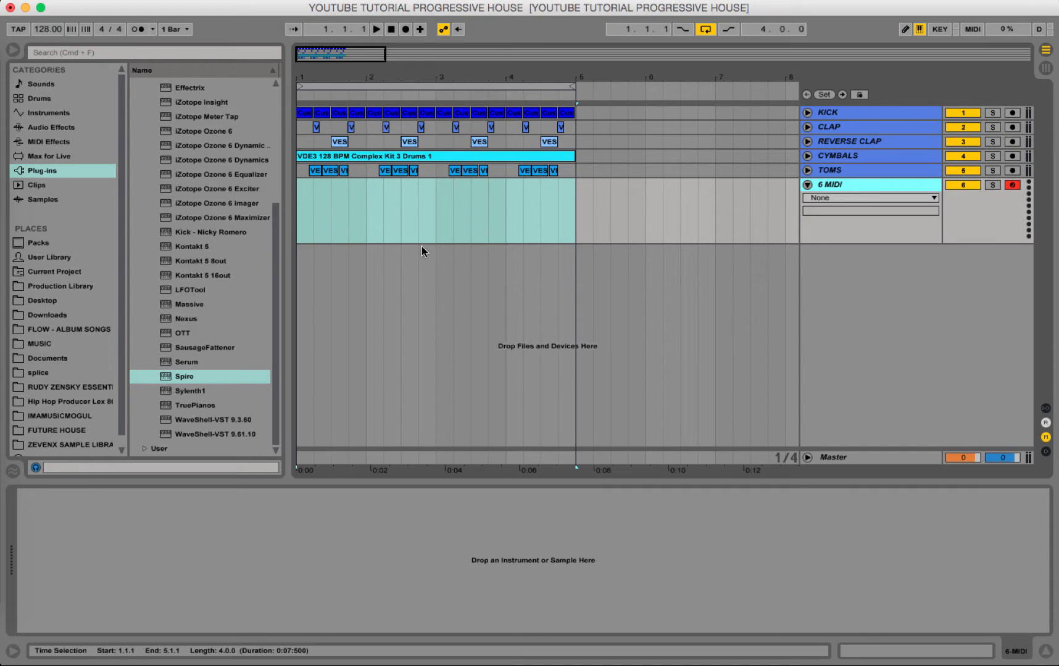
click(307, 221)
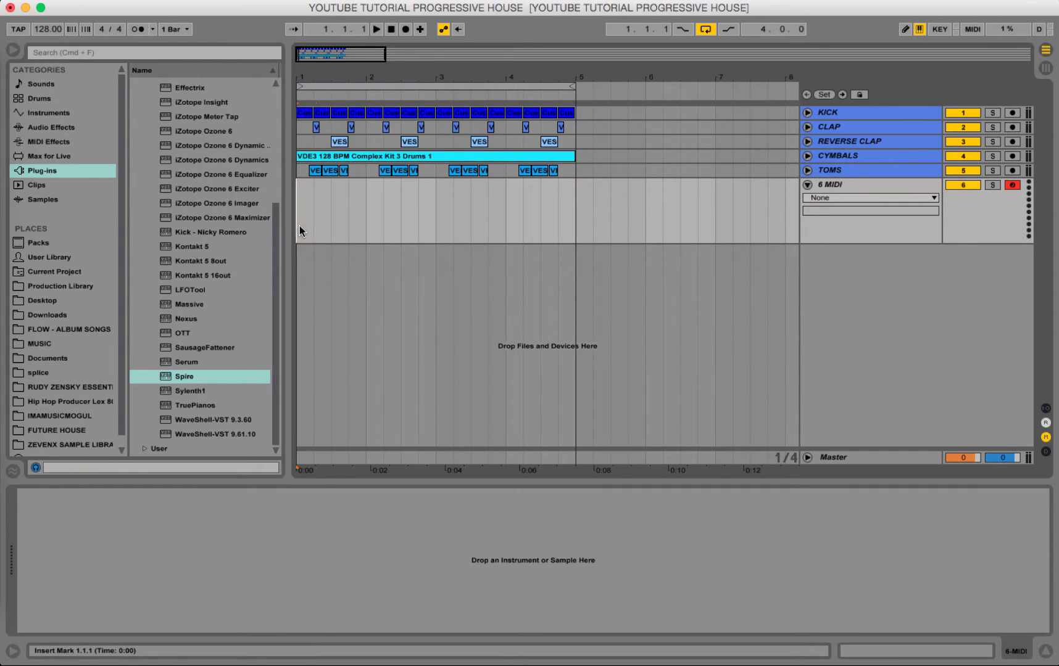
Load the Spire synth onto the 6 MIDI track and choose its BA Drill Bass 2 preset.
click(181, 382)
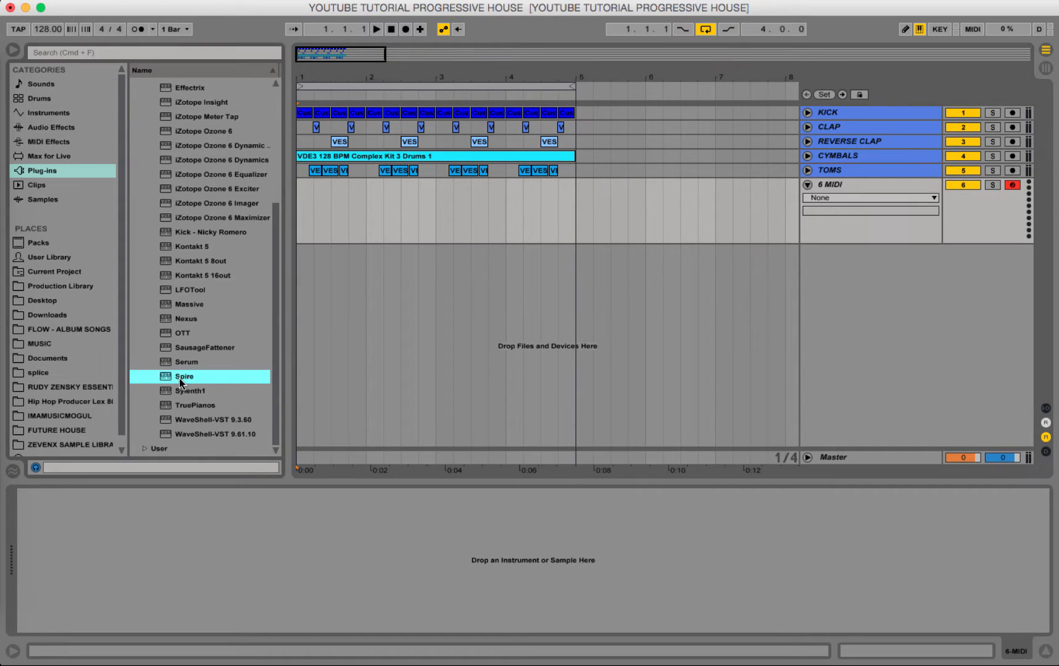
drag(180, 381, 496, 205)
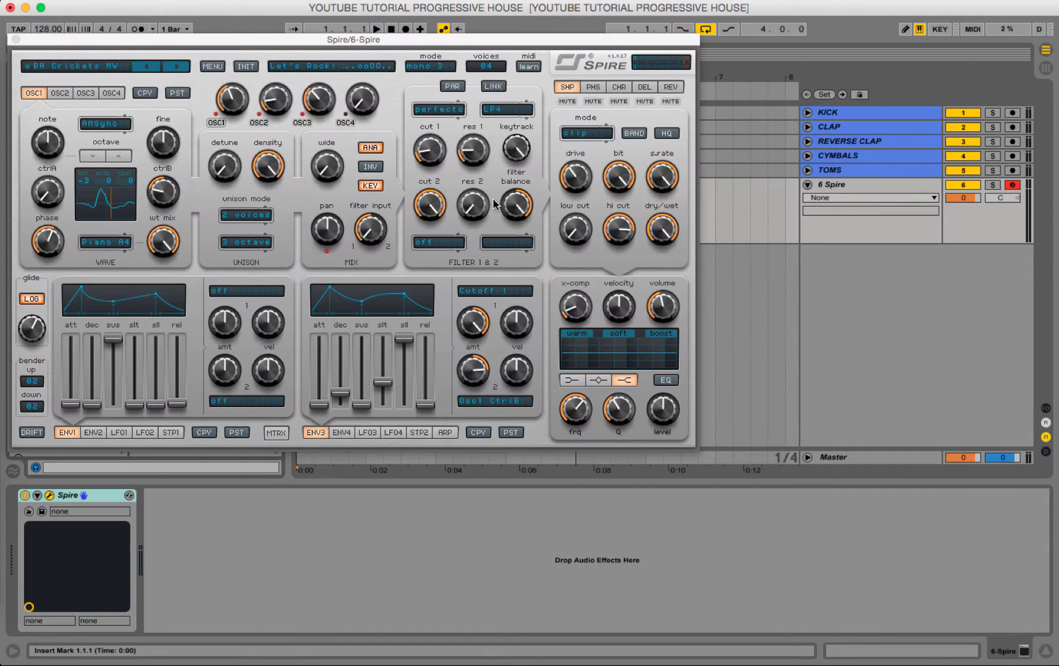
click(116, 66)
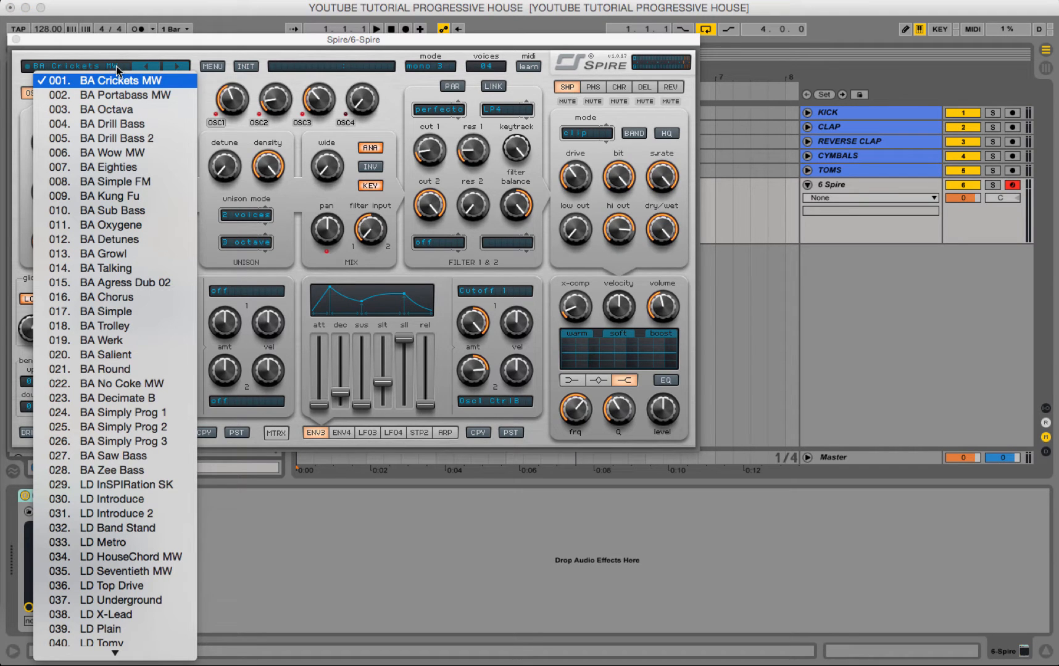
click(124, 142)
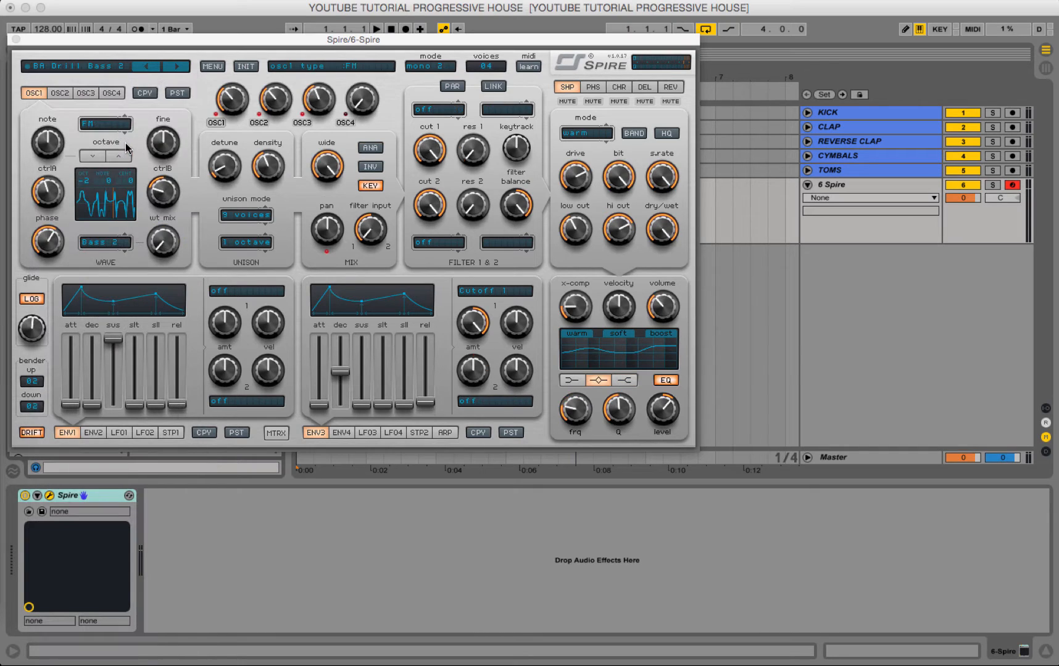
click(16, 39)
Create an empty MIDI clip across bars 1 to 4 of the Spire track and open it for note editing around C2.
drag(567, 215, 507, 217)
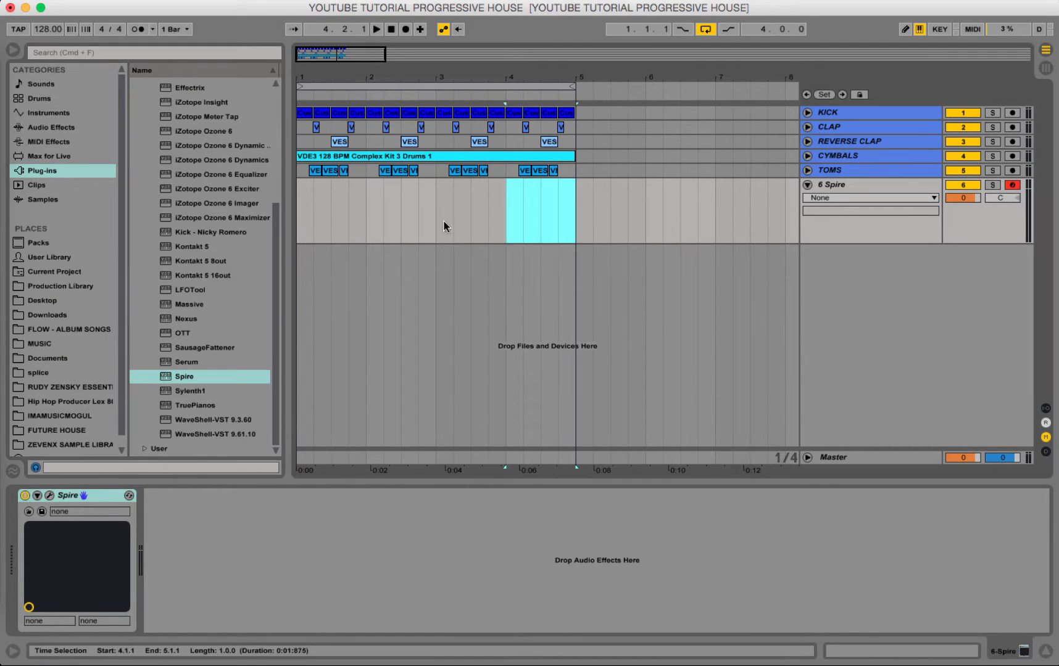
drag(444, 221, 281, 211)
key(super+shift+m)
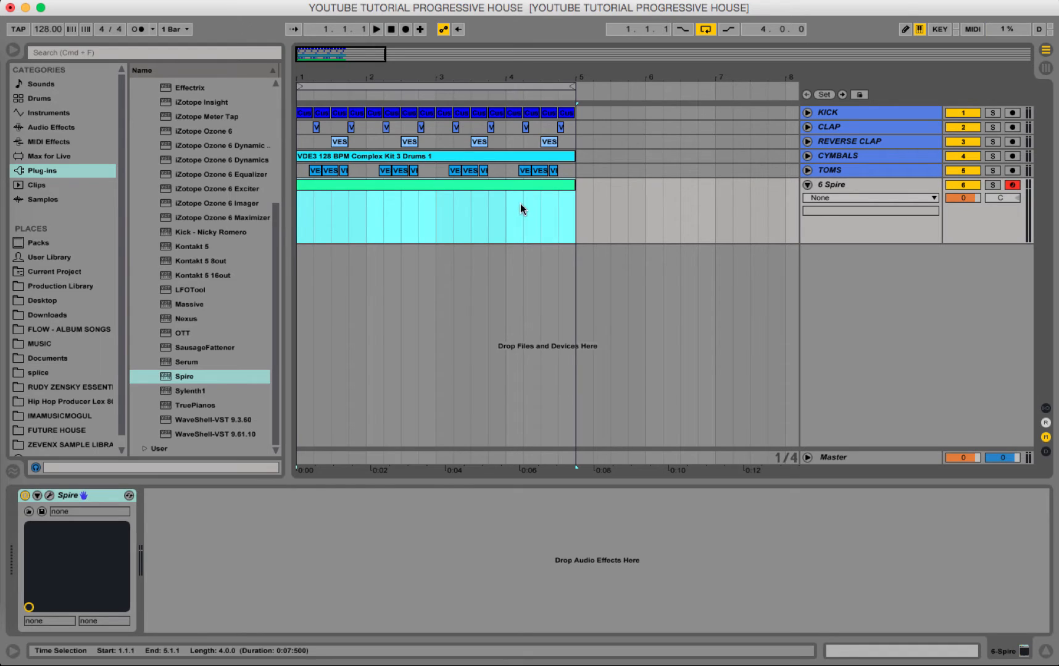
double_click(497, 188)
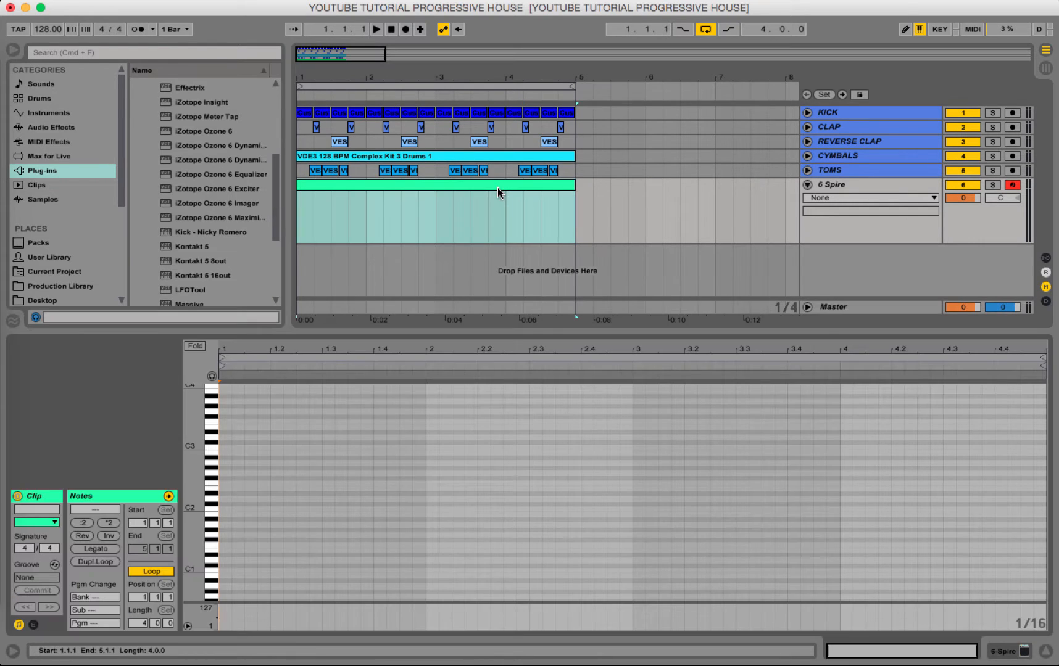
drag(194, 487, 216, 487)
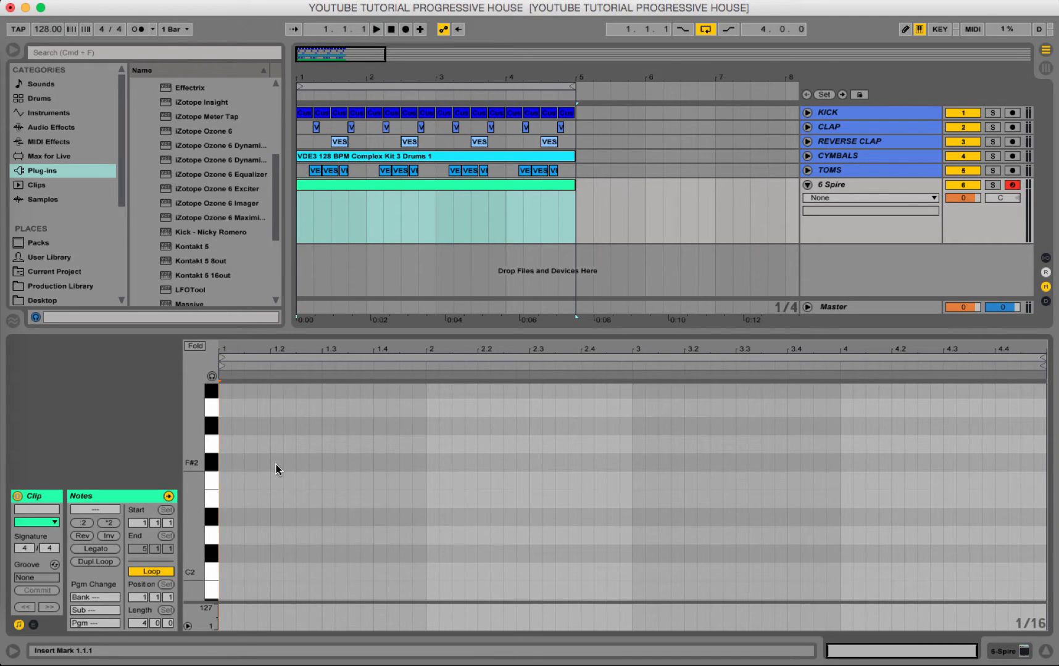
click(900, 188)
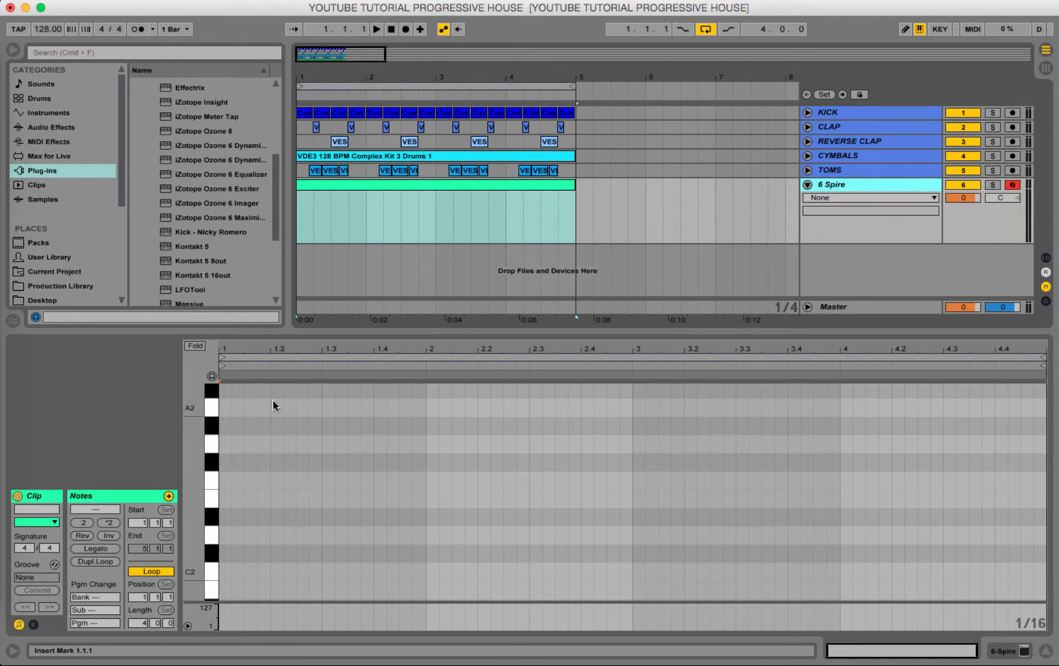
click(223, 435)
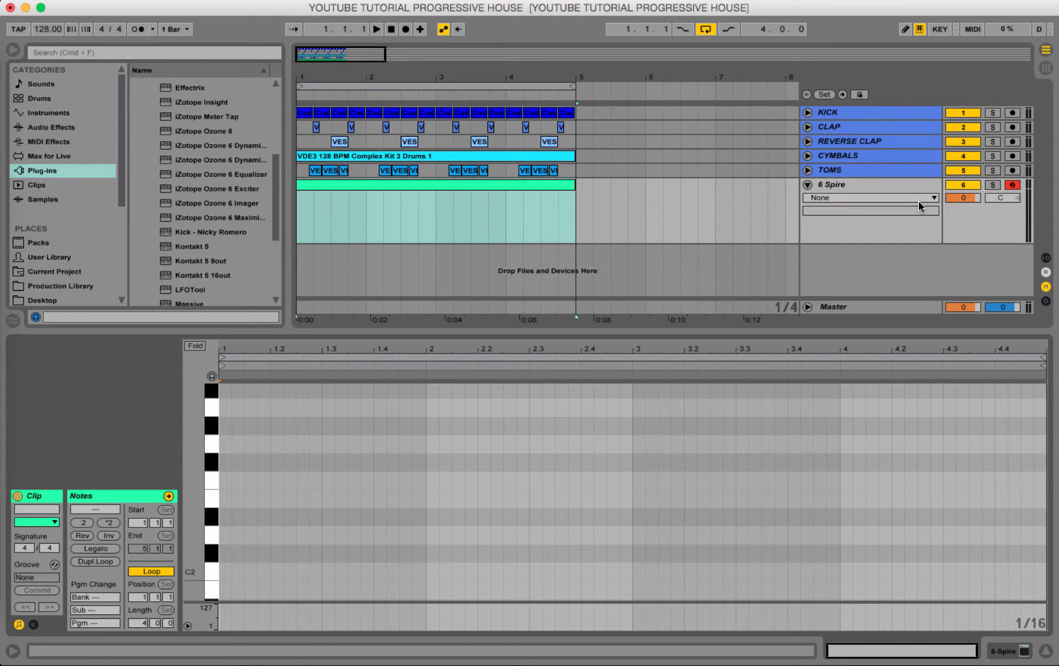
Rename the 6 Spire track as BASS LINE.
click(859, 185)
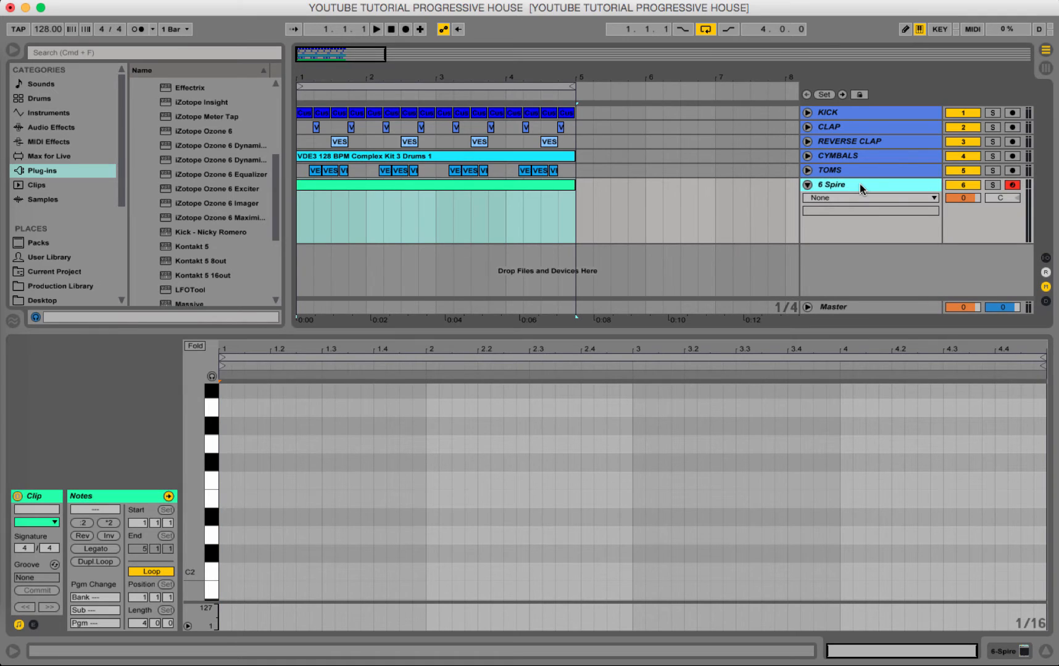
key(super+r)
text(BAS)
key(BackSpace)
key(BackSpace)
key(BackSpace)
text(BA)
key(Return)
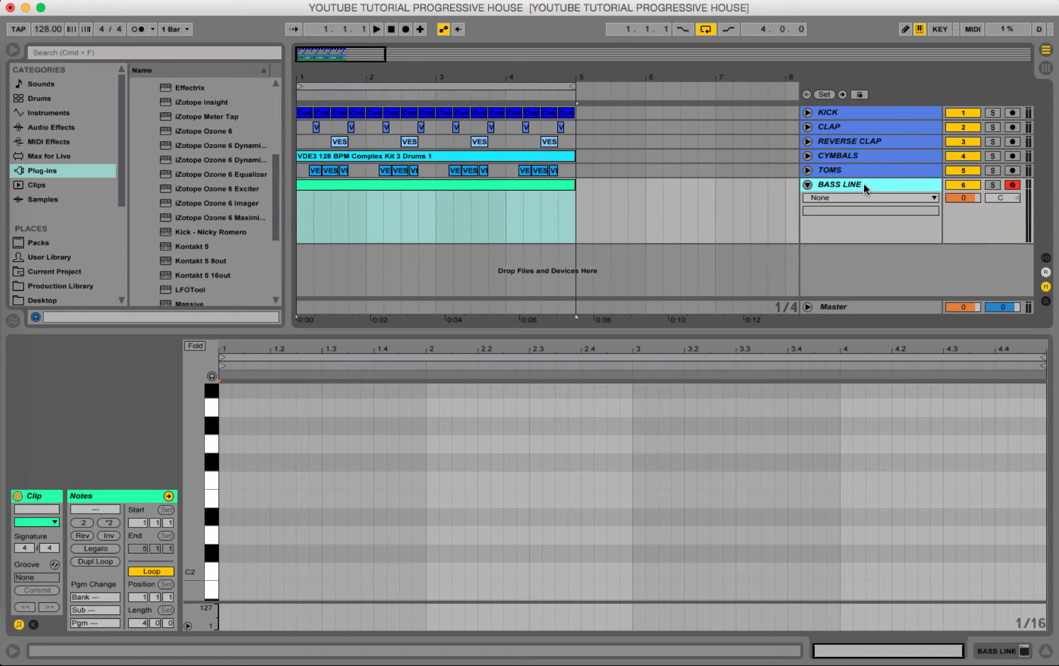
Color the BASS LINE track the same mint green as its MIDI clip.
right_click(864, 184)
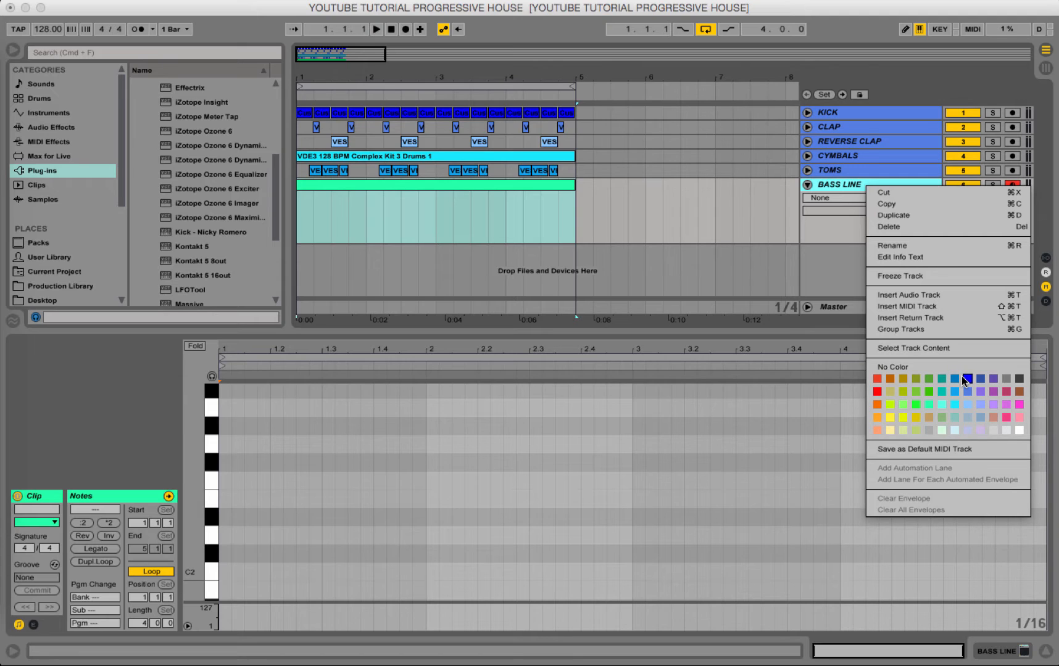
click(943, 389)
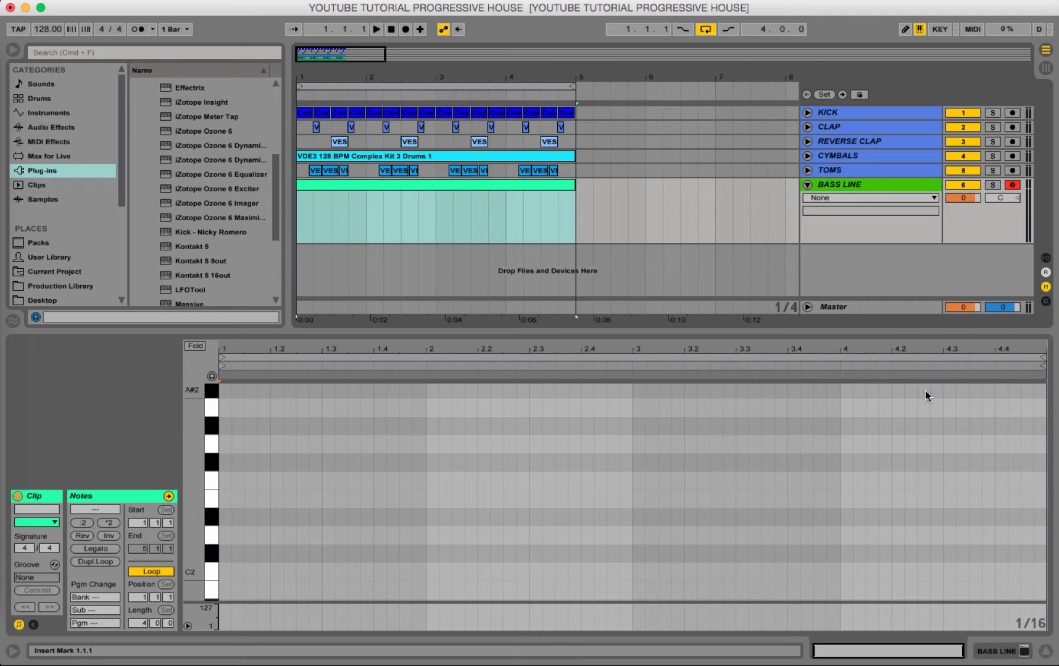
click(506, 188)
right_click(859, 188)
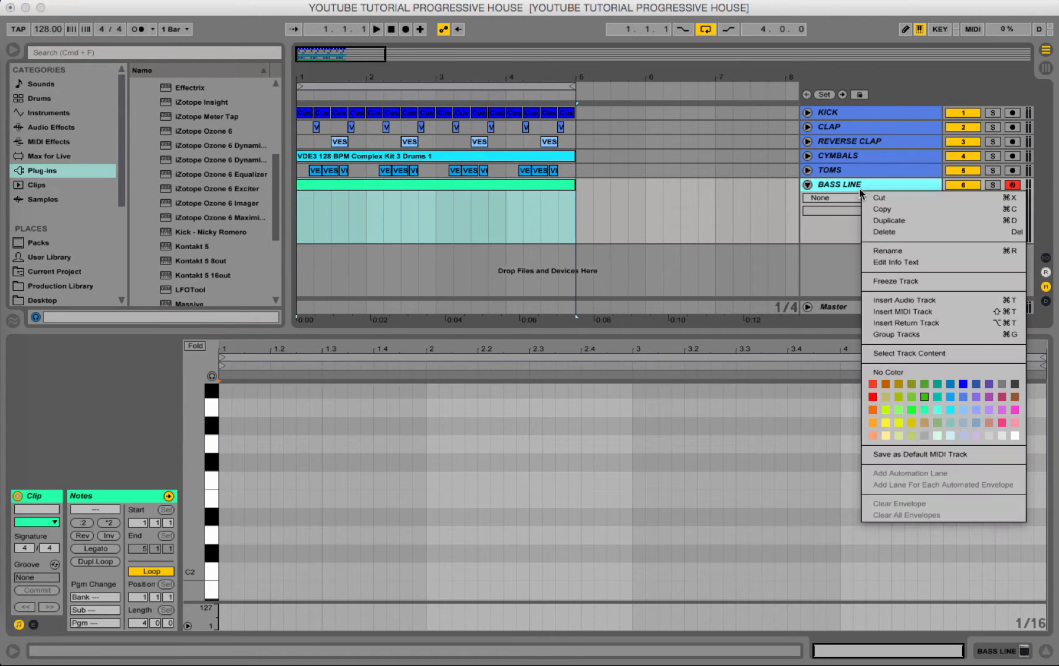
click(920, 410)
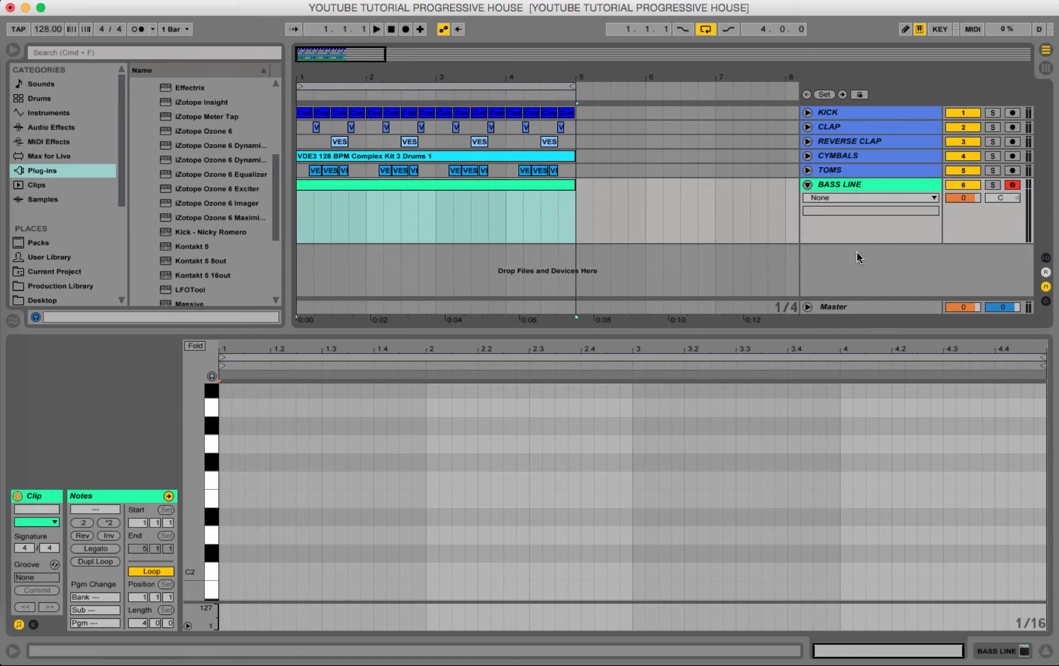
Draw a D2 note spanning the whole first bar of the bass clip.
scroll(225, 535, down, 2)
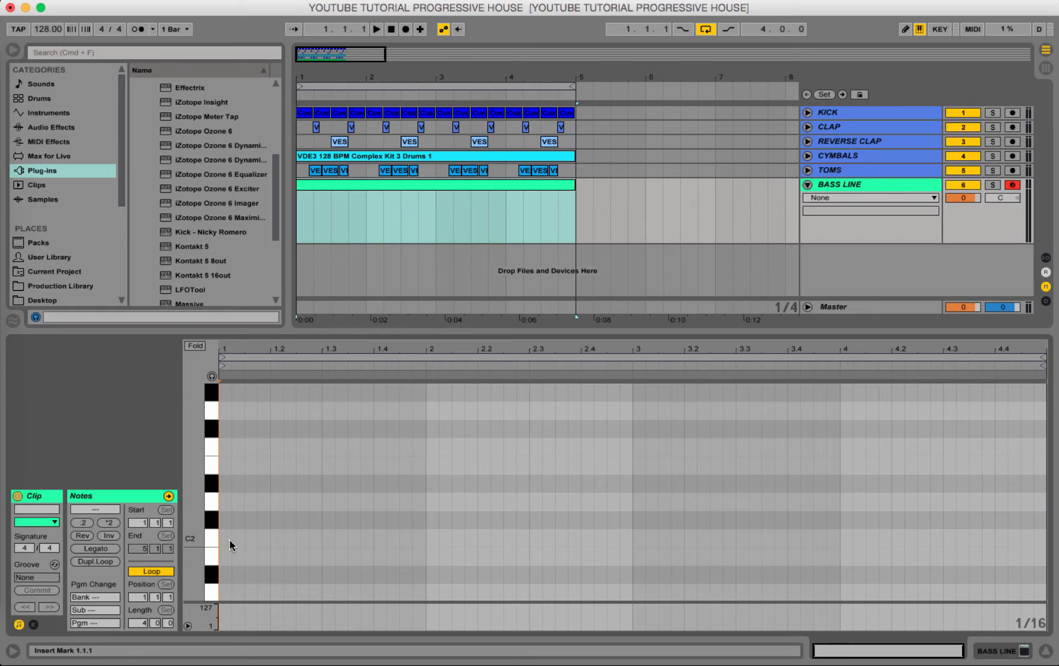
double_click(223, 502)
drag(222, 502, 429, 522)
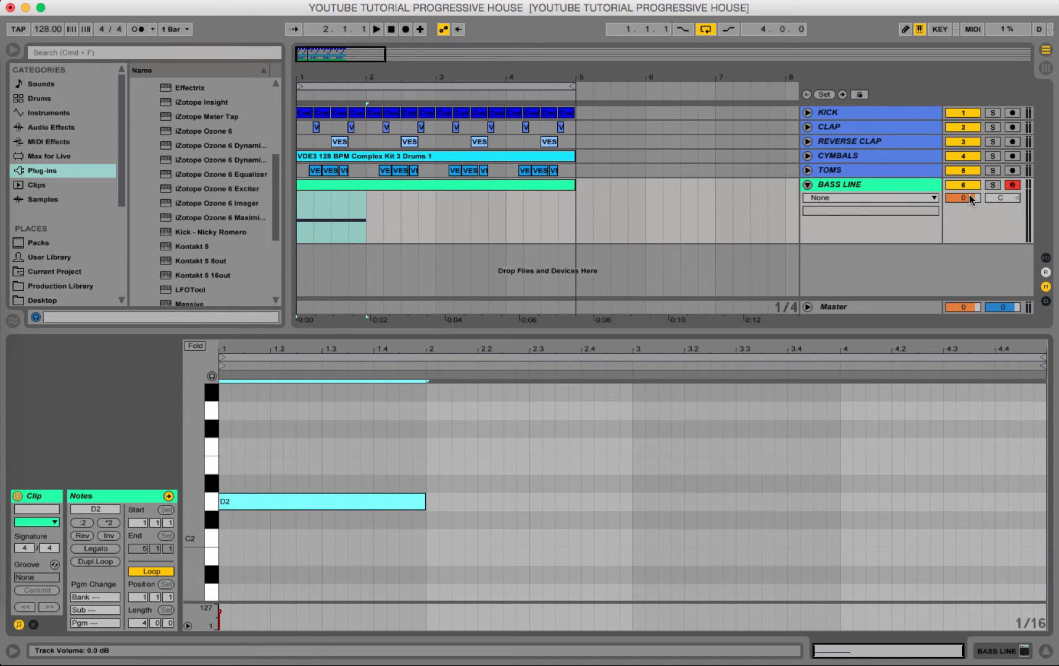
Lower the BASS LINE track volume to about -6.8 dB and play back the bass with the drums.
drag(970, 196, 970, 198)
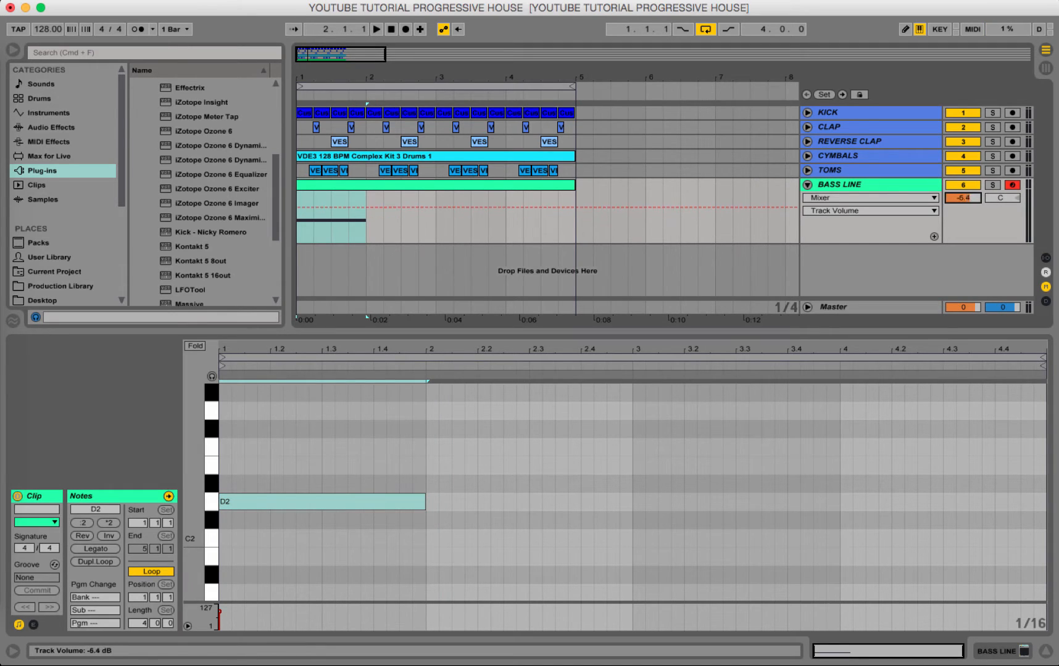
key(space)
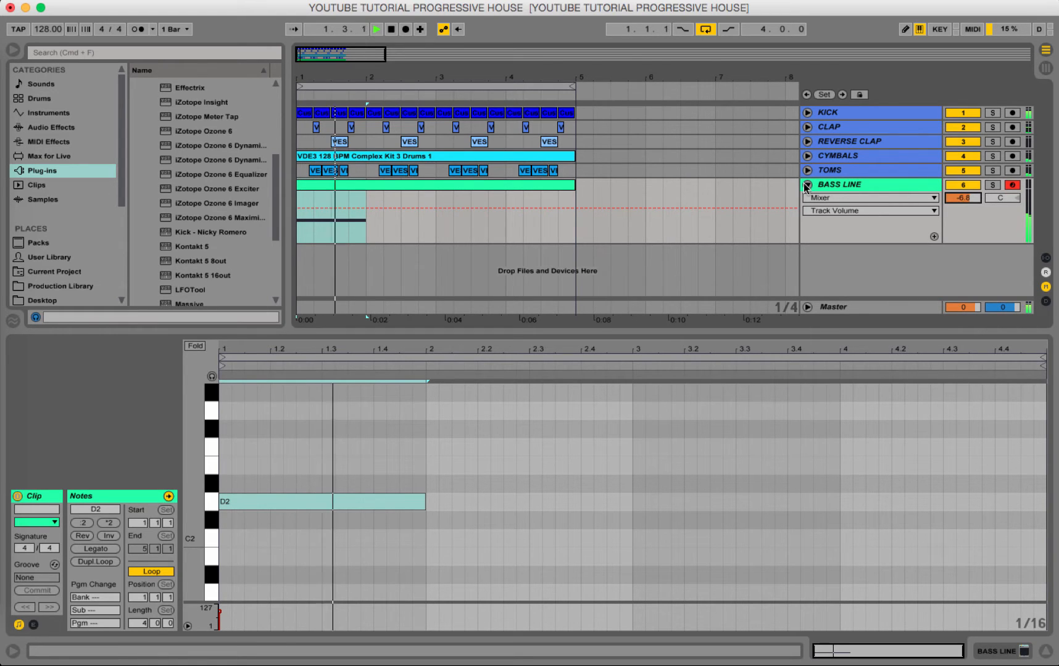
key(space)
Check the preset in the bass track's Spire window and return to the clip's notes.
click(870, 184)
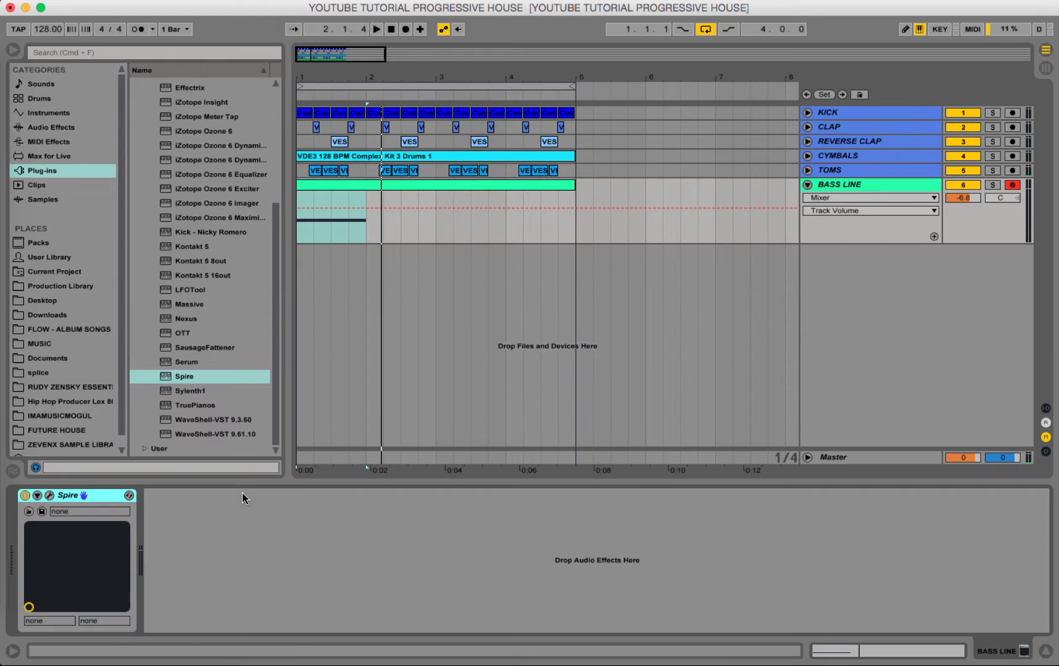
click(49, 496)
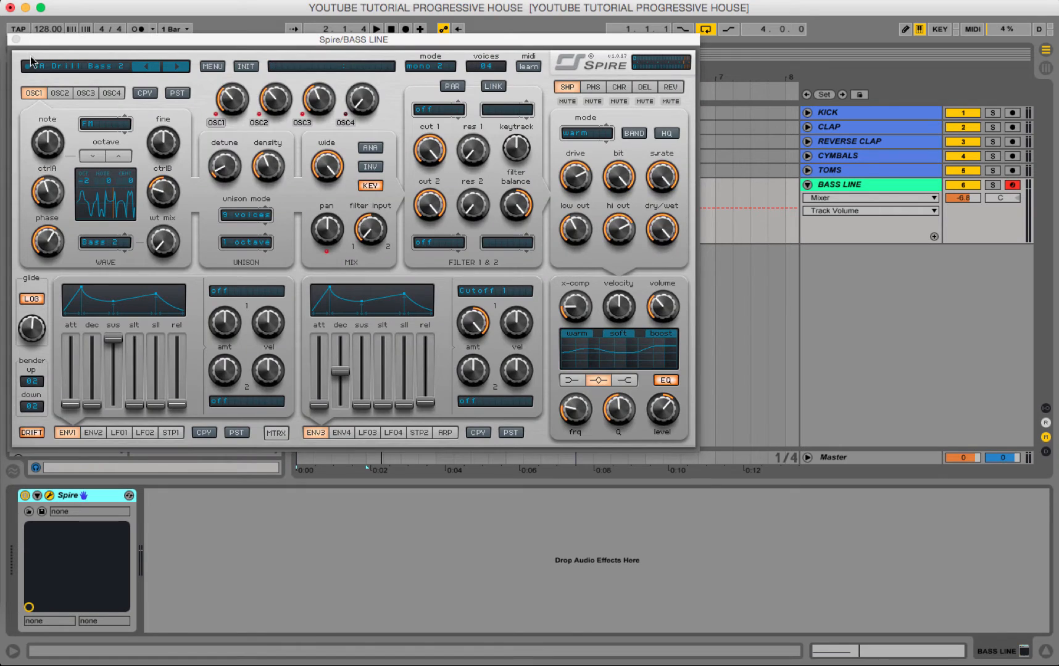
click(18, 43)
click(366, 183)
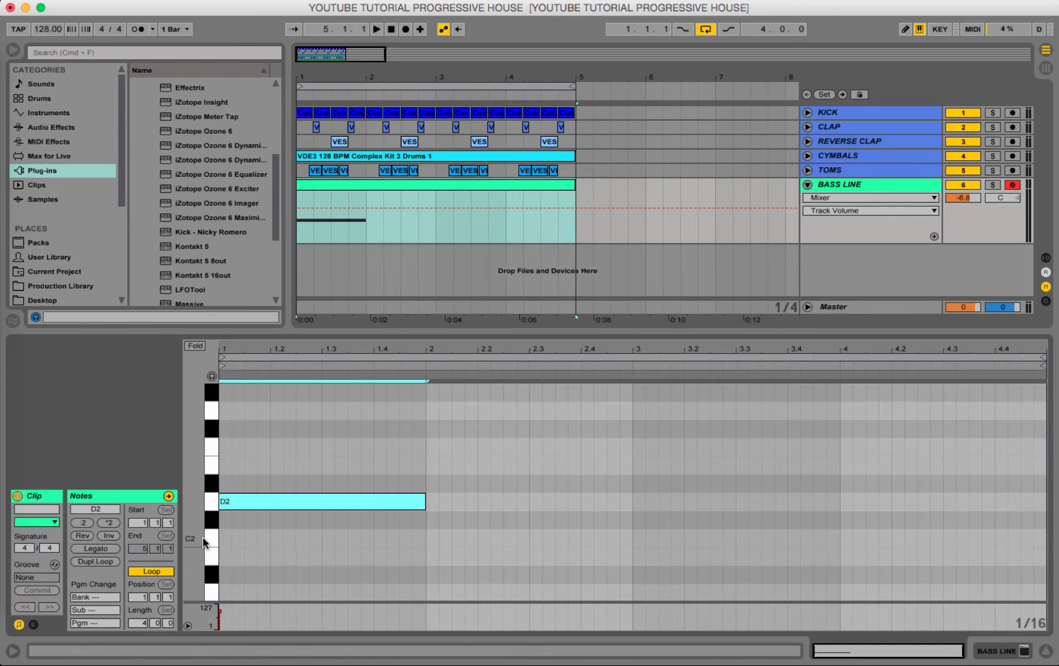
Raise the one-bar bass note to B2 and play it back.
scroll(303, 503, up, 2)
scroll(302, 503, up, 1)
drag(274, 578, 274, 417)
key(space)
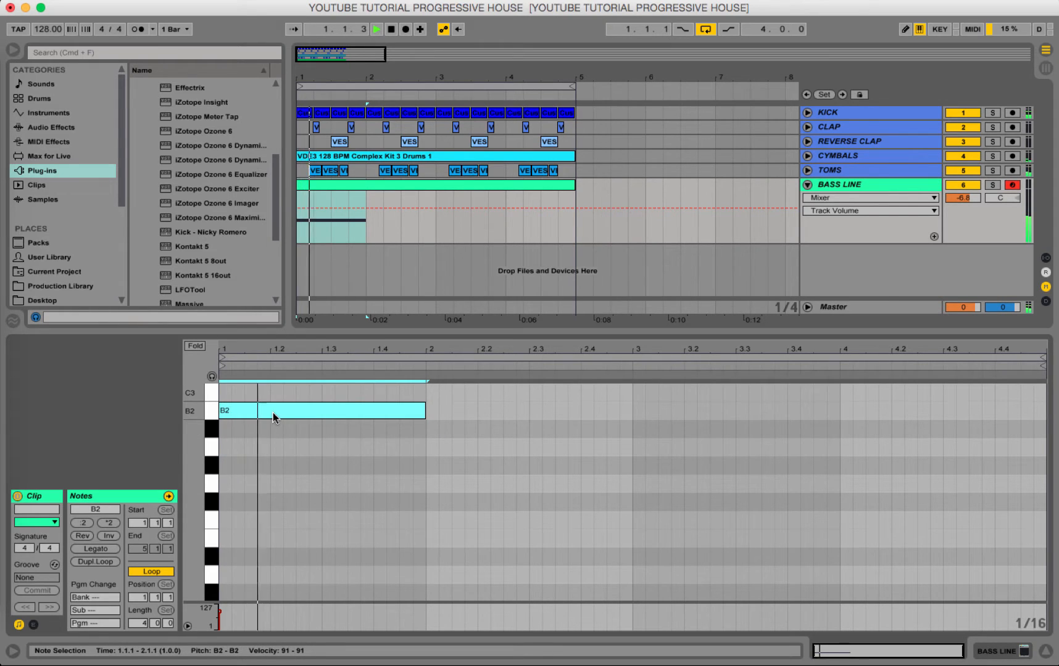
Stop playback and raise the one-bar bass note to A#3.
scroll(322, 464, up, 3)
scroll(323, 459, up, 4)
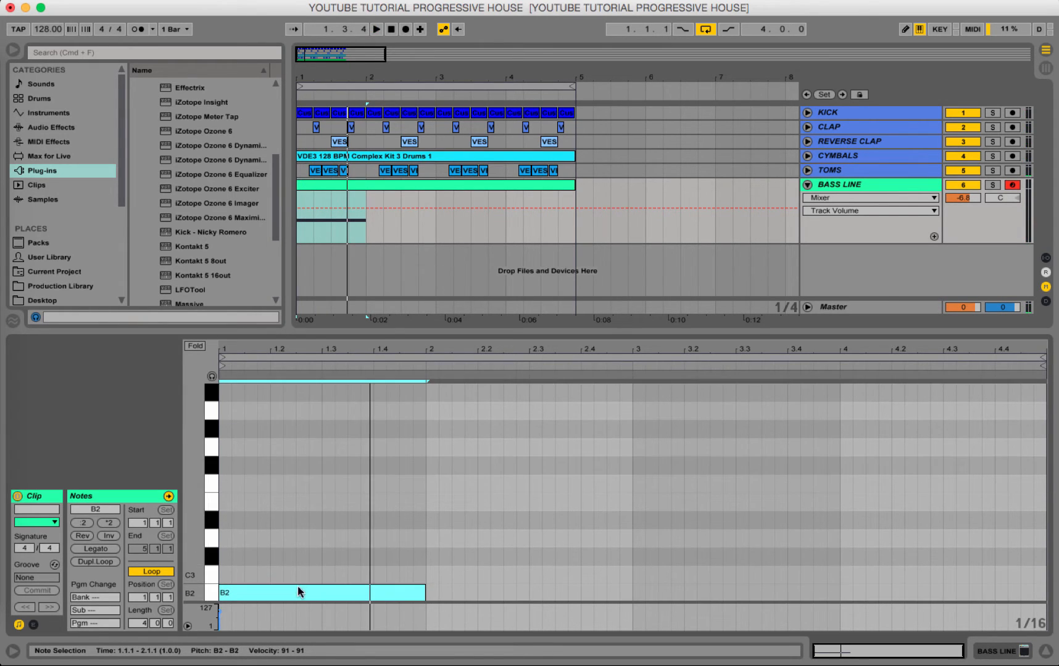
drag(297, 592, 300, 395)
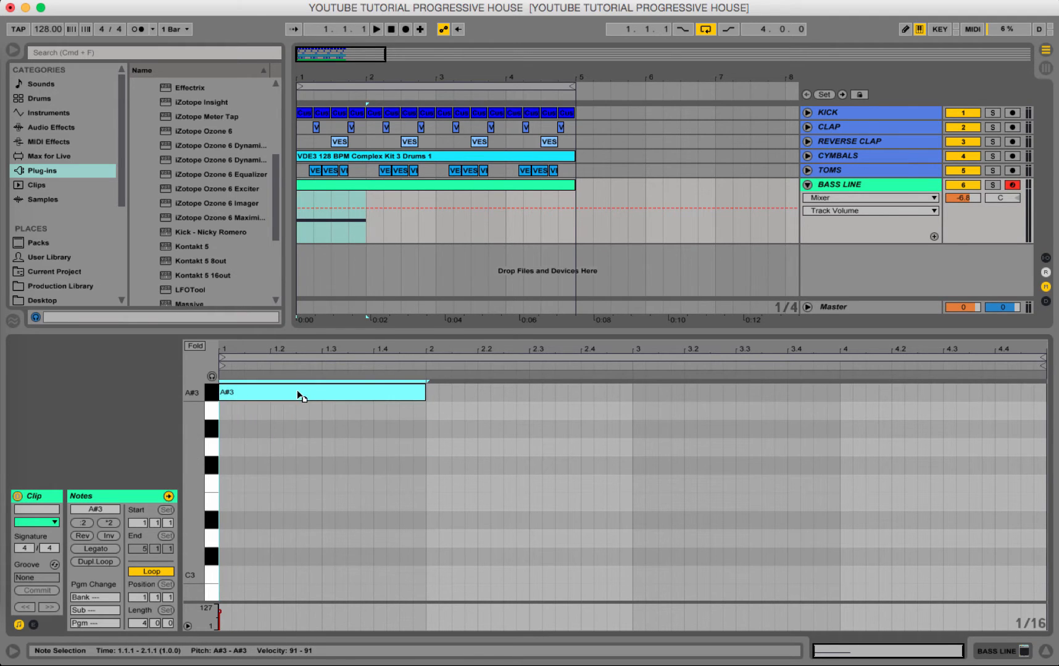
Play back the A#3 bass note and lower it to E3.
scroll(306, 459, up, 3)
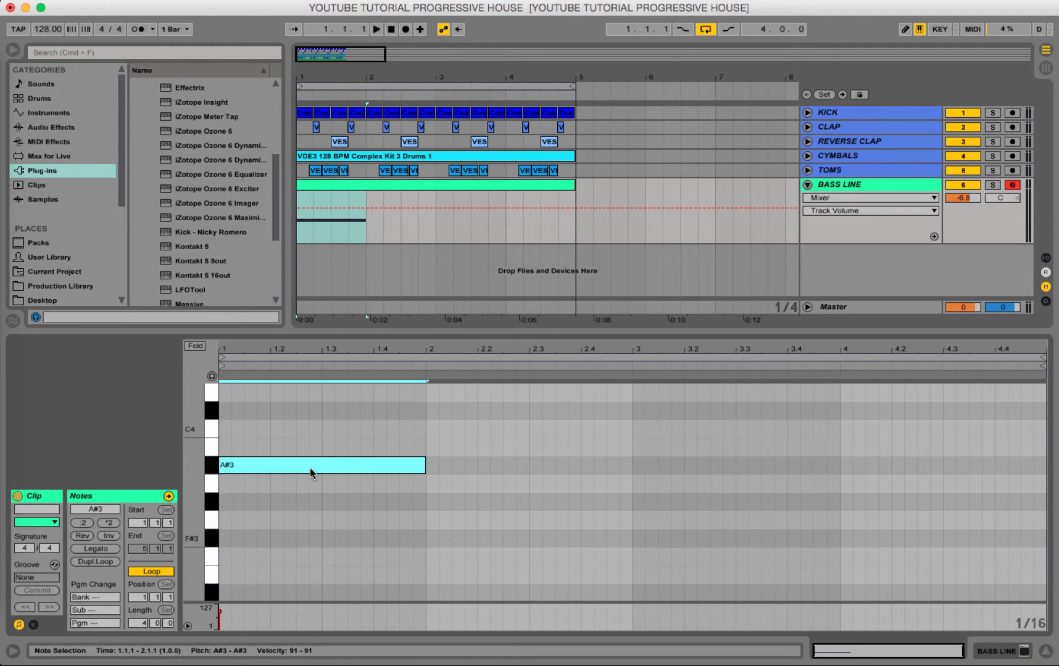
key(space)
drag(311, 473, 310, 573)
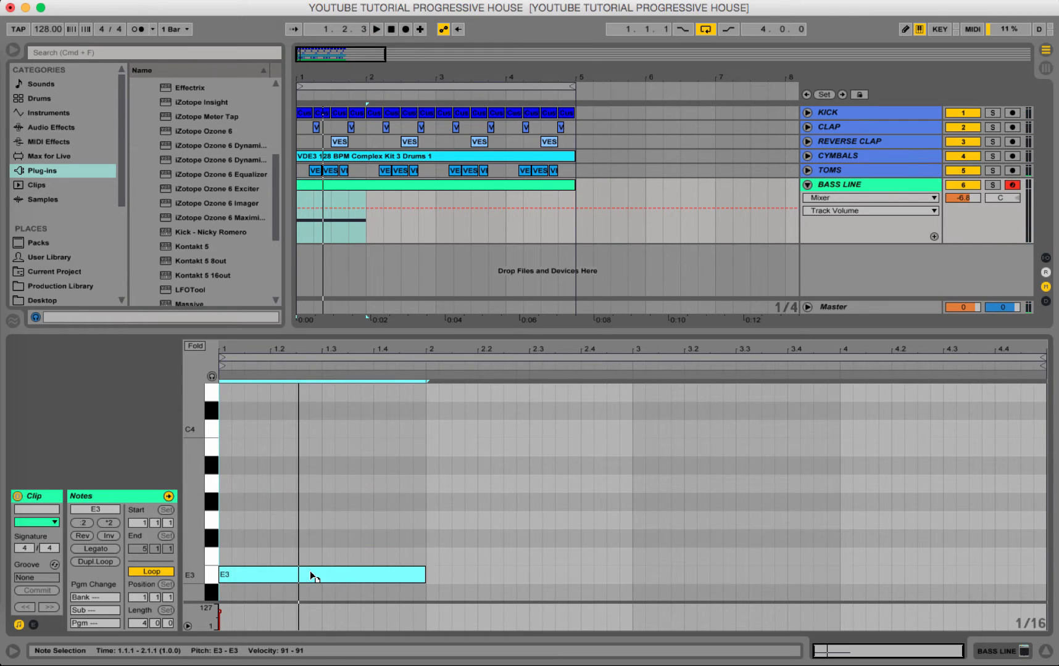
Play back the one-bar bass note and lower it to C3.
scroll(309, 572, down, 6)
key(space)
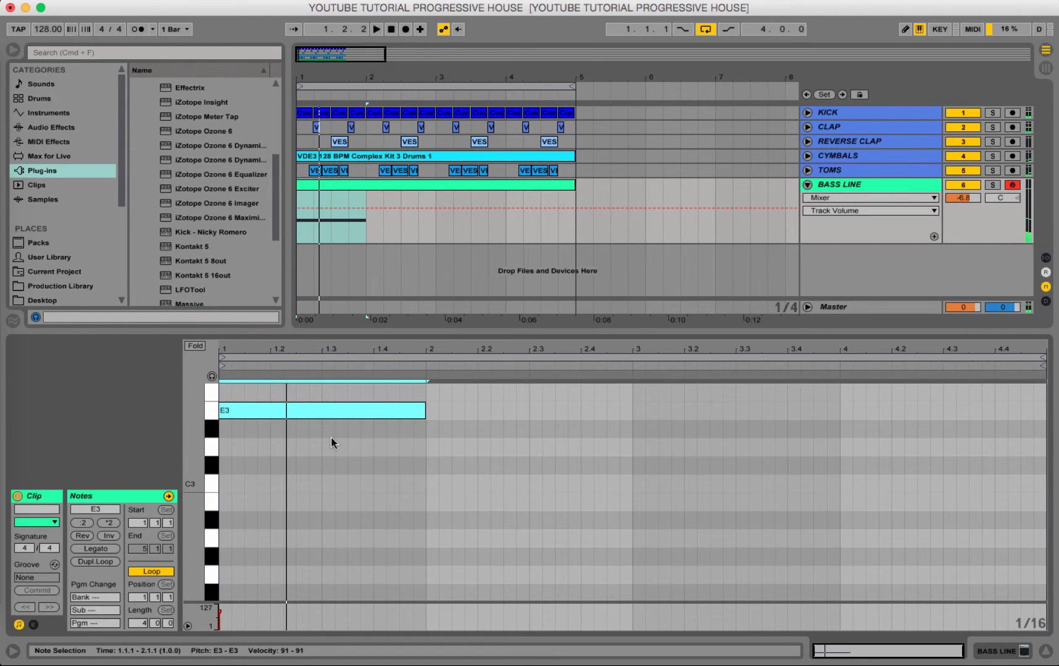
drag(324, 412, 343, 484)
key(space)
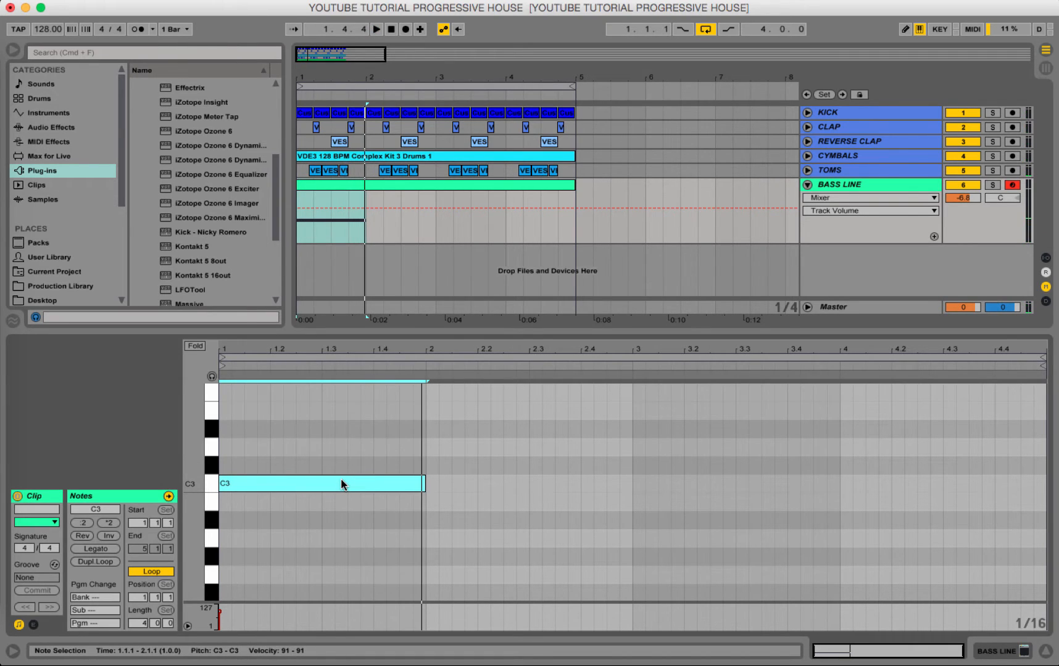
Solo the BASS LINE track, listen to it alone, and lower the one-bar note to B2.
click(992, 185)
key(space)
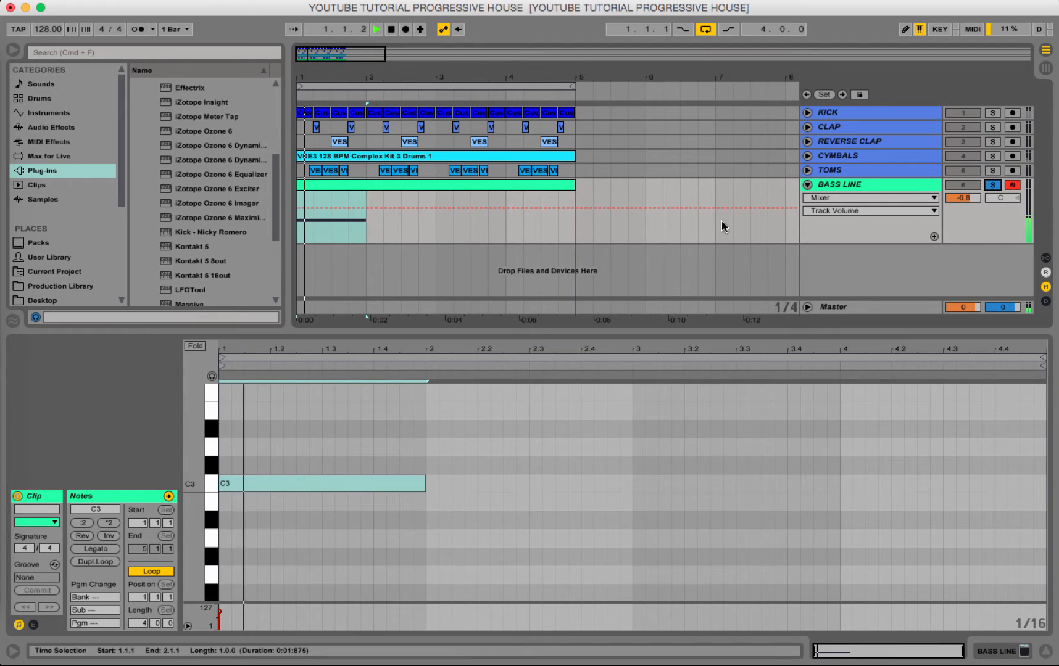
mouse_move(331, 485)
mouse_down()
mouse_move(333, 519)
mouse_move(331, 496)
mouse_up()
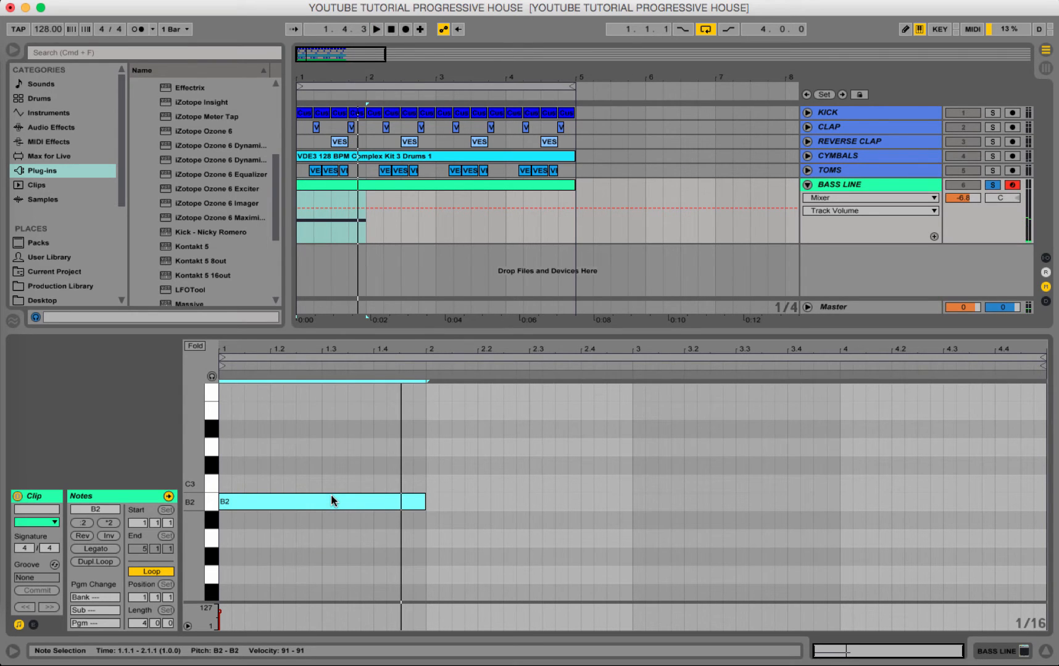
Copy the B2 note into bar 2 and lower the copy to G2 while playing back the bass line.
drag(332, 496, 543, 543)
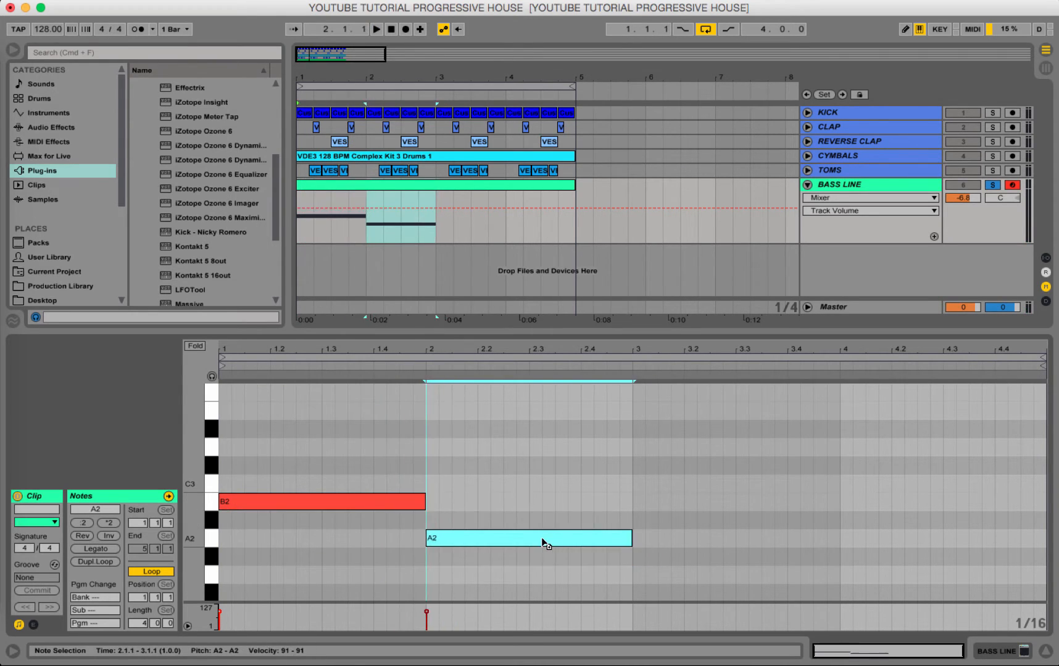
key(space)
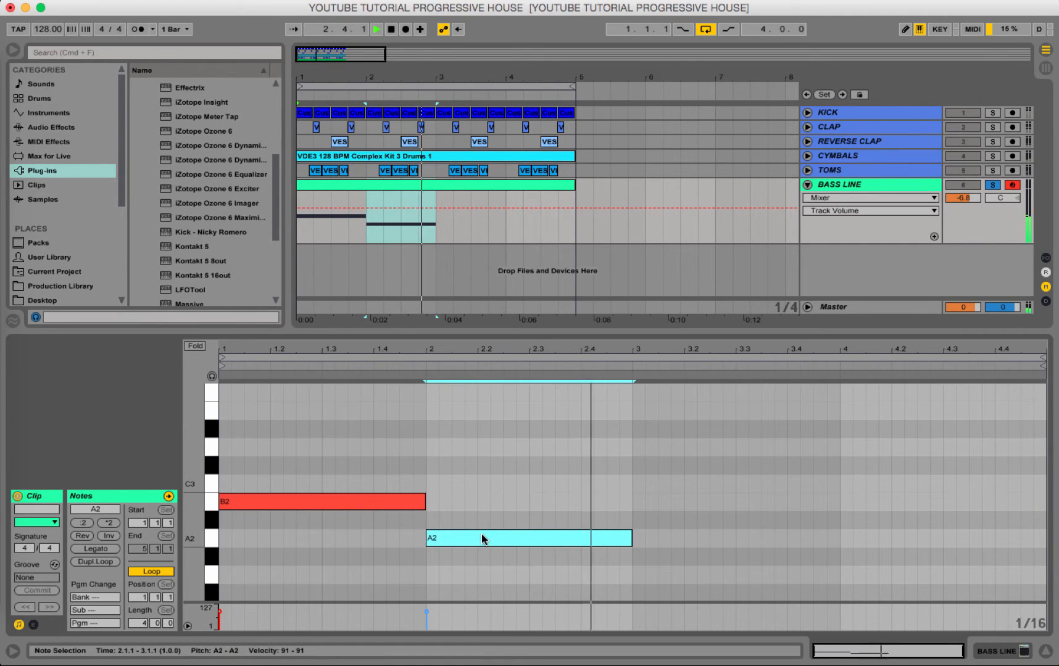
drag(484, 539, 481, 576)
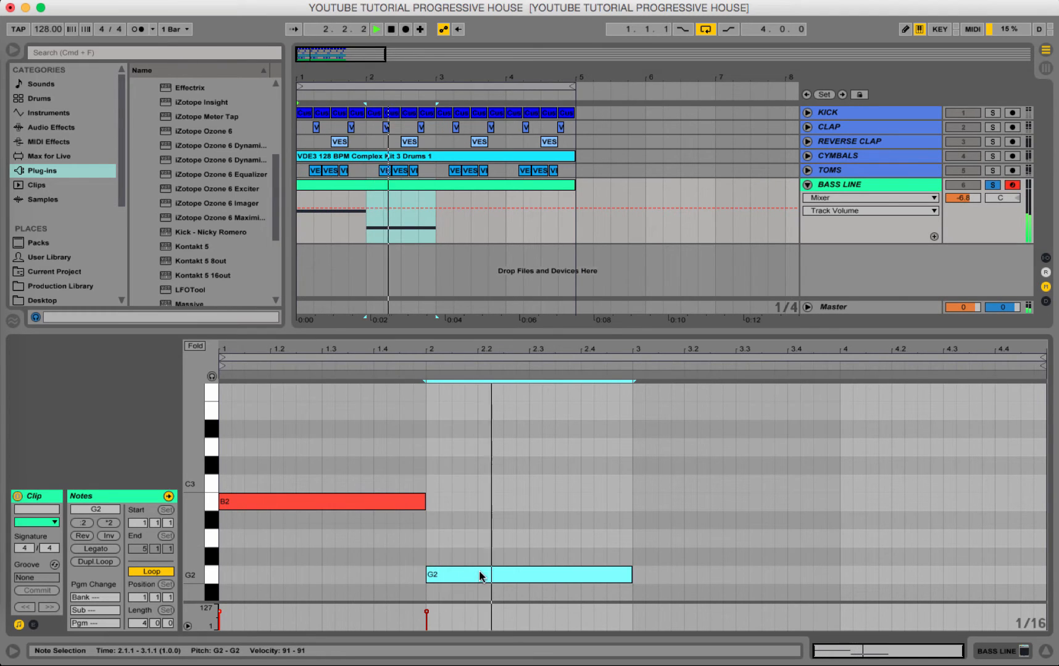
key(space)
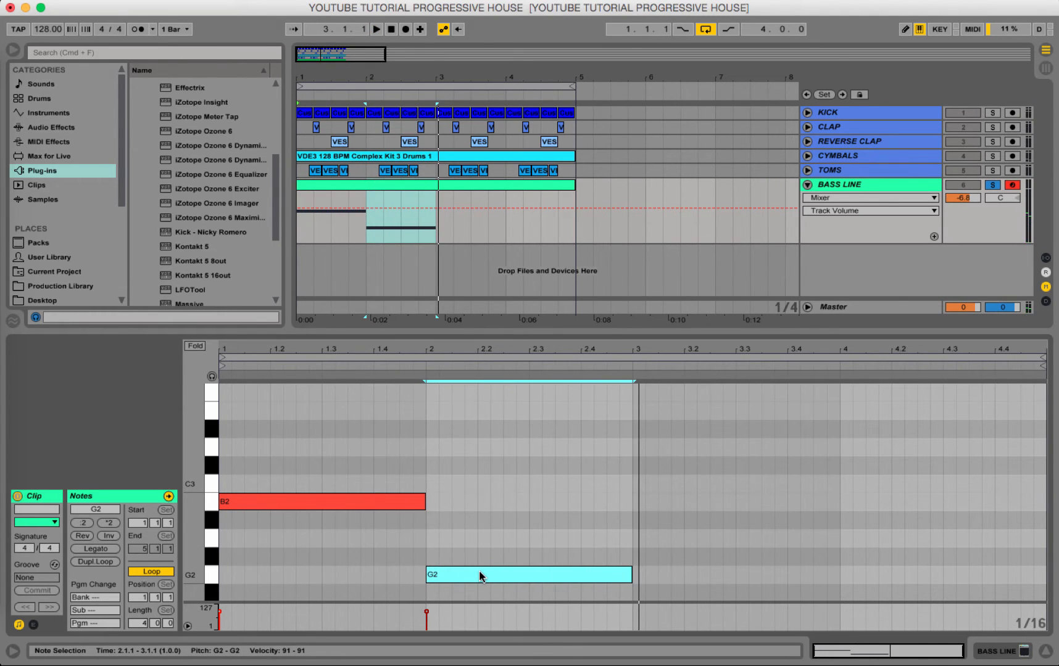
Copy the G2 note into bar 3, raise the copy to D3, and play back the three-note bass line.
drag(482, 576, 688, 450)
key(space)
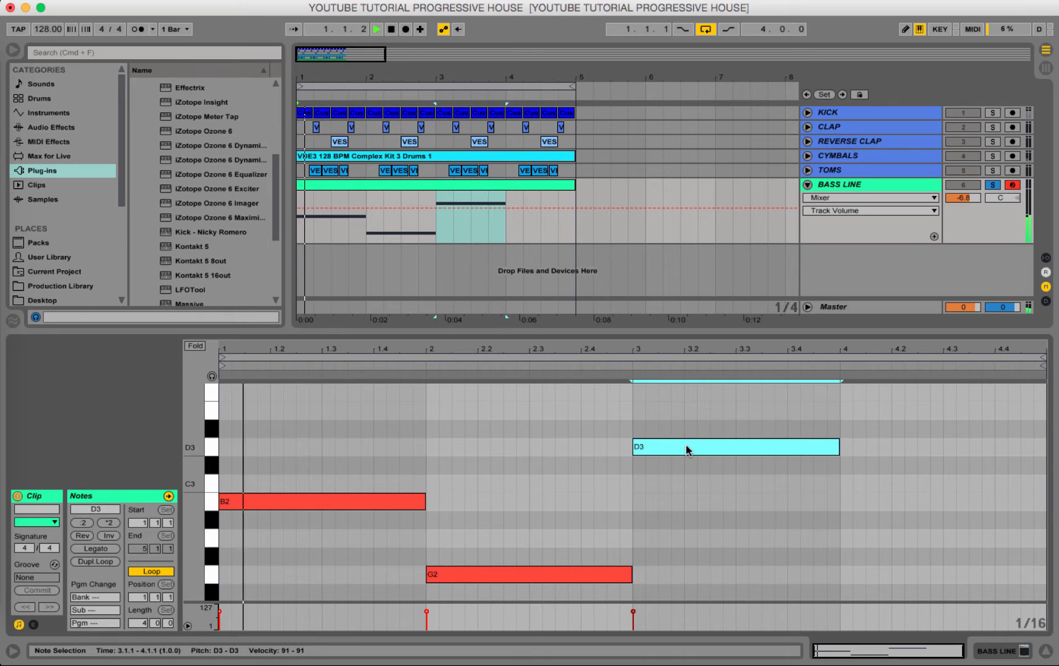
click(639, 483)
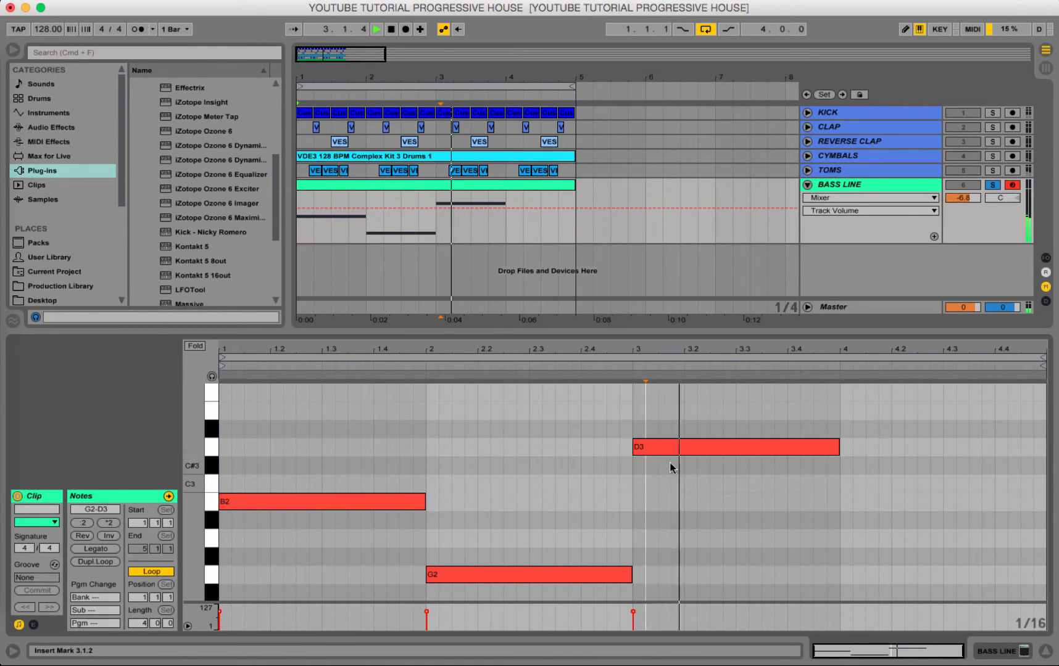
scroll(721, 463, down, 3)
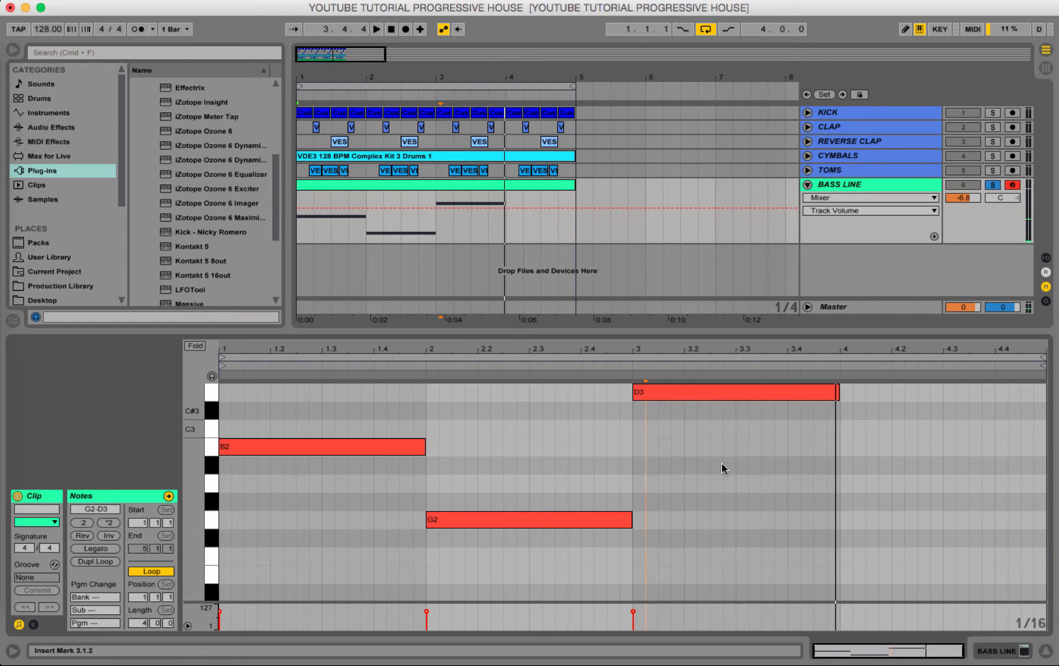
scroll(721, 464, up, 1)
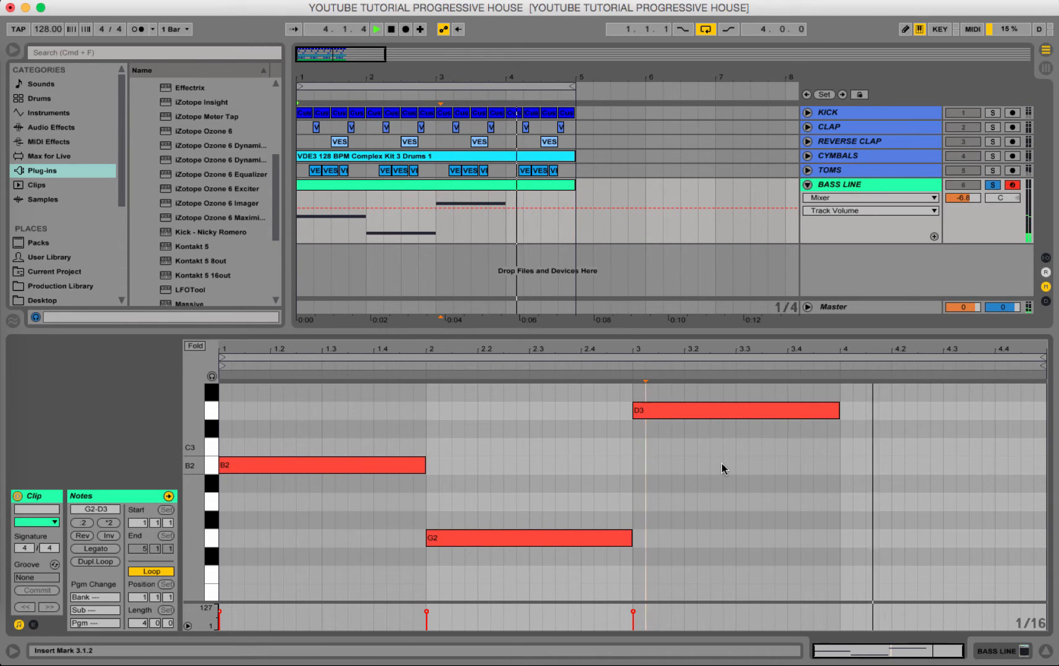
Fill bar 4 with a half-bar copy of the D3 note followed by a half-bar F2 note at 4.3, and play it back.
click(761, 414)
key(super+d)
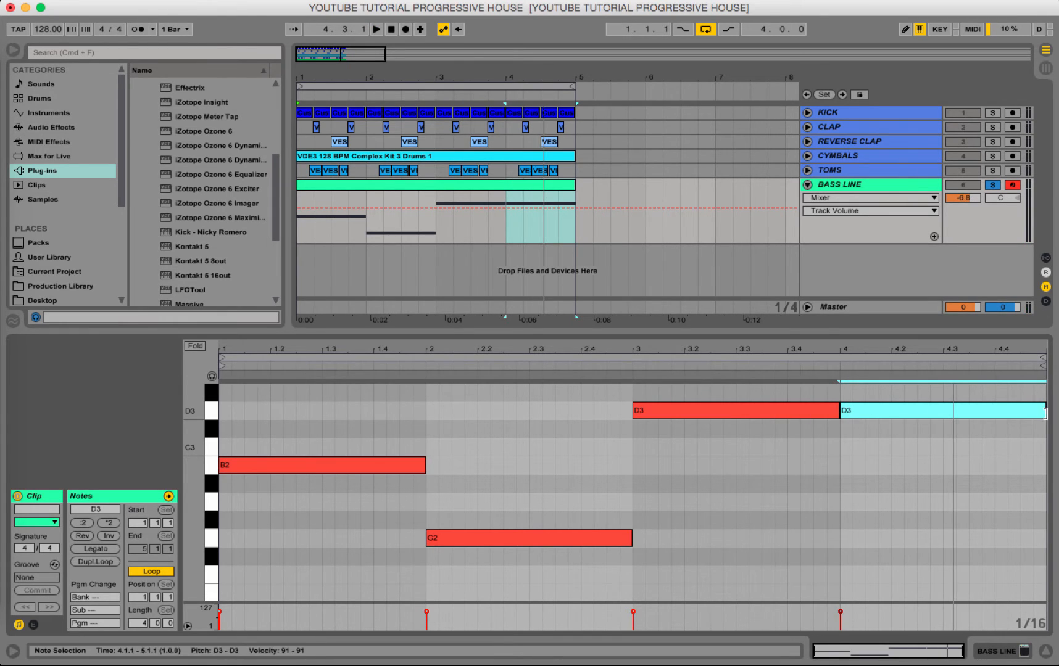
drag(1045, 412, 993, 542)
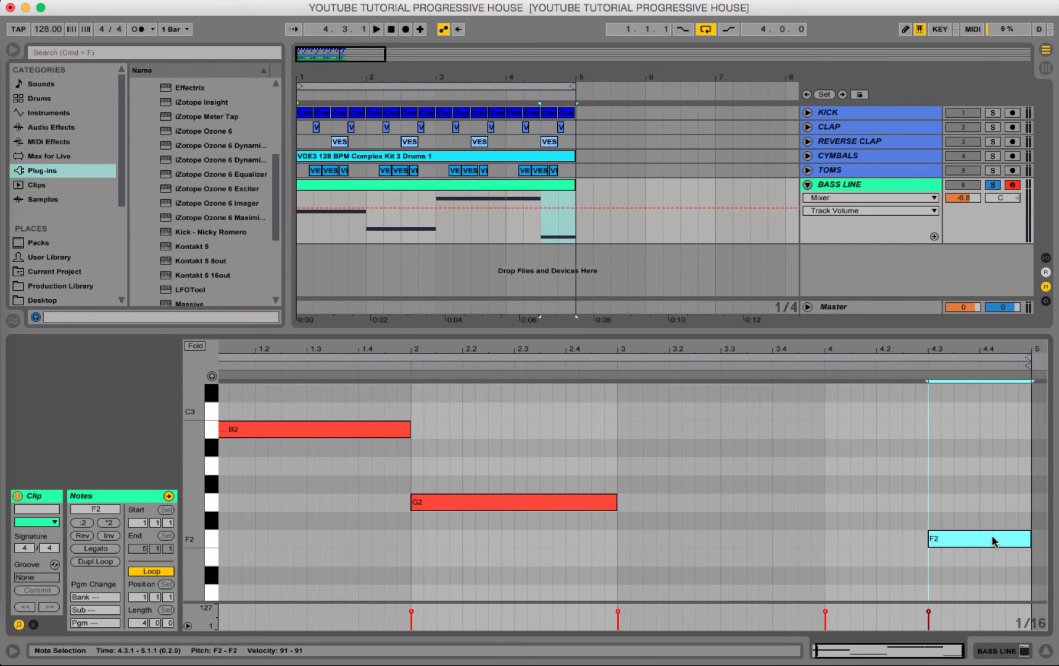
key(space)
scroll(903, 503, up, 3)
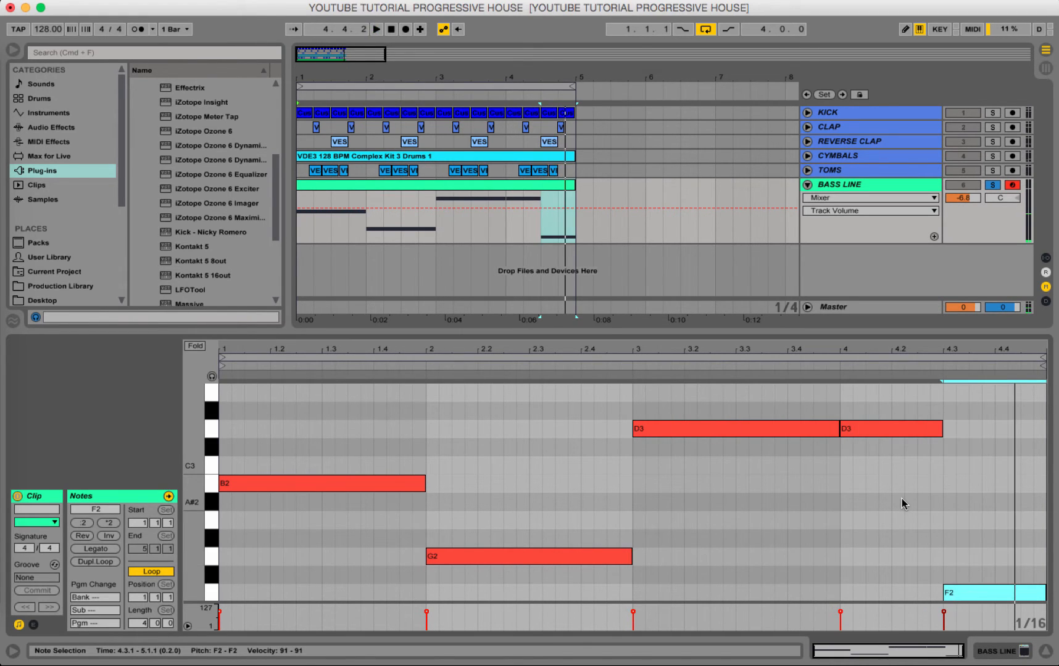
Raise the half-bar note at 4.3 to A2 and play back the full four-bar bass line.
key(Up)
key(Up)
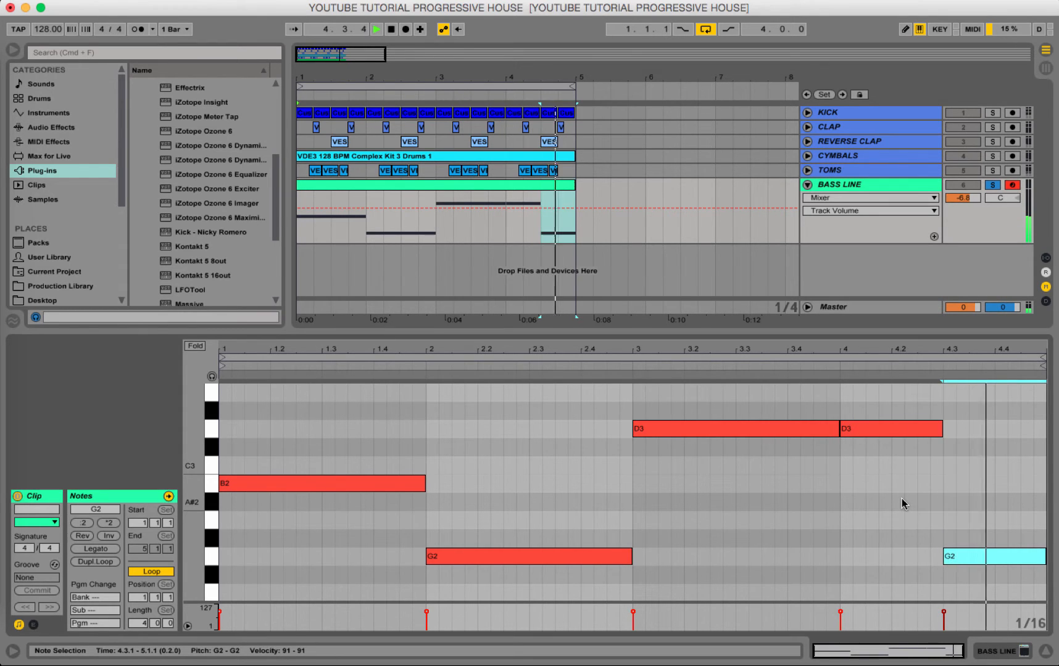
key(Up)
key(Up)
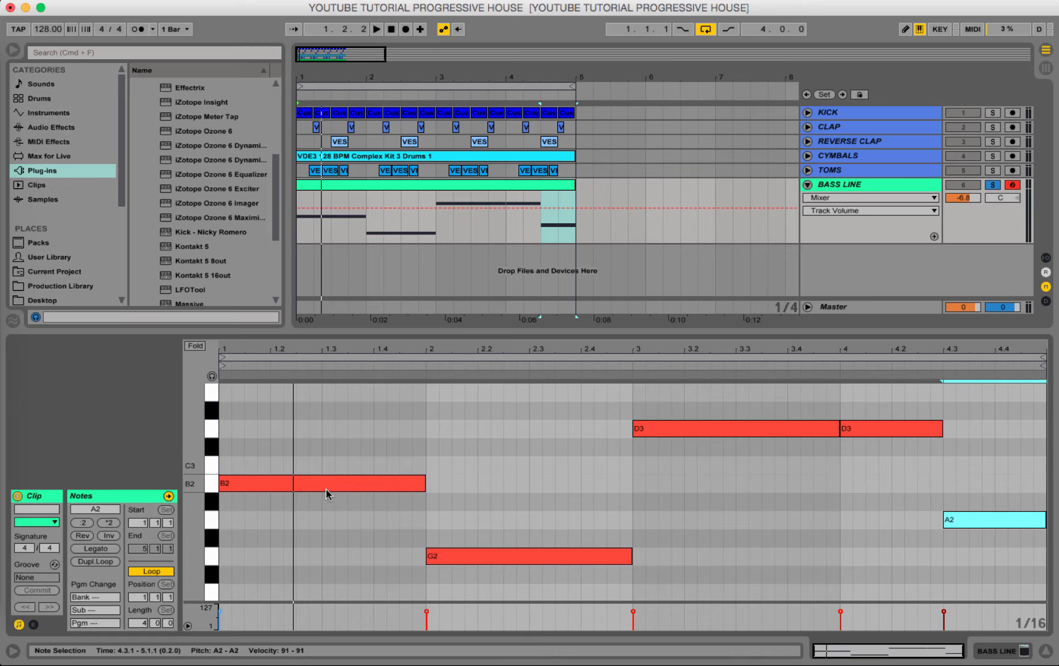
key(space)
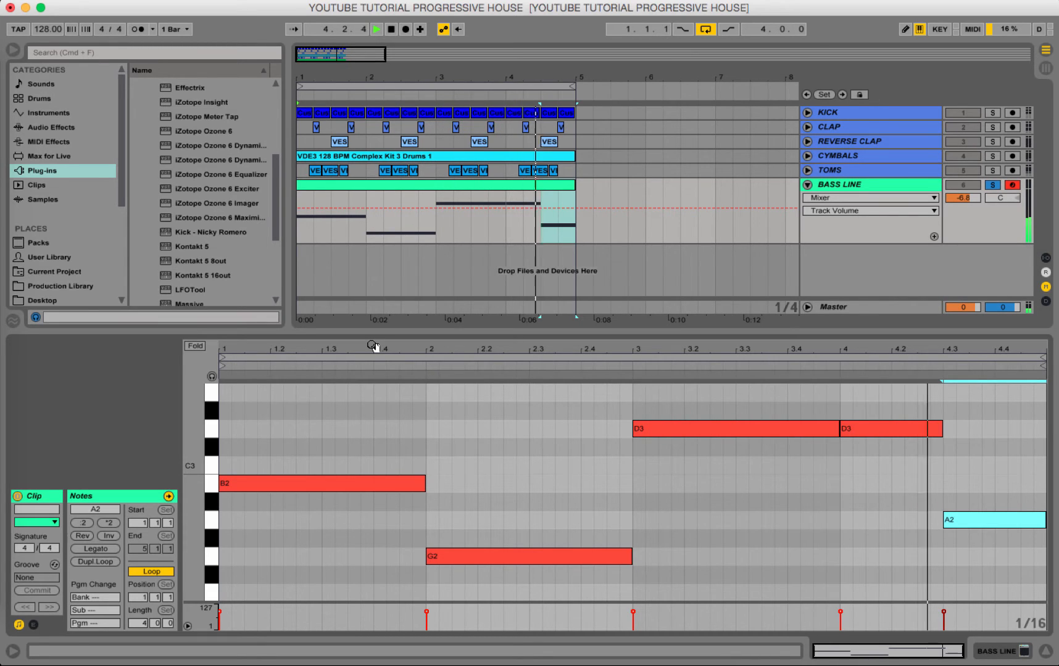
key(space)
Show the BASS LINE track's device chain and browse the available audio effects.
click(867, 181)
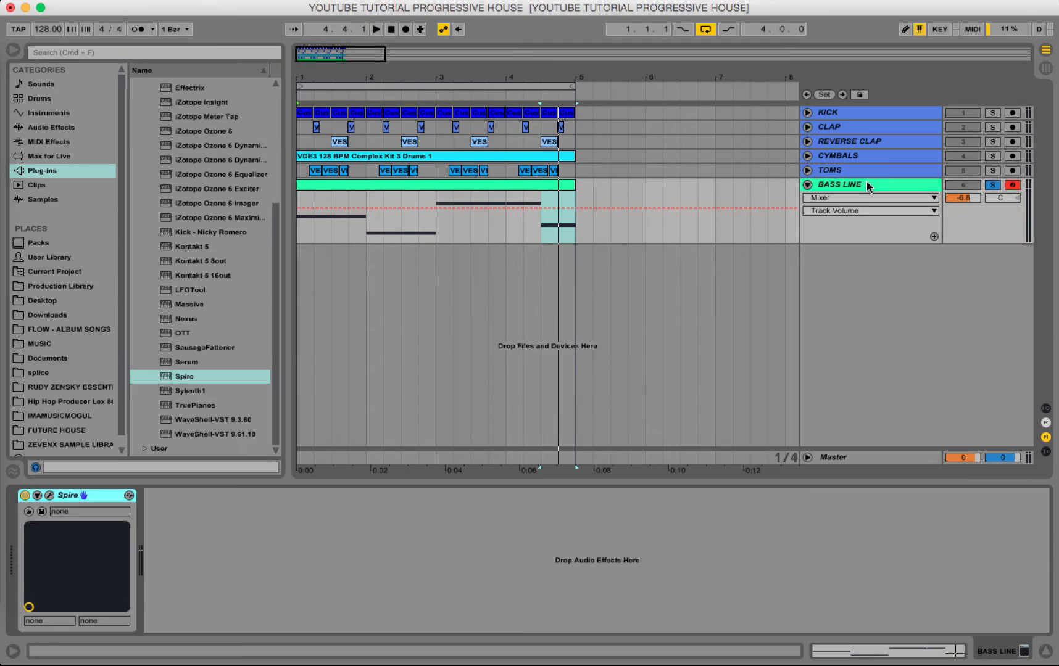
click(53, 157)
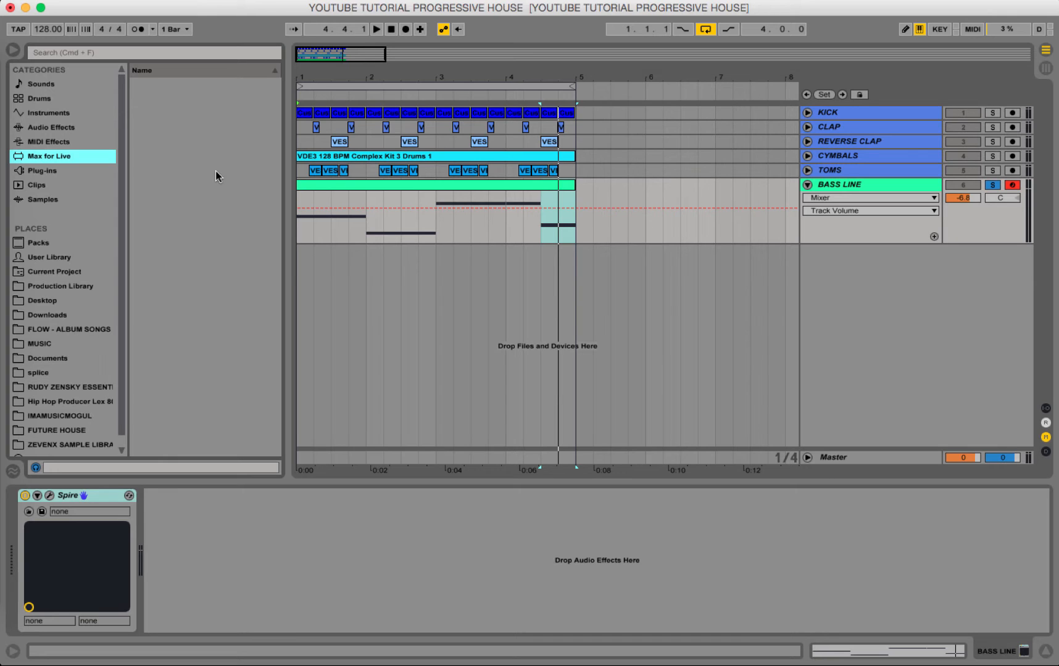
key(Up)
key(Up)
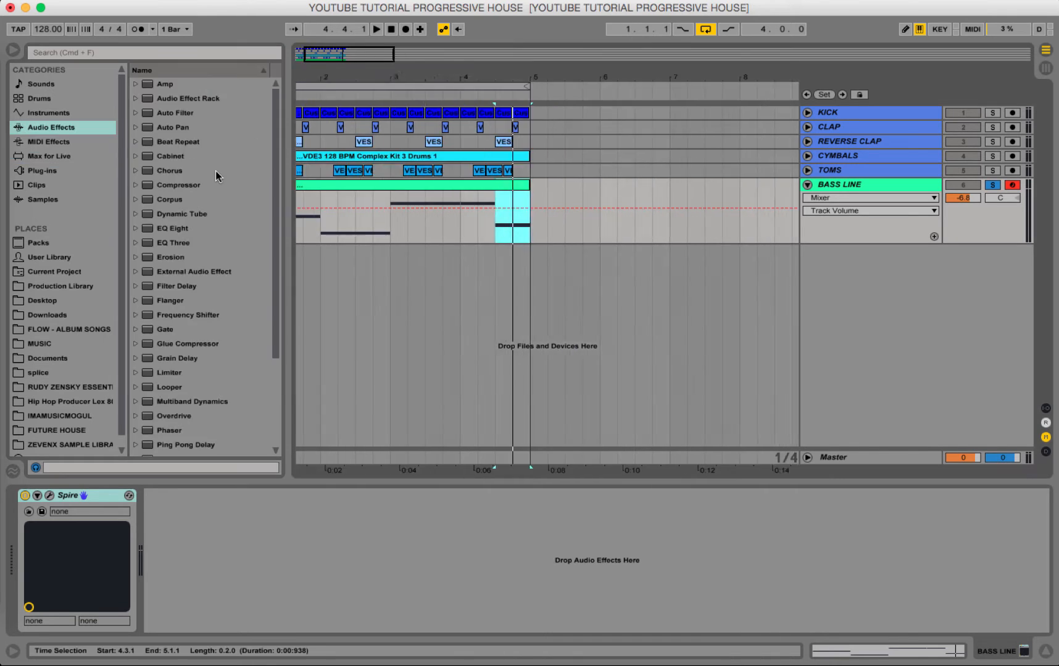
Select the whole bass clip in the arrangement and play back its opening.
click(380, 185)
key(space)
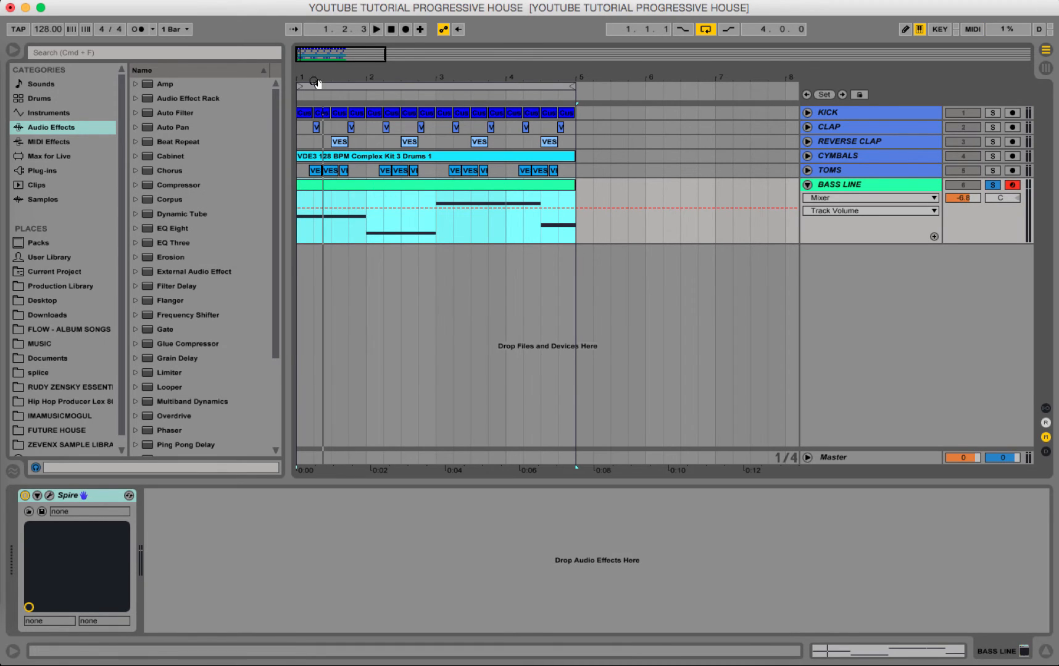
mouse_move(314, 78)
mouse_down()
mouse_move(314, 136)
mouse_move(308, 75)
mouse_up()
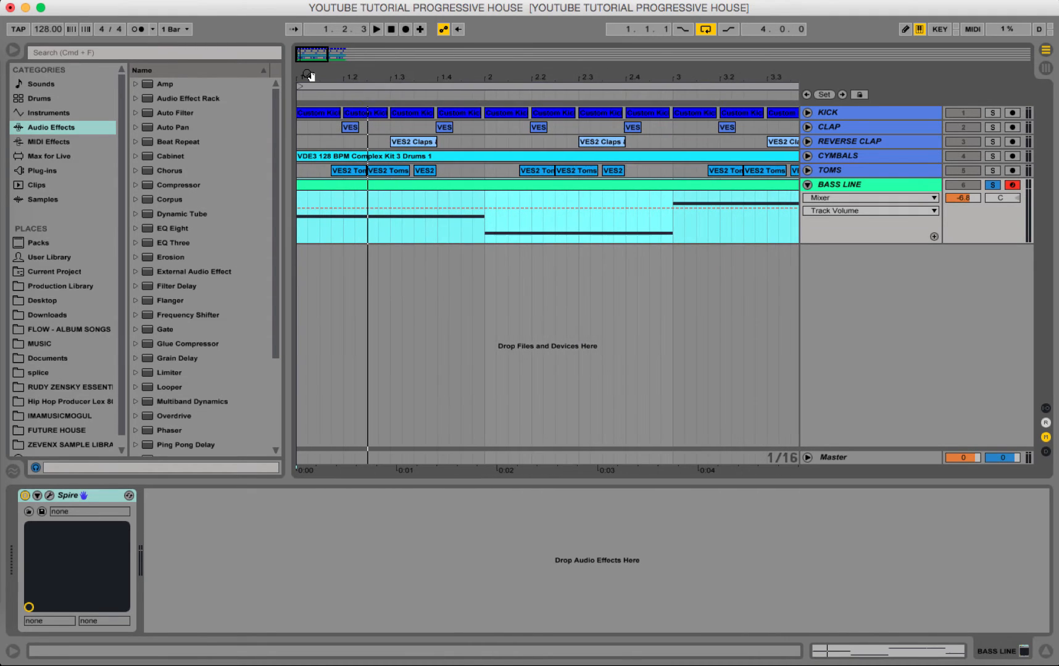
Add the LFOTool plug-in after Spire on the BASS LINE track.
click(50, 174)
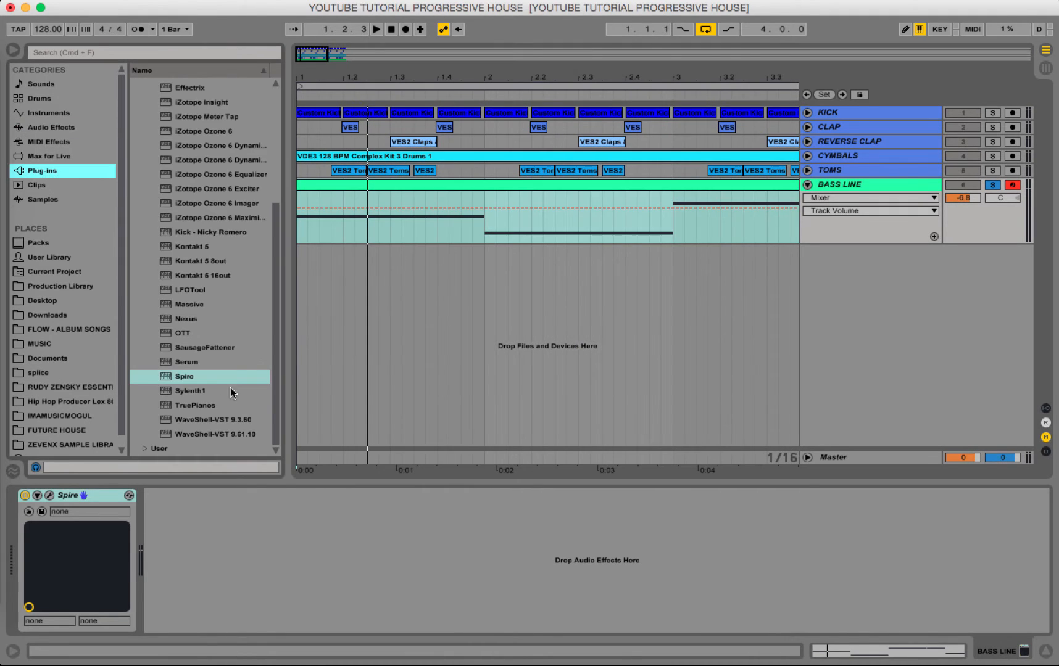
drag(196, 295, 196, 364)
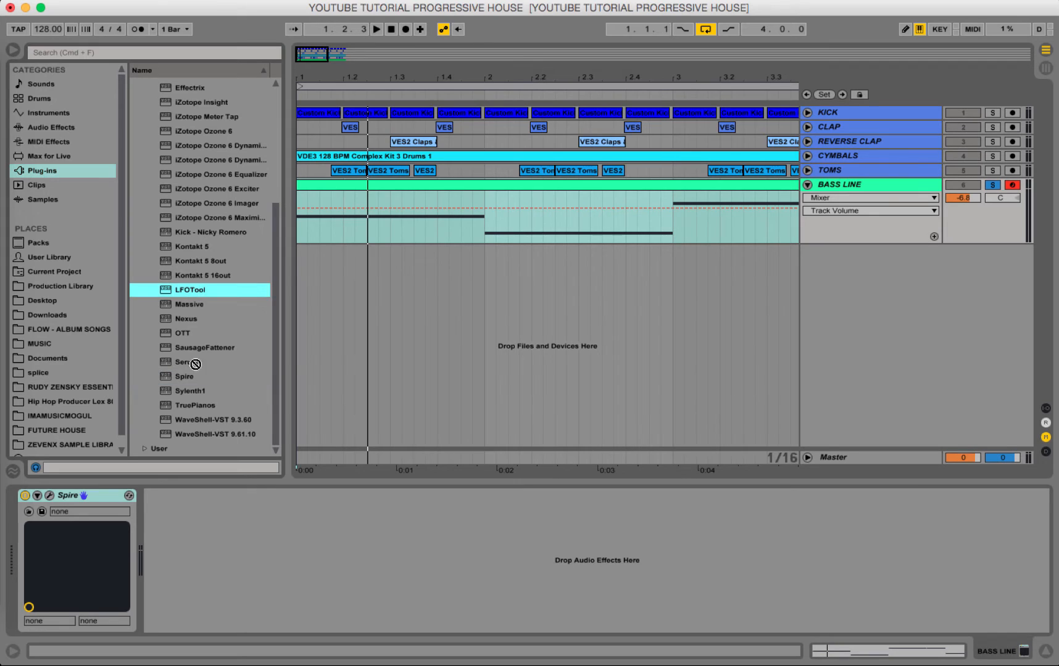
drag(220, 546, 221, 548)
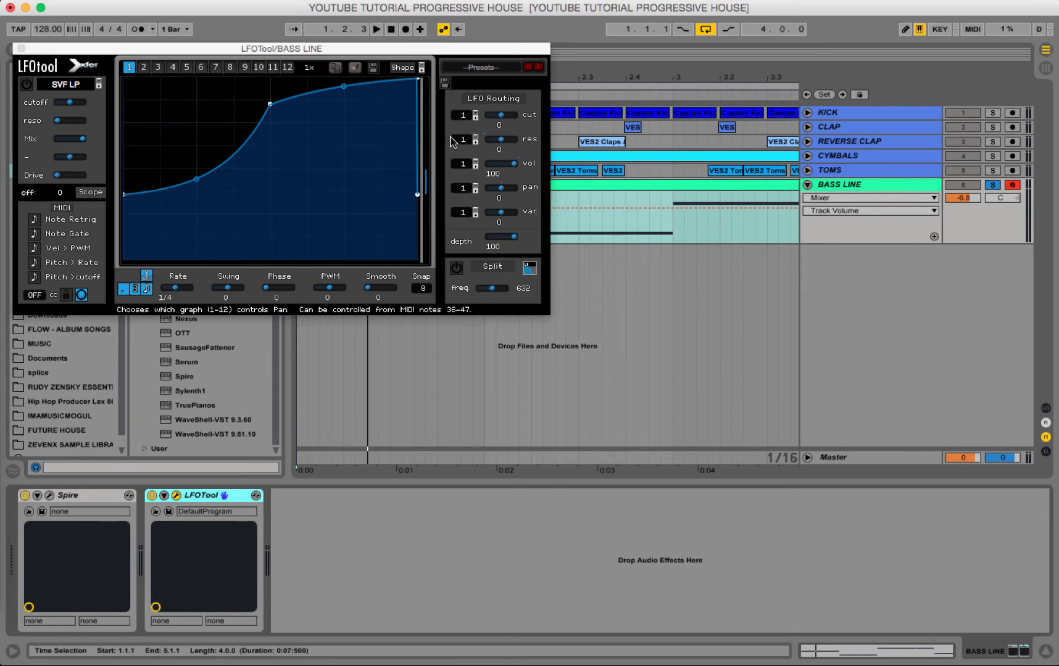
During playback, reshape the LFOTool curve: raise its middle point to the maximum, lower the start point, and move the final peak slightly earlier.
key(space)
drag(270, 104, 274, 78)
drag(124, 194, 122, 217)
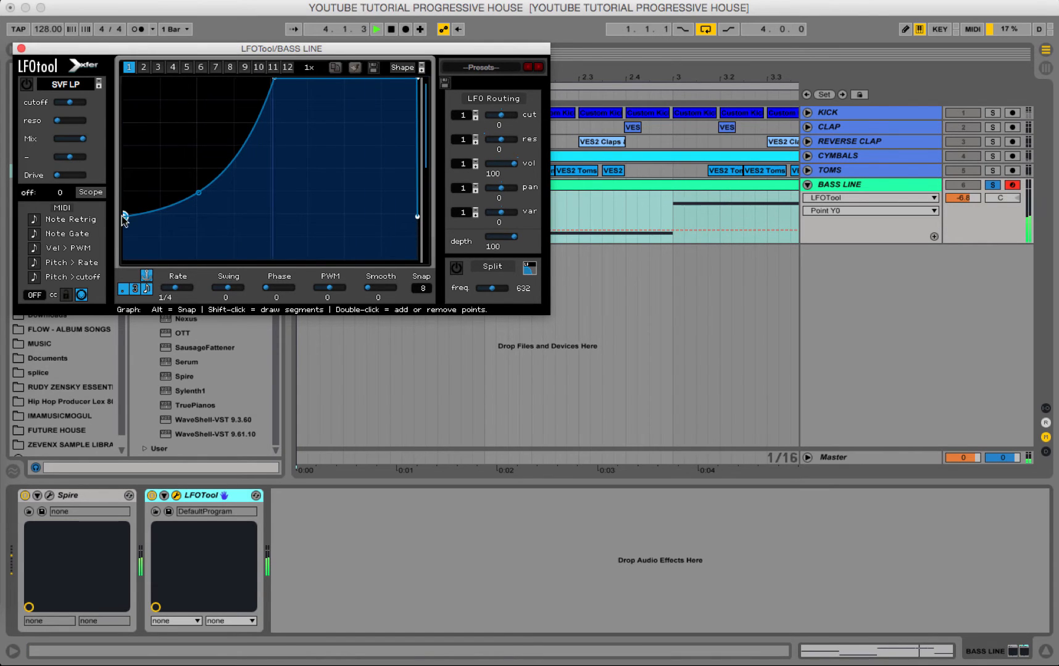
click(419, 79)
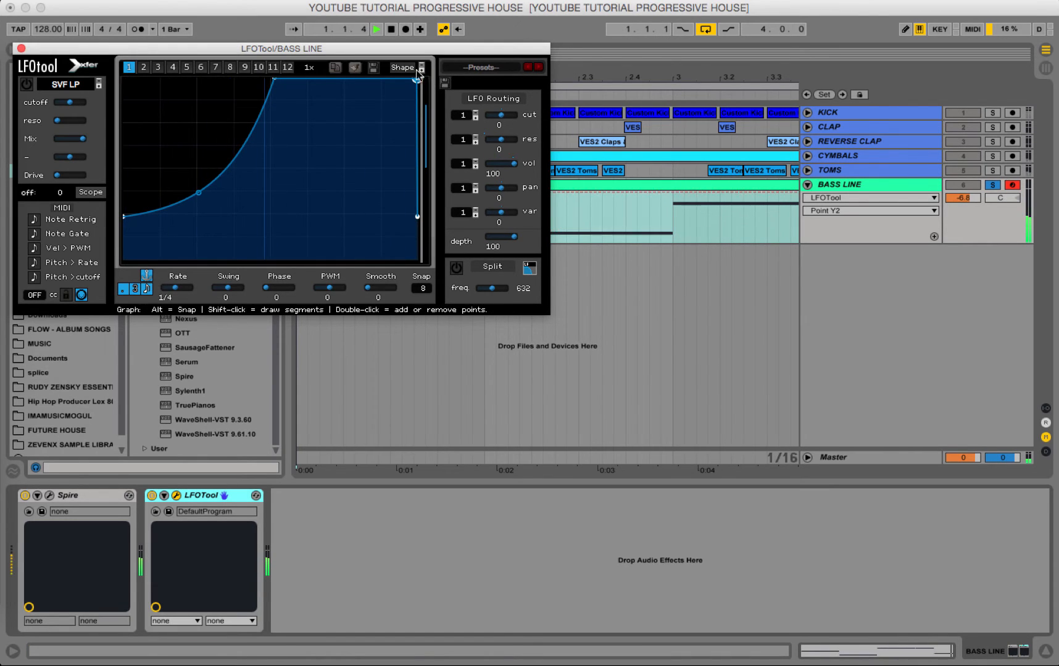
drag(417, 71, 416, 69)
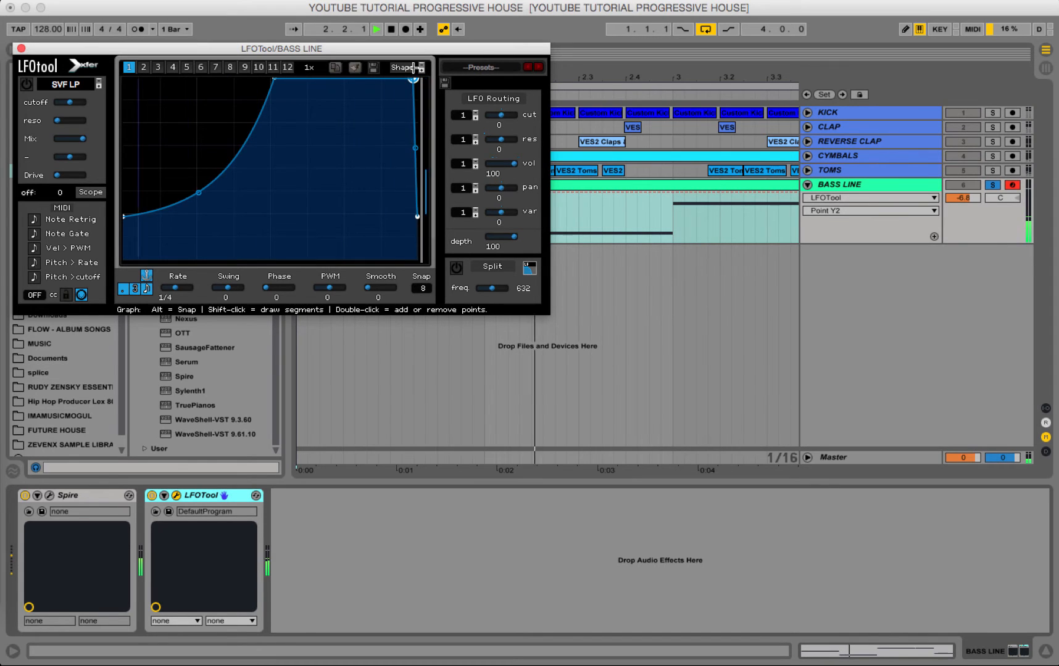
click(21, 48)
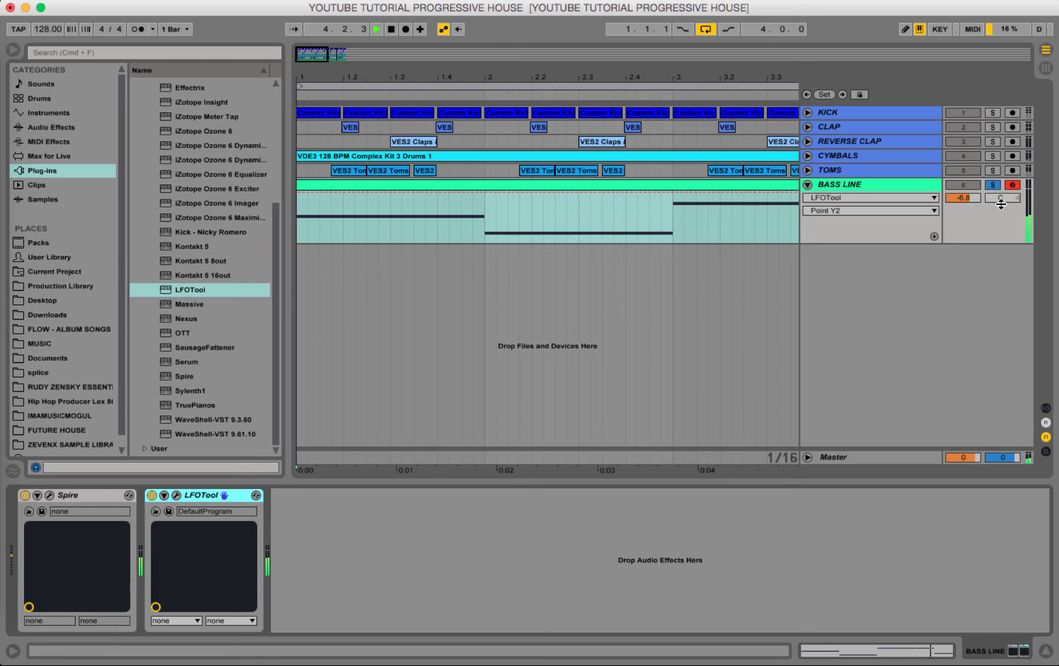
Unsolo the BASS LINE track, lower its volume to -7.4 against the drums, and solo it again.
click(993, 187)
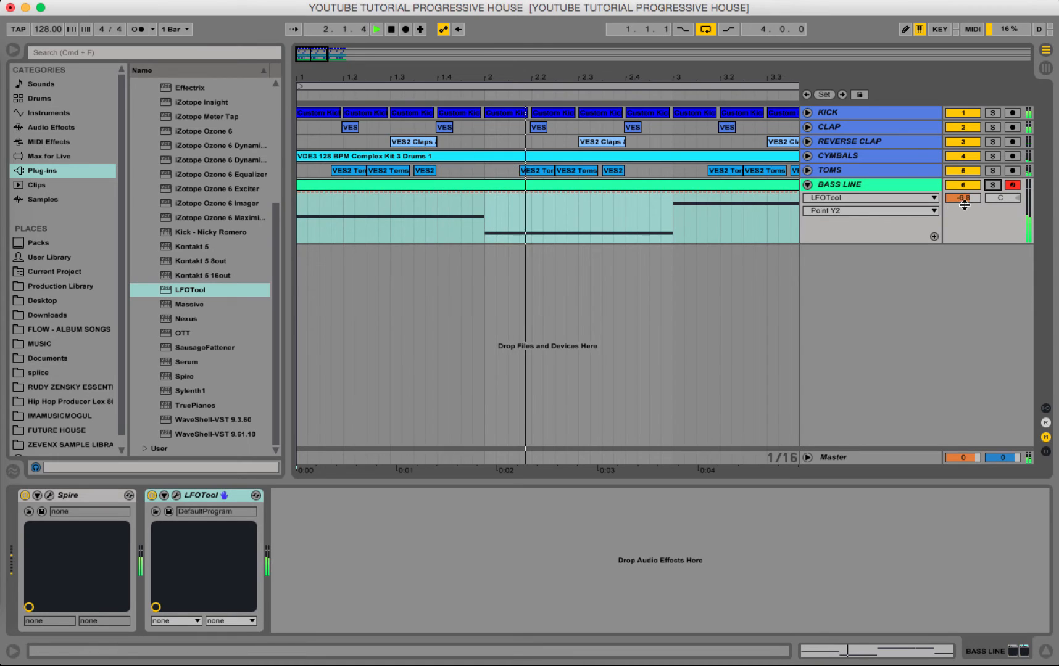
drag(964, 205, 965, 211)
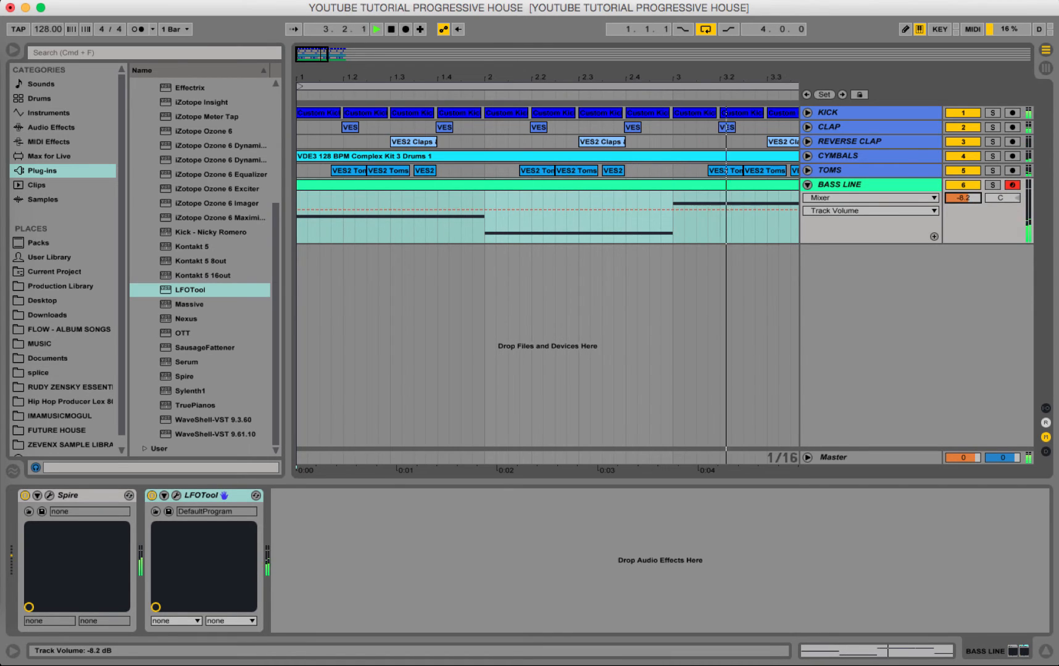
click(993, 185)
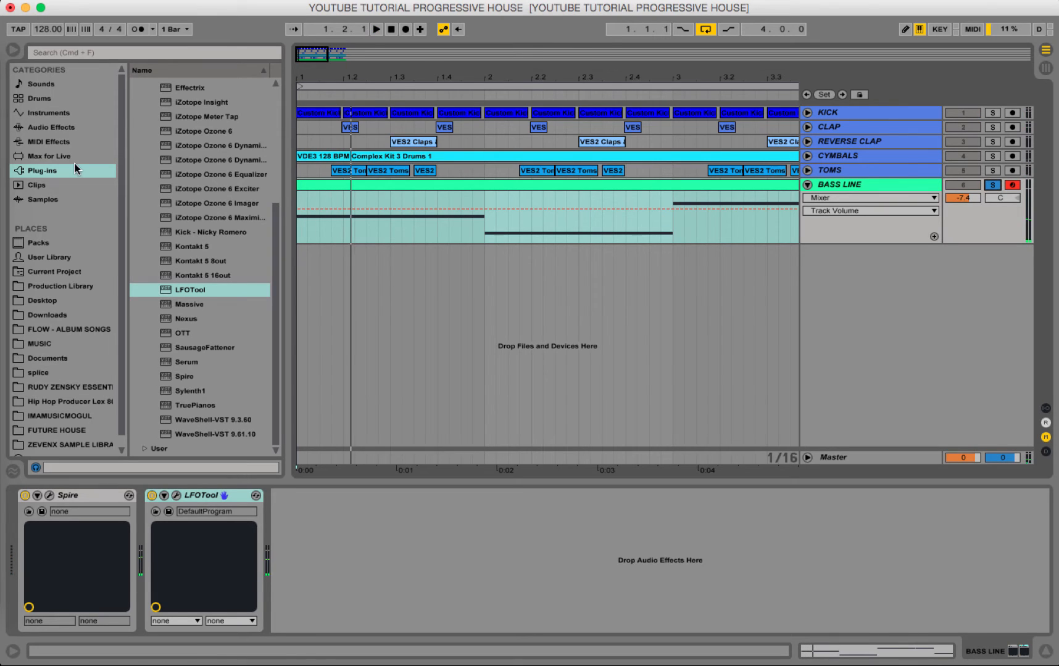
Add the Audio Units version of CamelCrusher between Spire and LFOTool on the BASS LINE track.
scroll(192, 200, up, 5)
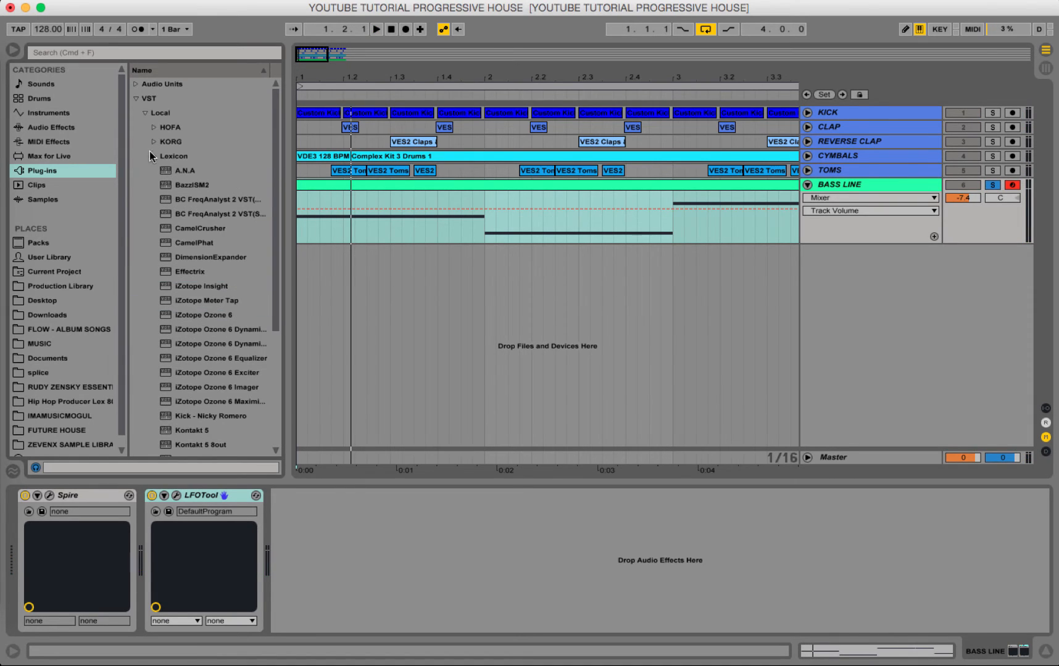
click(136, 98)
click(136, 84)
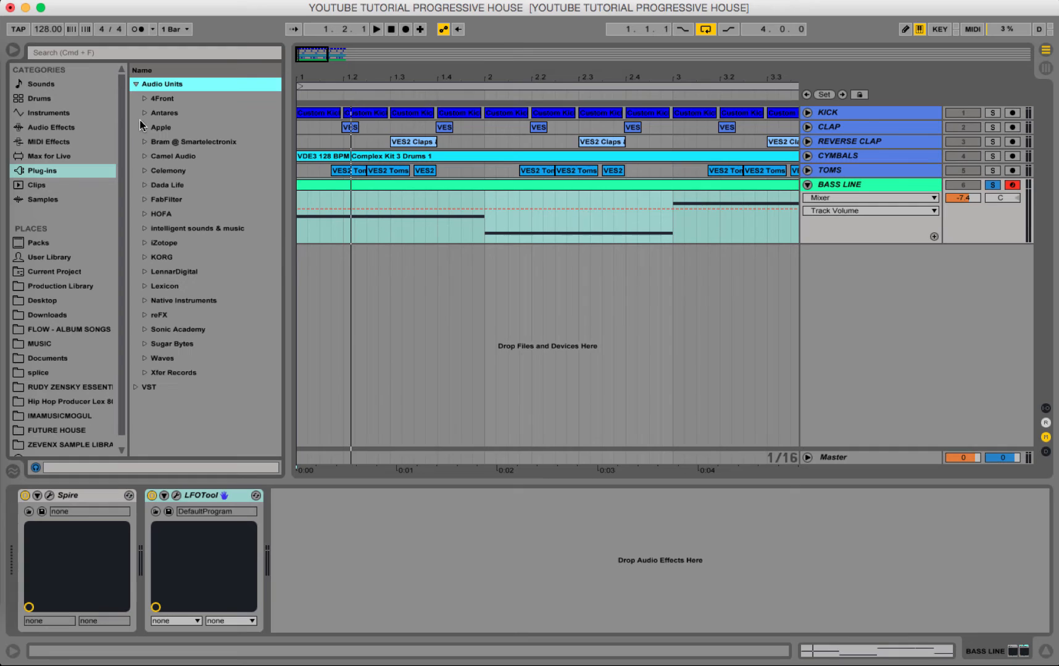
click(144, 157)
double_click(192, 174)
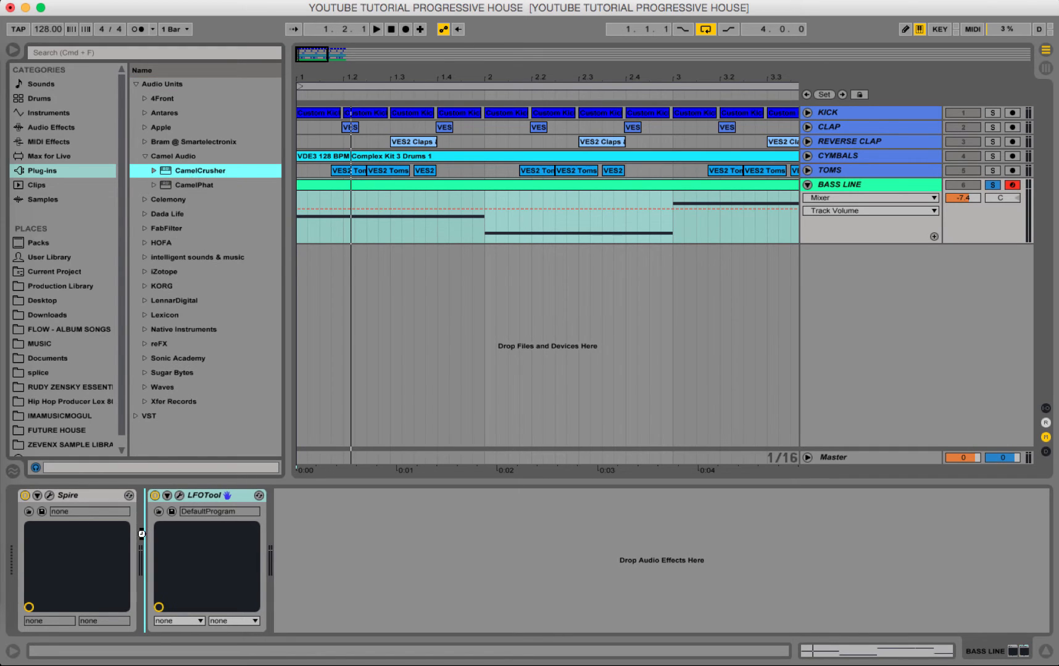
Load the British Clean preset in CamelCrusher and lower its master mix to just past halfway while the bass plays.
click(129, 154)
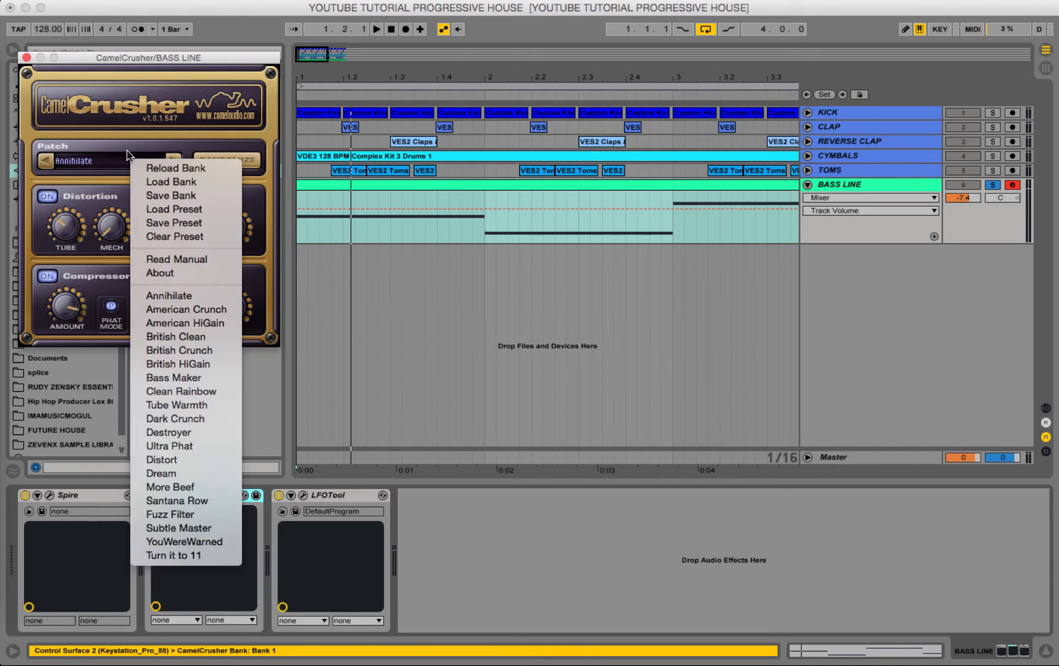
click(195, 339)
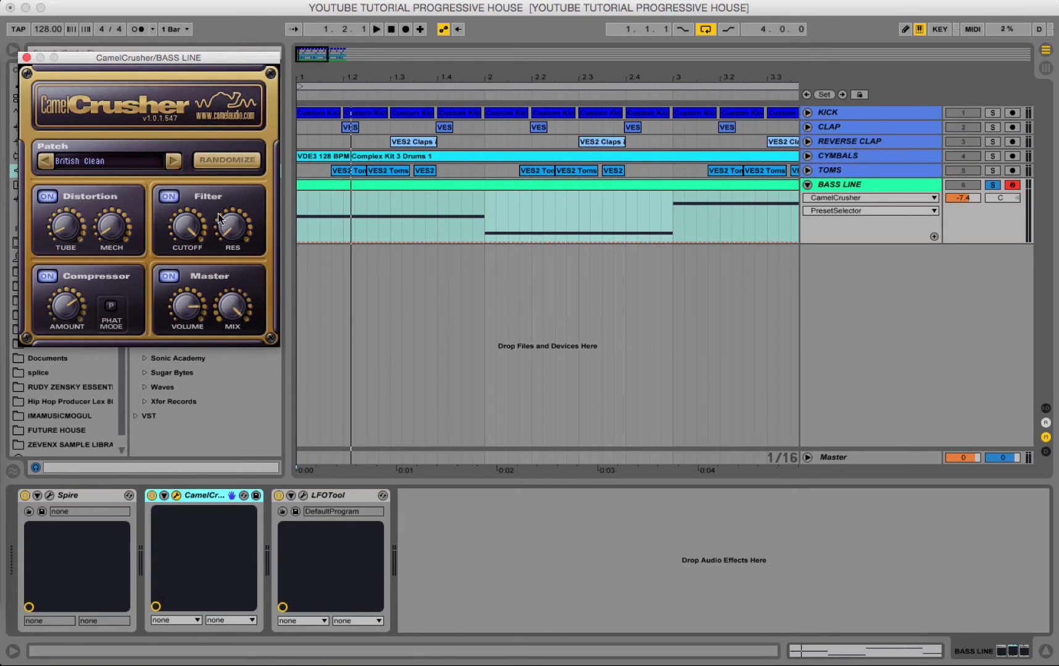
key(space)
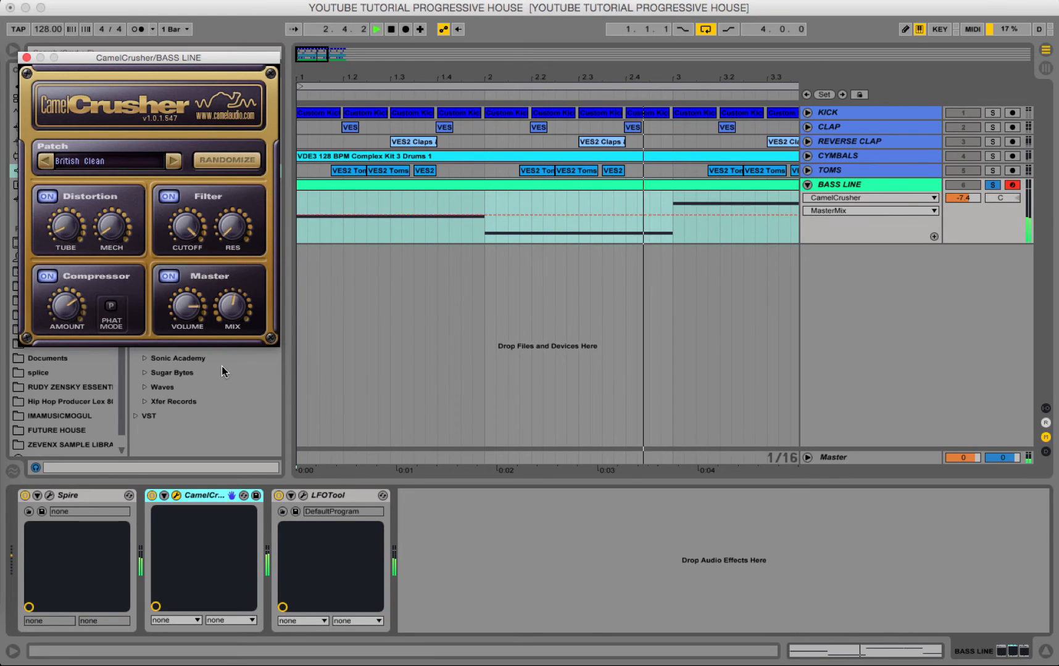
click(26, 58)
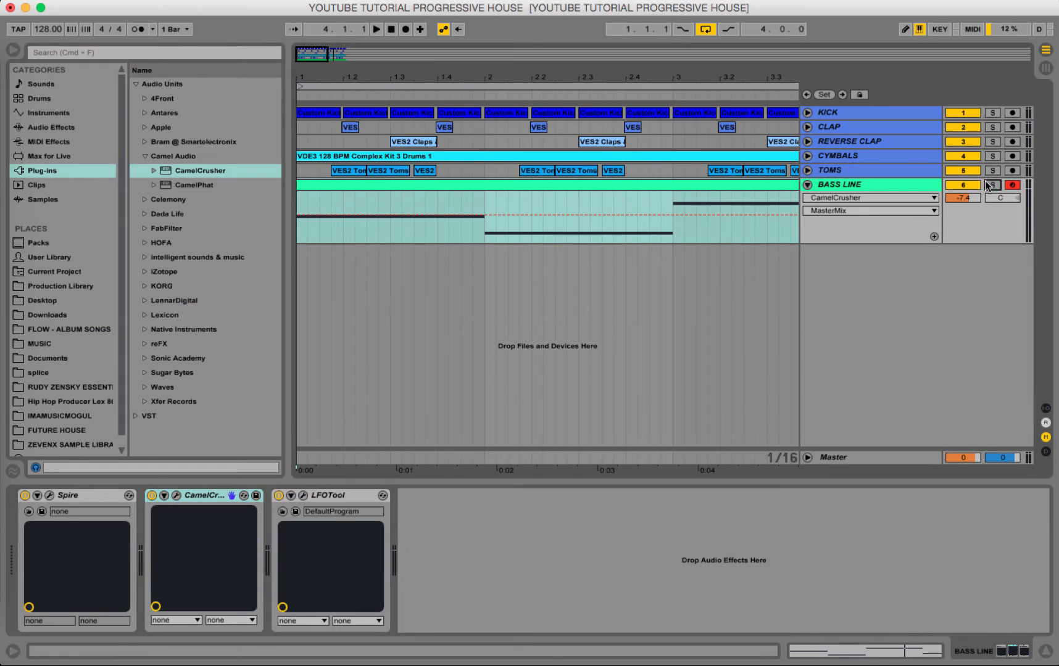
Unsolo the bass, compare CamelCrusher off and on against the drums, and lower its master mix slightly further.
key(space)
click(179, 496)
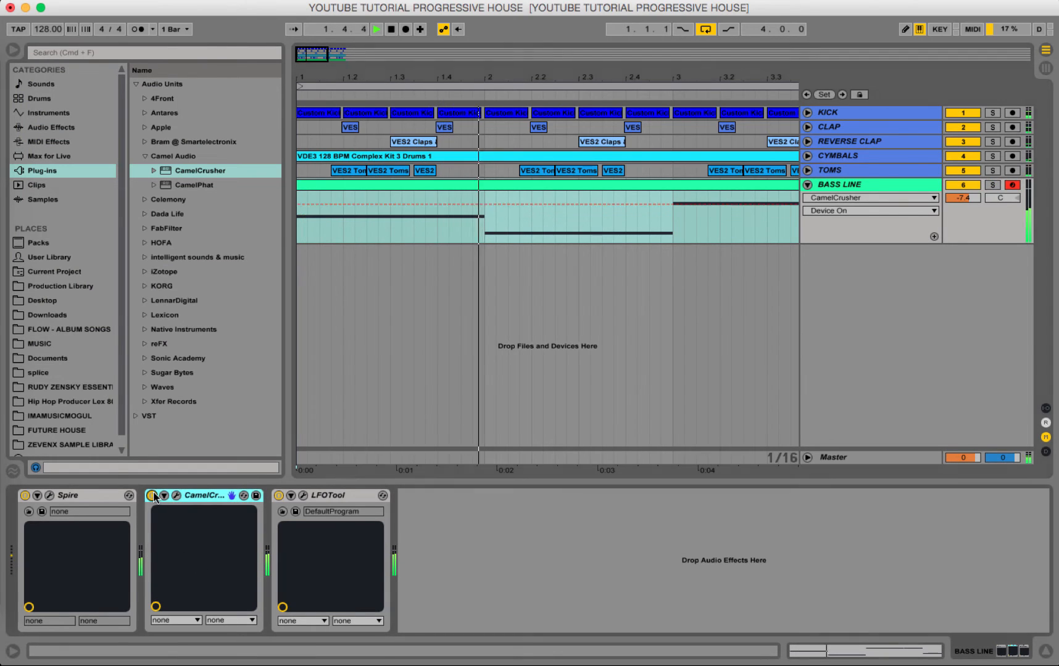
click(177, 497)
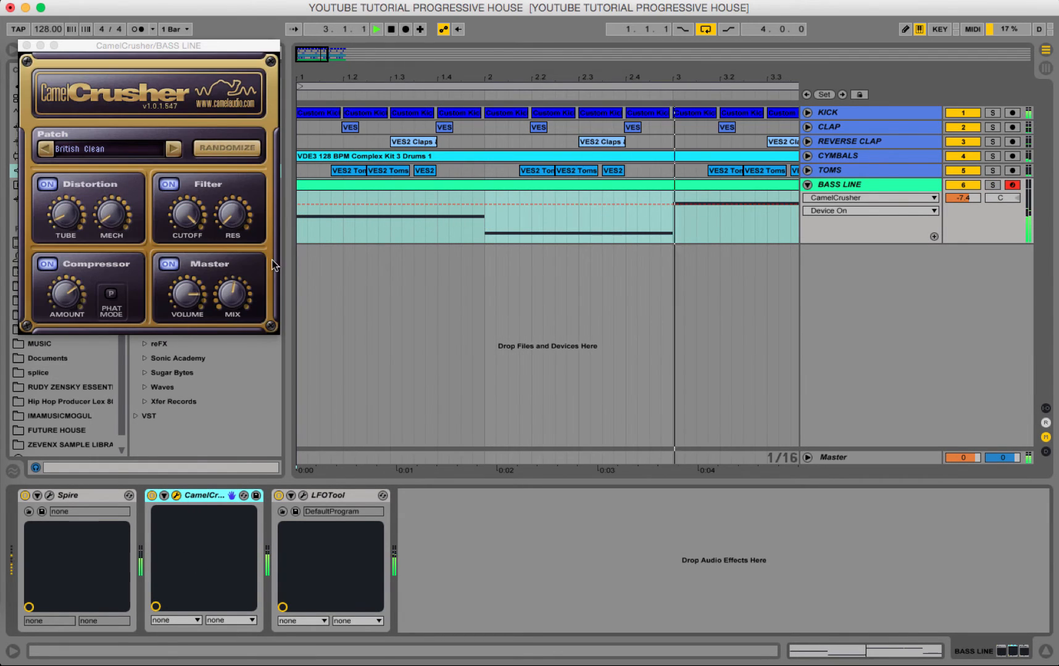
click(231, 309)
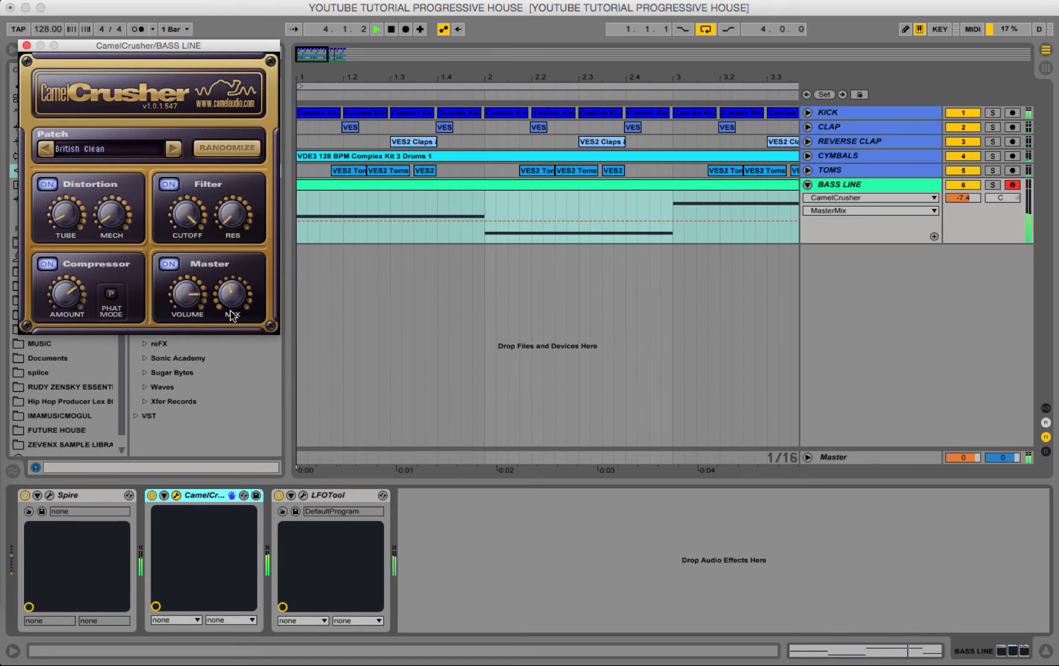
click(27, 45)
key(space)
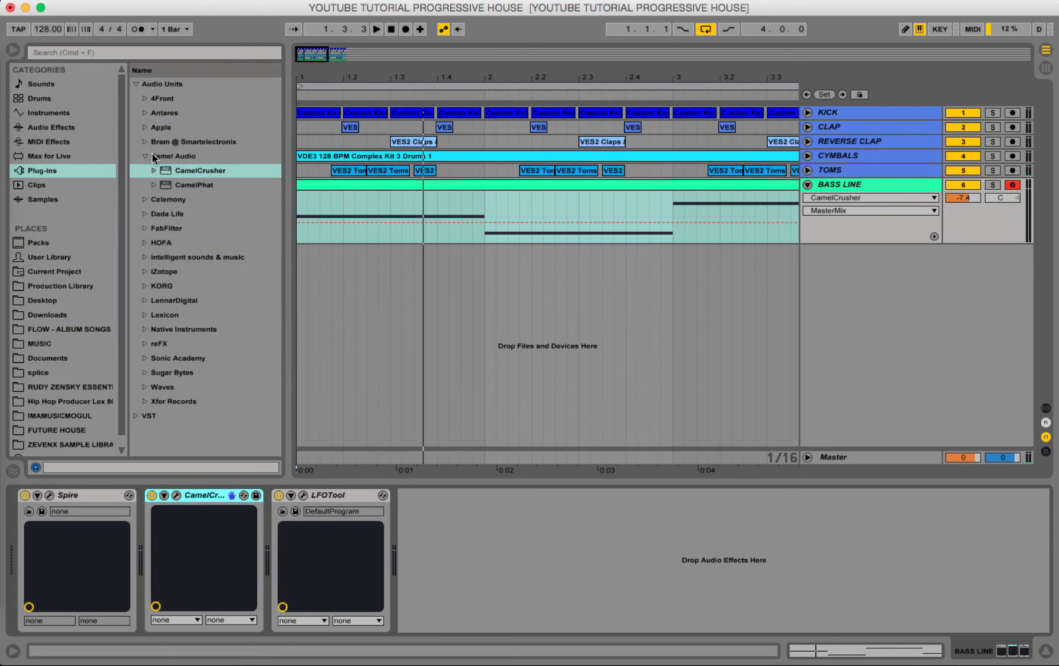
Insert an EQ Eight audio effect between Spire and CamelCrusher on the BASS LINE track.
click(145, 158)
click(60, 129)
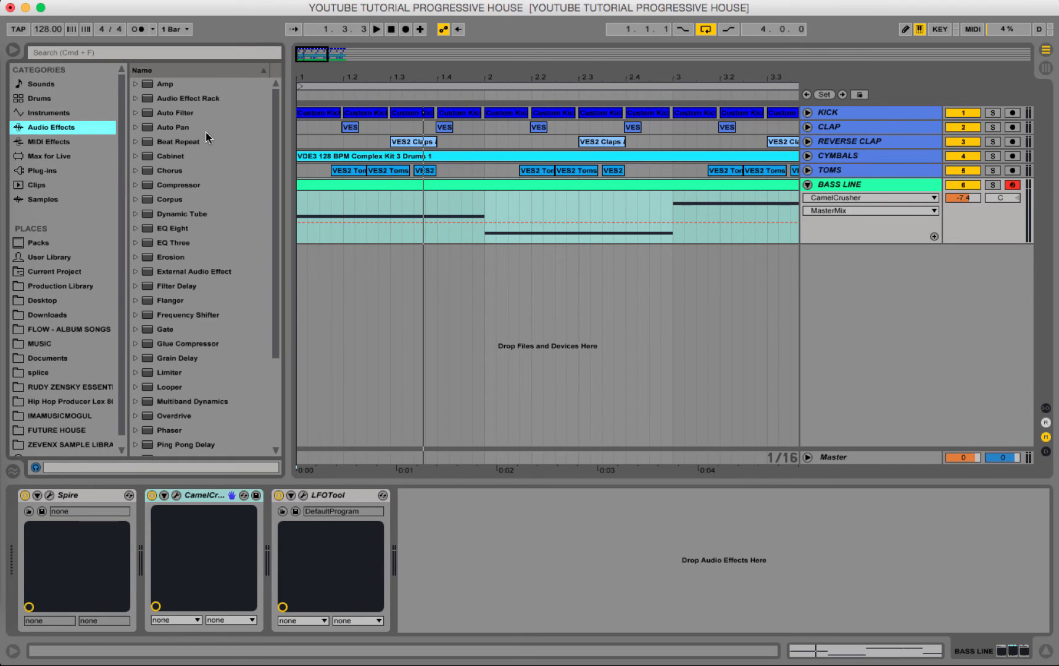
scroll(208, 142, down, 5)
scroll(207, 185, up, 5)
click(190, 230)
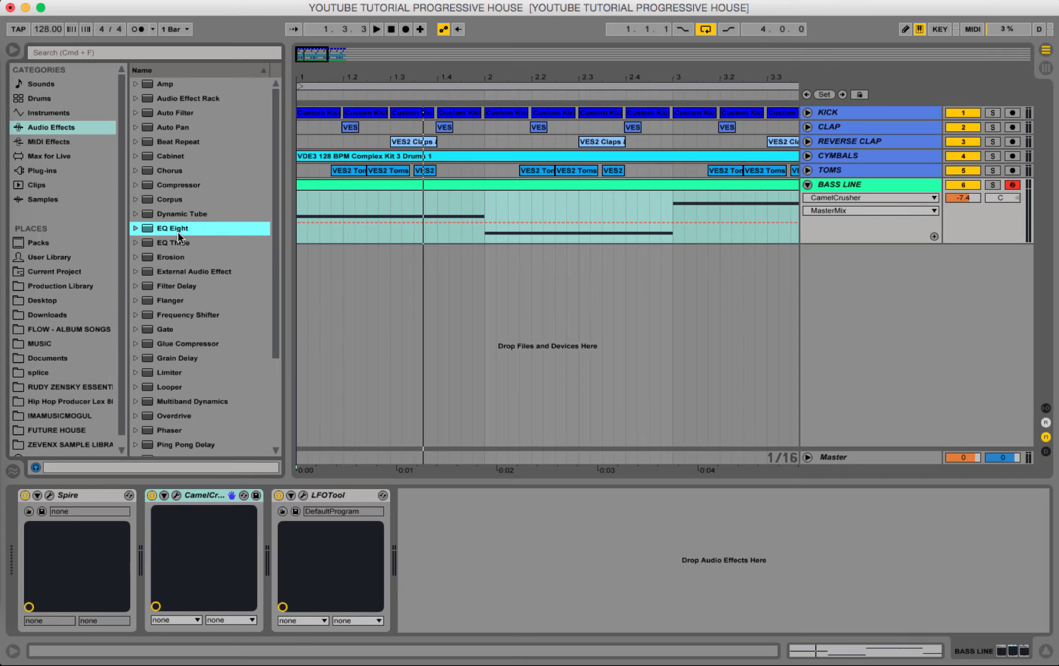
drag(176, 233, 156, 515)
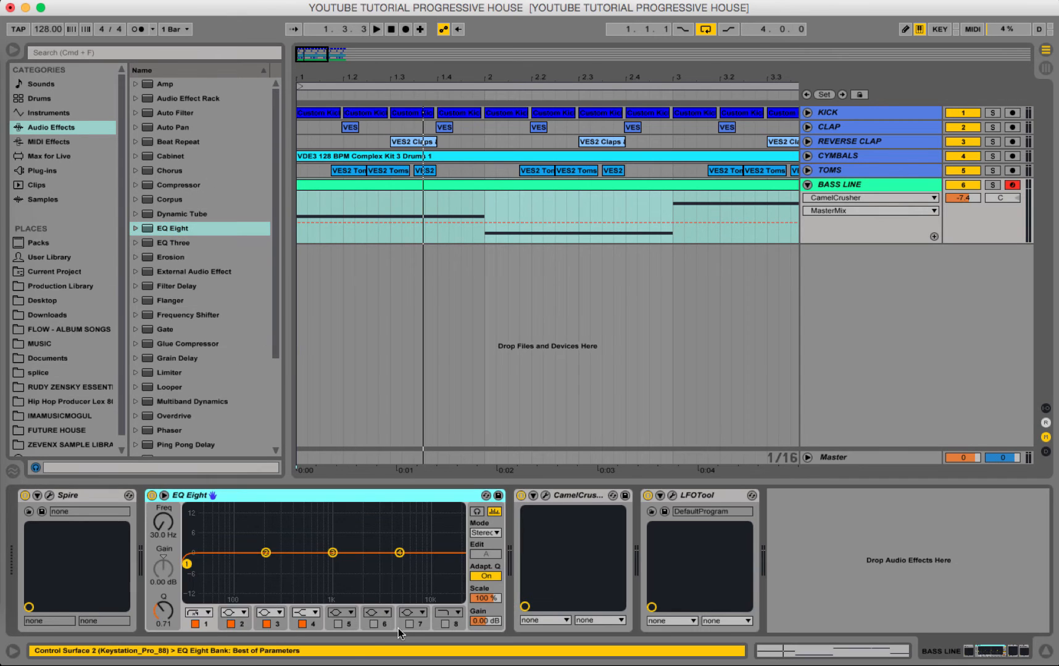
Try the EQ Eight band 1 low cut at 50 Hz and then 75 Hz, and listen to the loop.
click(165, 537)
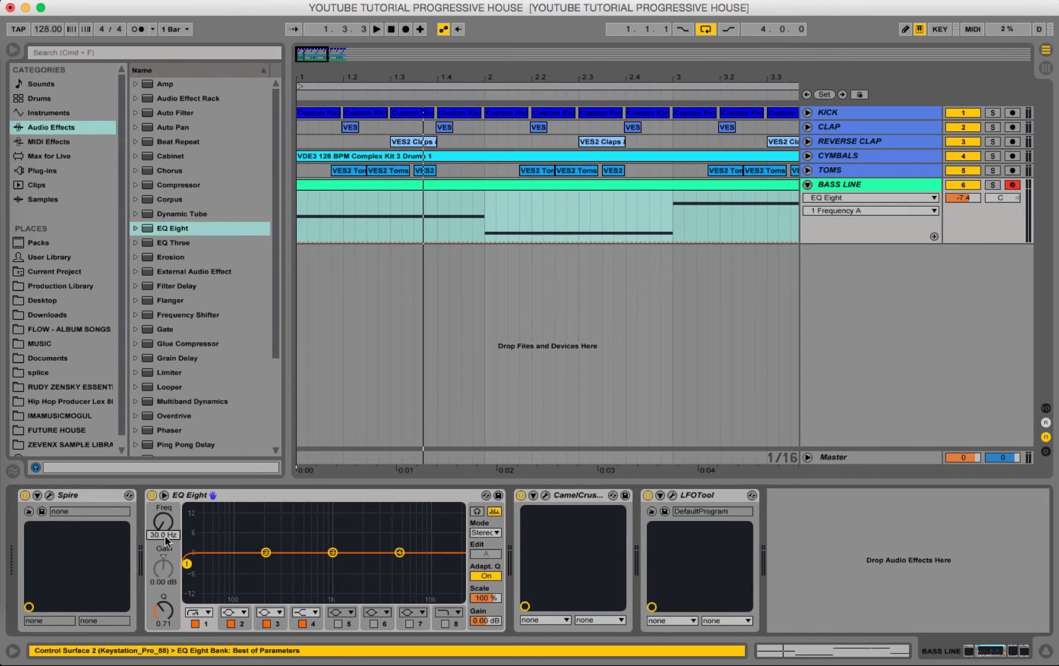
text(50)
key(Return)
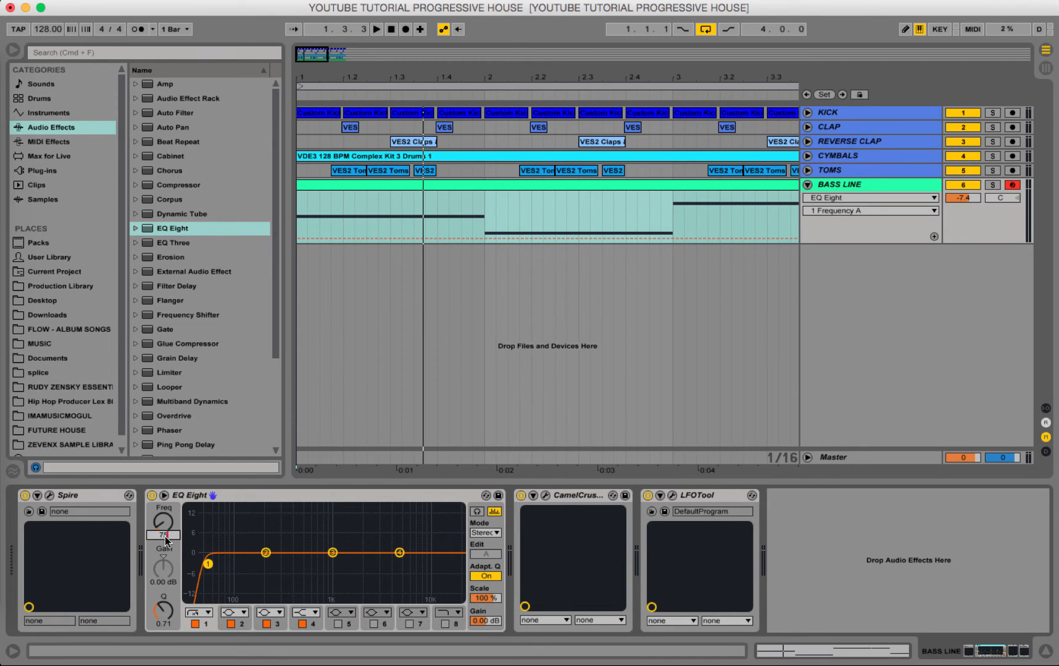
text(75)
key(Return)
key(space)
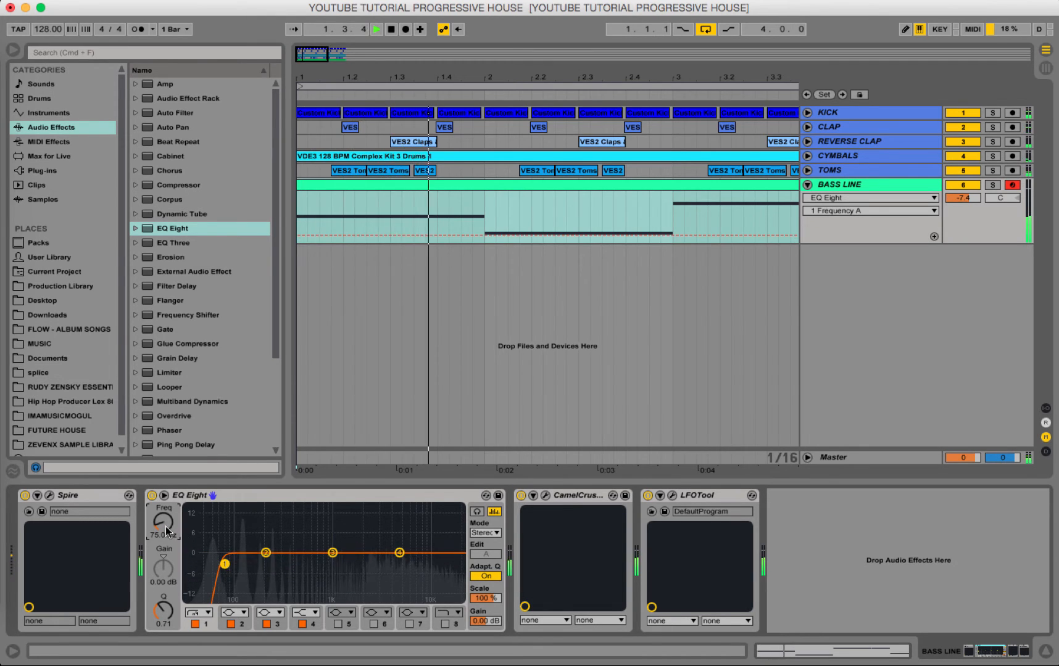
key(space)
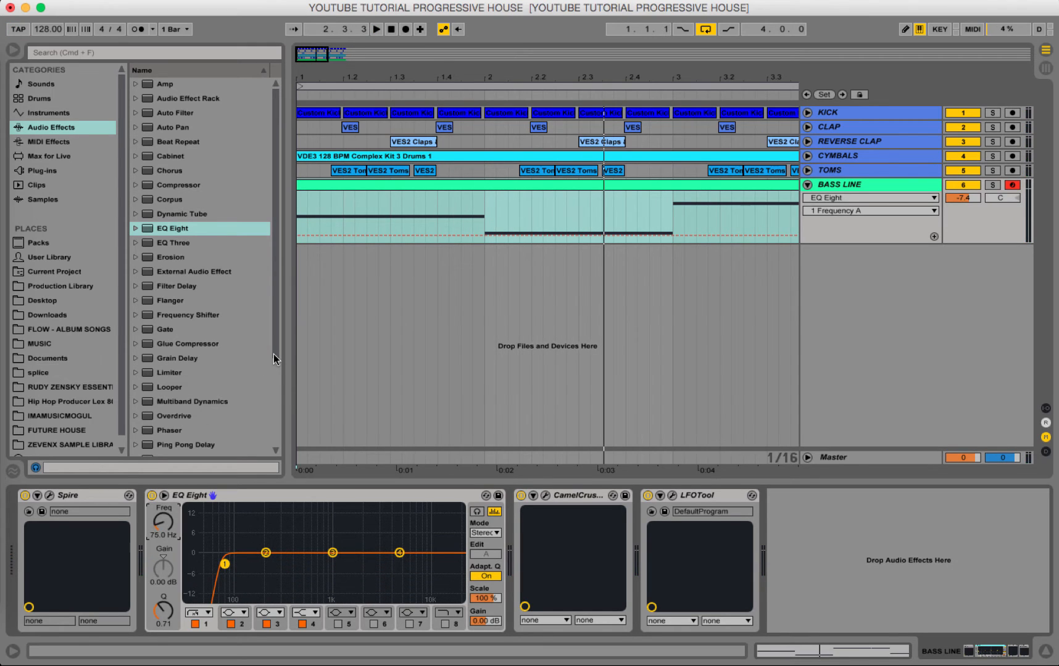
key(space)
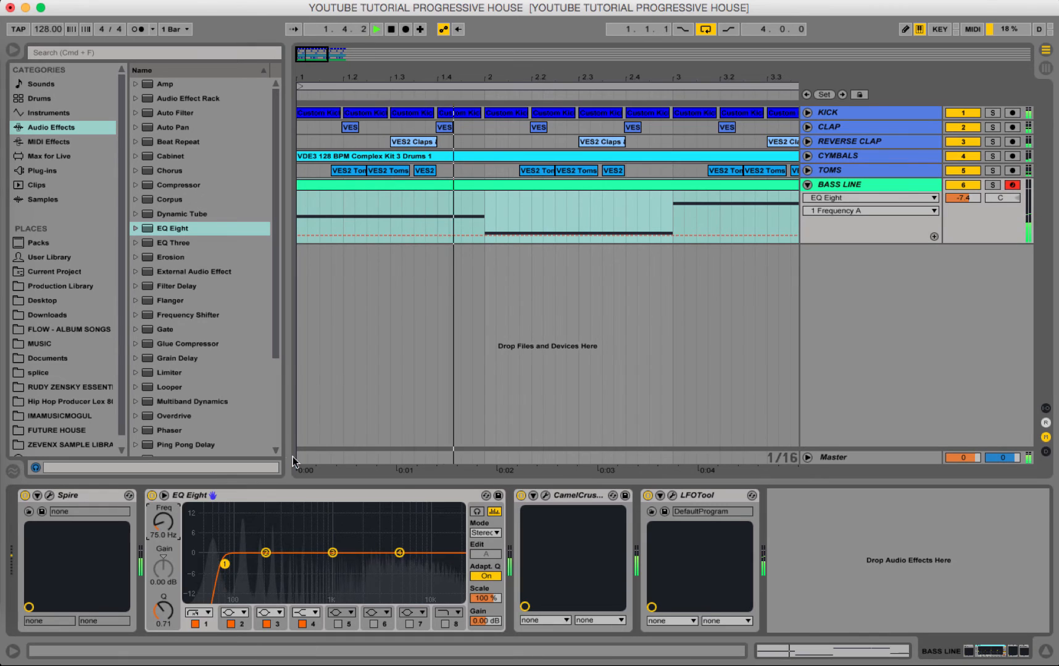
key(space)
Set the EQ Eight band 1 low-cut frequency to 100 Hz and play the loop again.
click(157, 535)
text(100)
key(Return)
key(space)
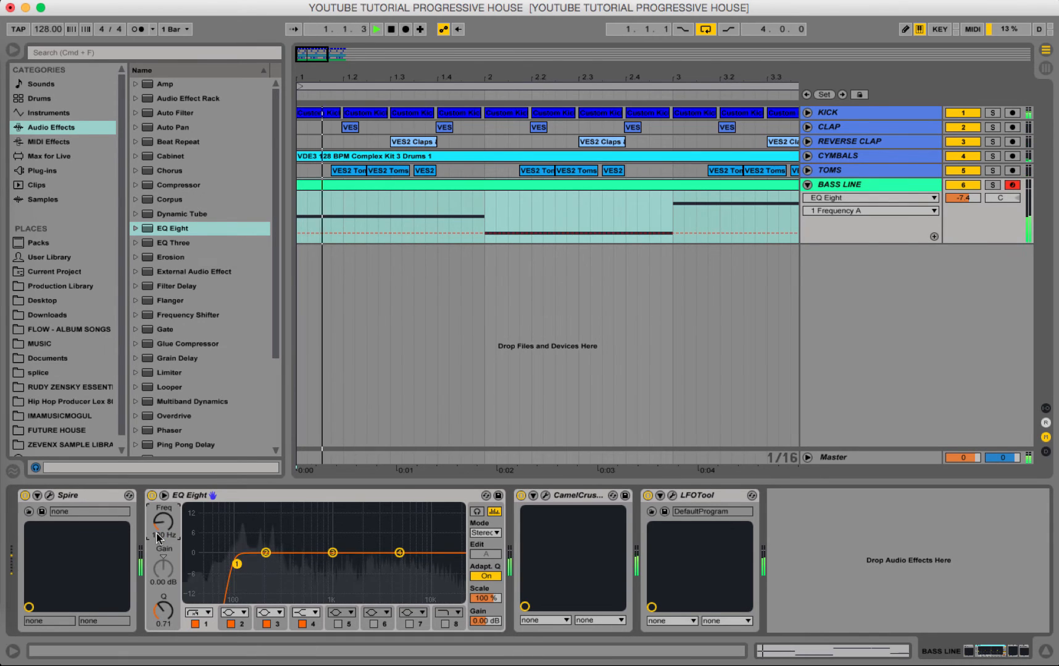
Enable the EQ Eight band 8 high cut, and boost band 4 and band 3, with band 3 at 1.50 kHz and 4.34 dB.
click(444, 624)
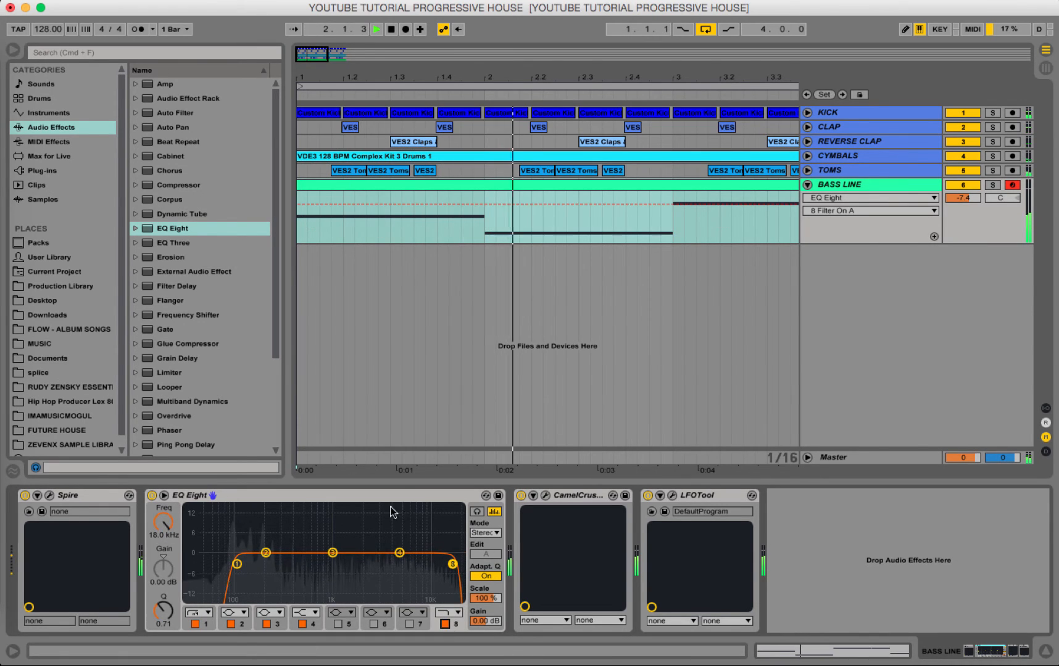
drag(400, 553, 349, 541)
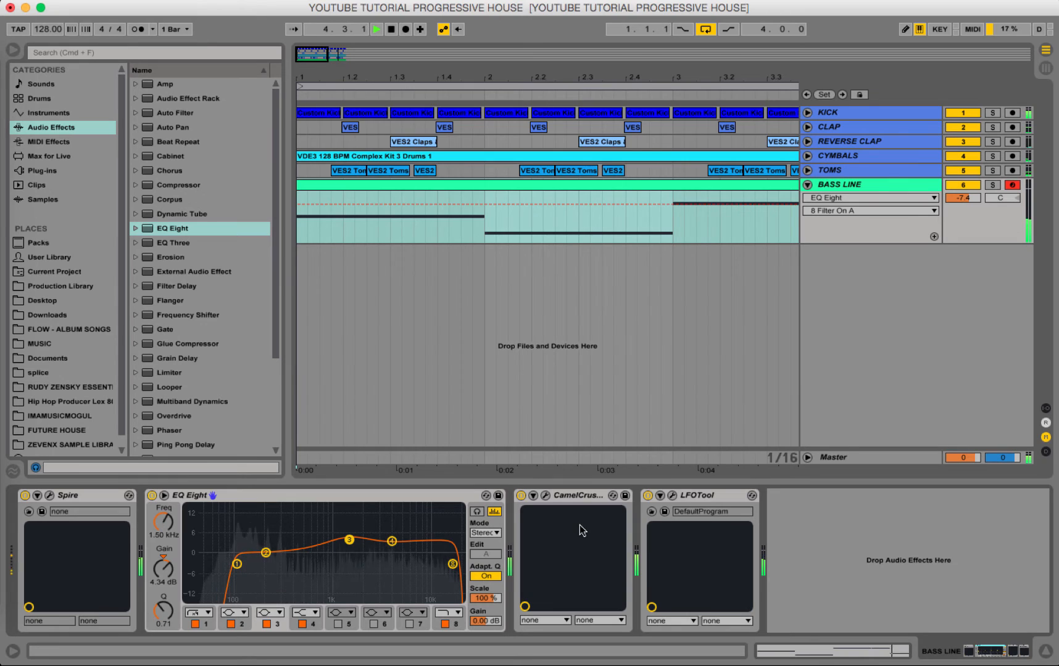
key(space)
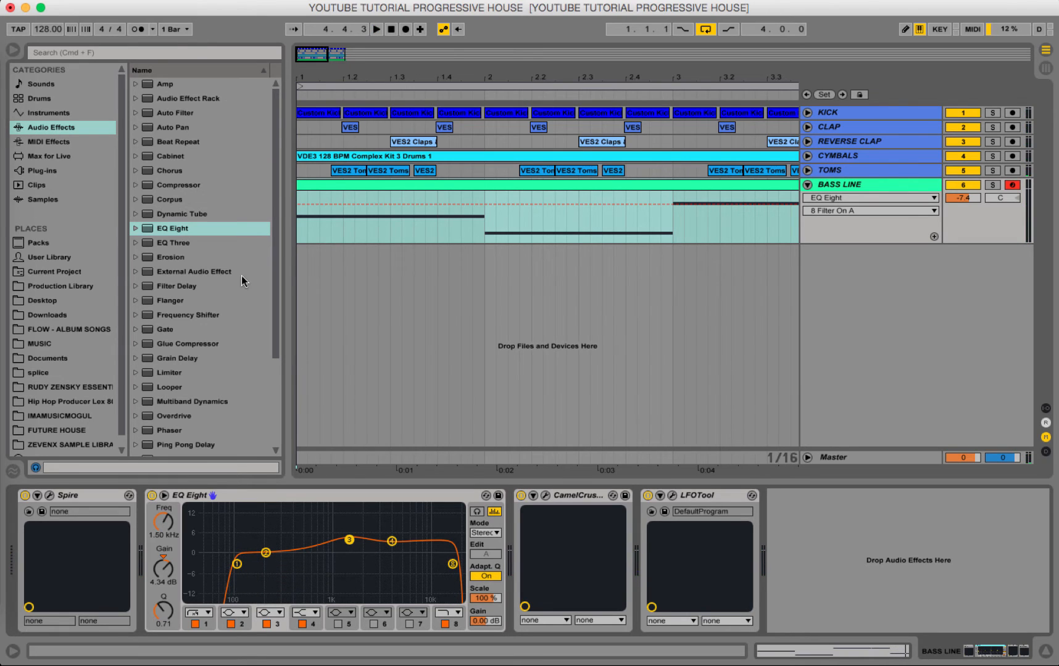
Add the OTT VST plug-in to the BASS LINE track and place it between EQ Eight and CamelCrusher.
scroll(241, 275, down, 5)
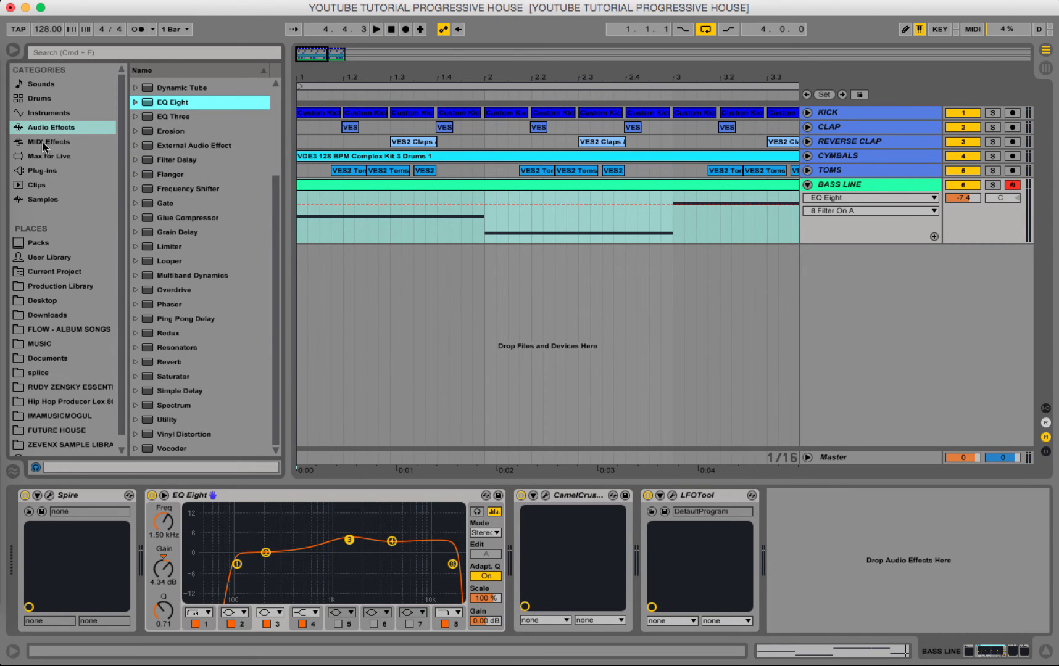
click(49, 173)
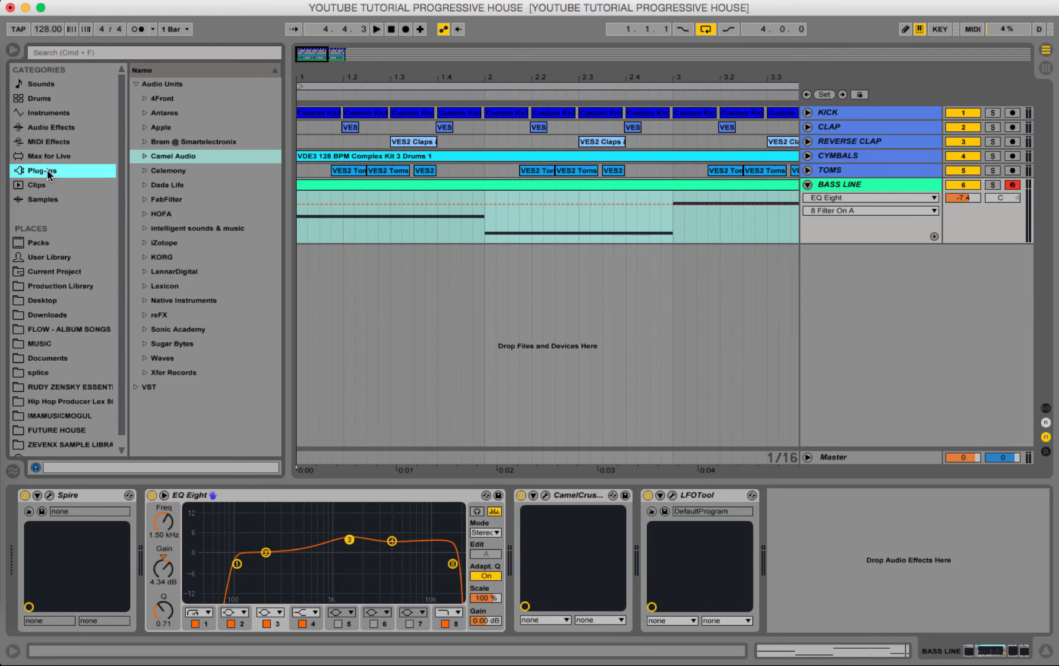
click(135, 387)
scroll(178, 290, down, 5)
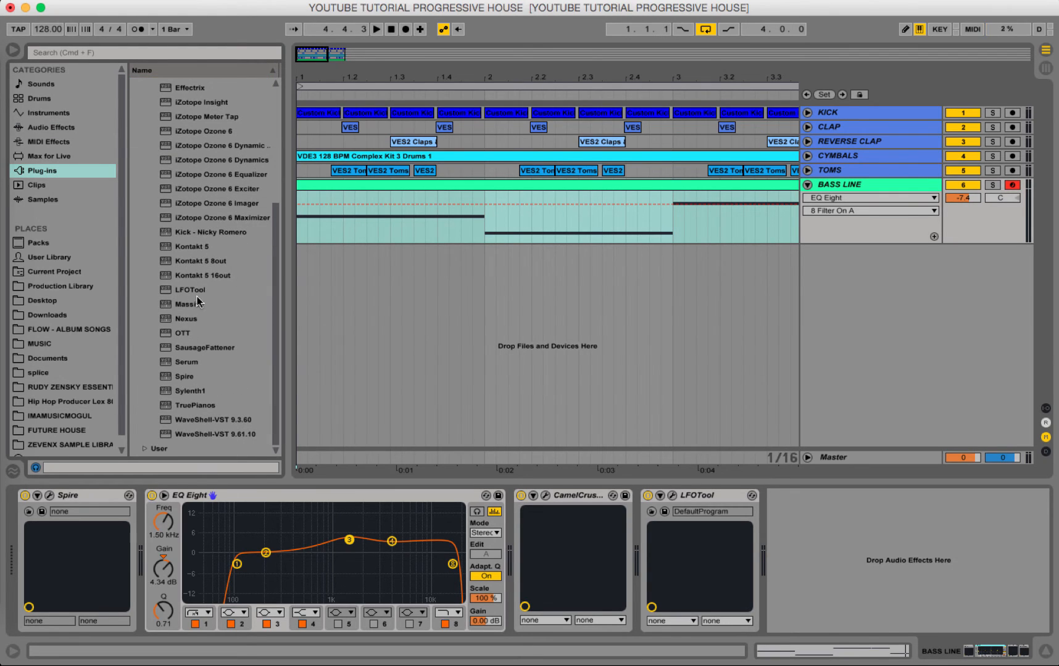
double_click(198, 333)
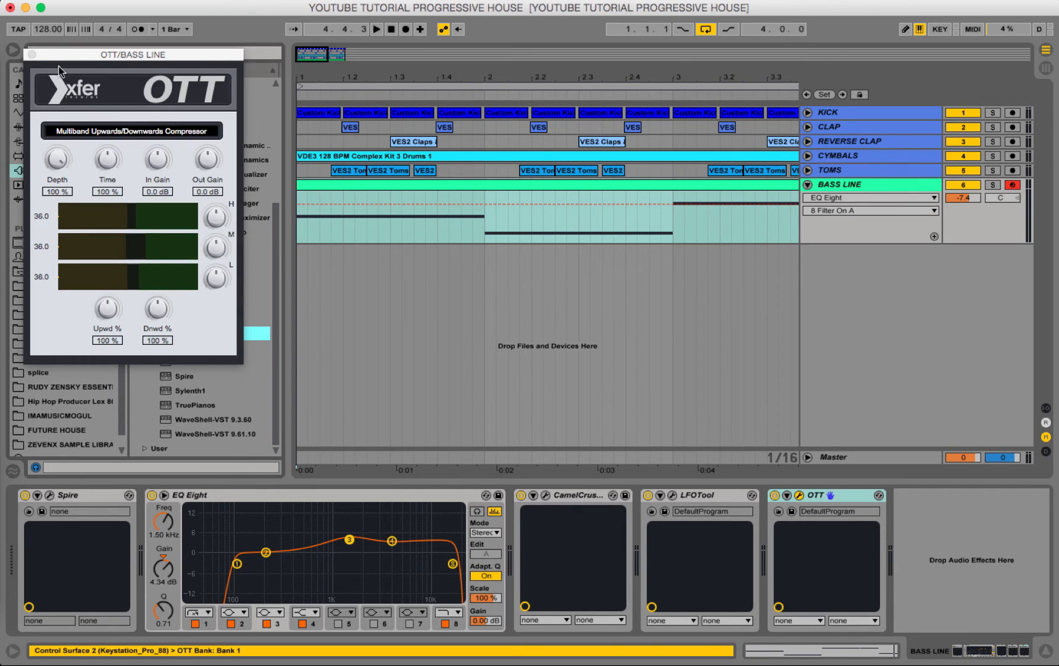
click(31, 54)
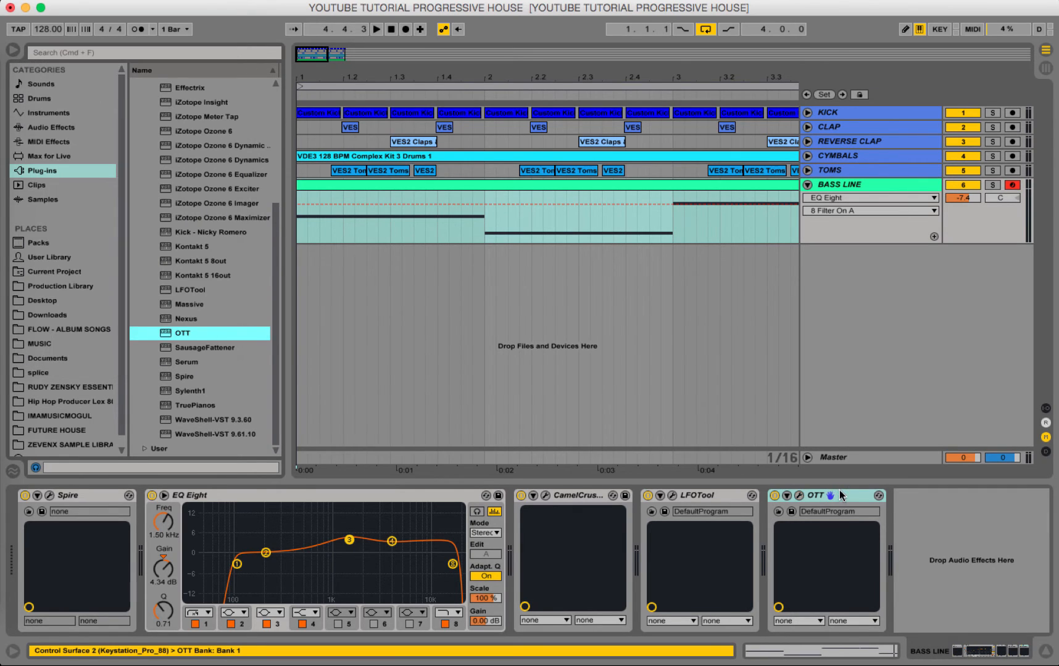
drag(838, 490, 545, 525)
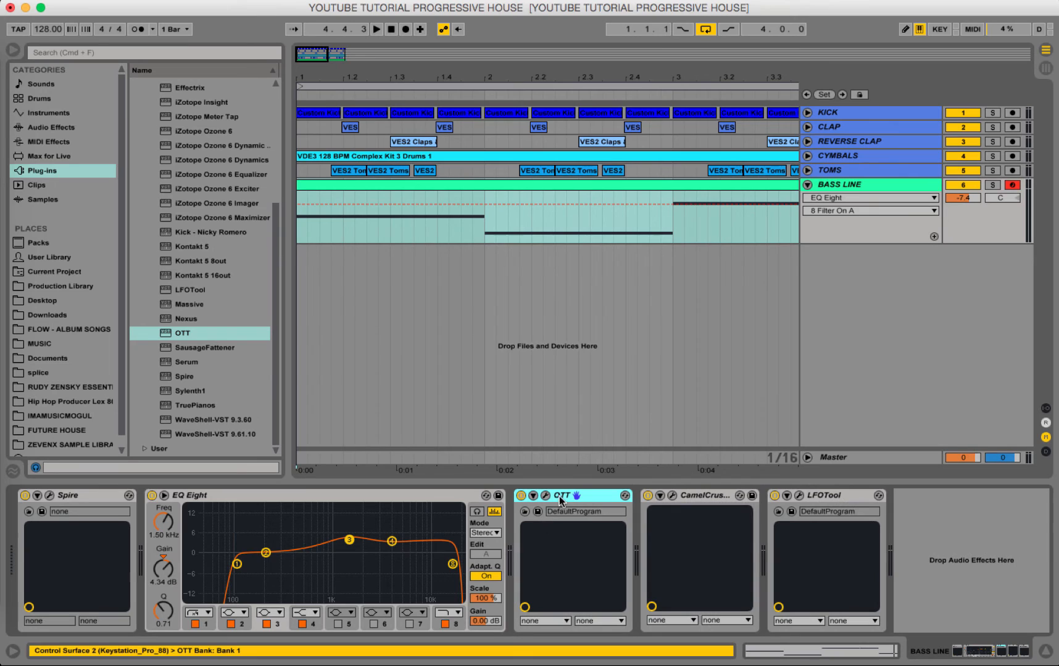
During playback, set OTT's downward compression to 55 % and upward compression to 4 %, then close its window.
click(546, 496)
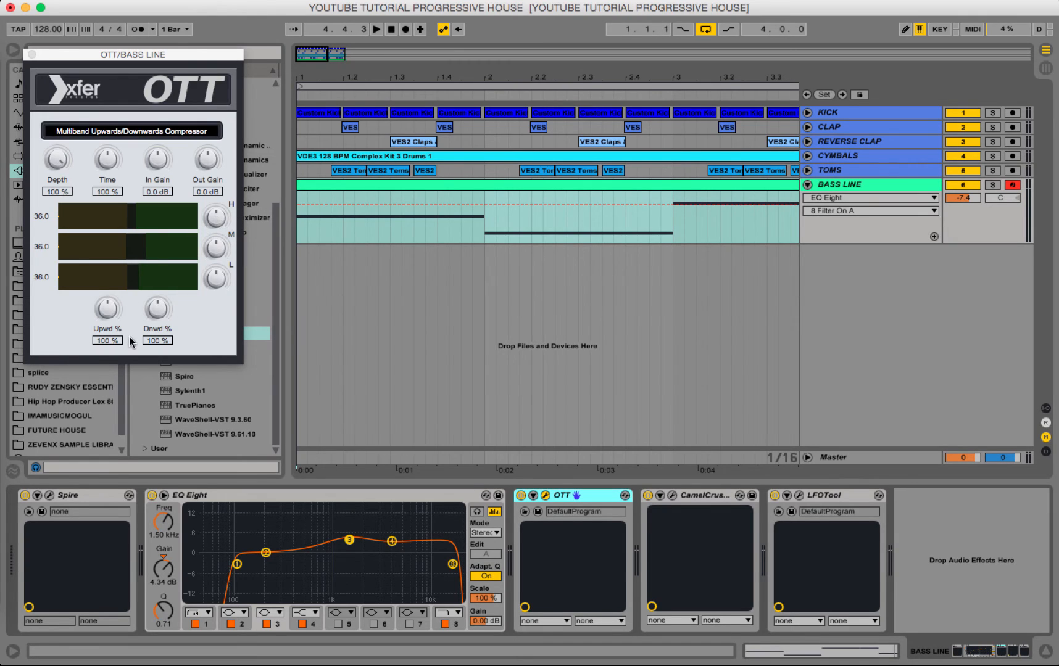
key(space)
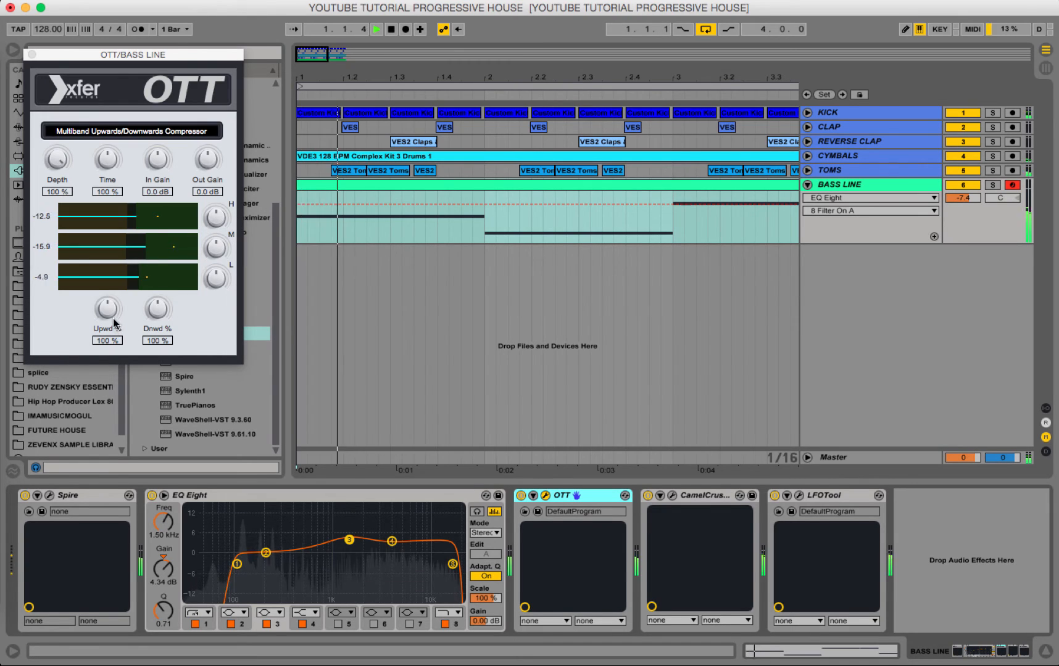
click(157, 309)
drag(157, 309, 160, 344)
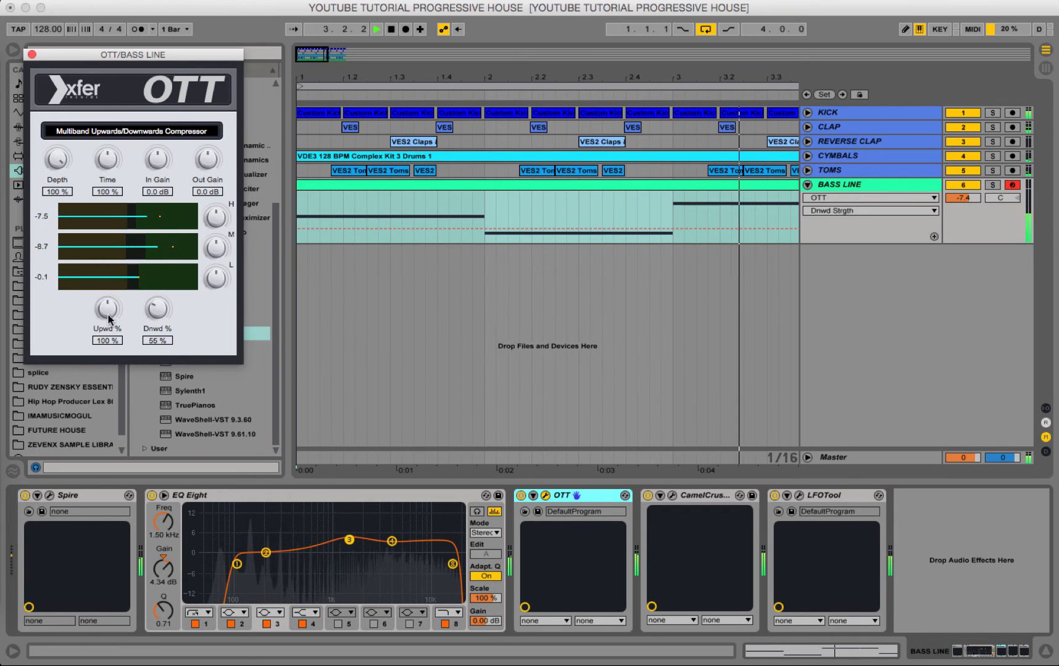
drag(107, 309, 113, 390)
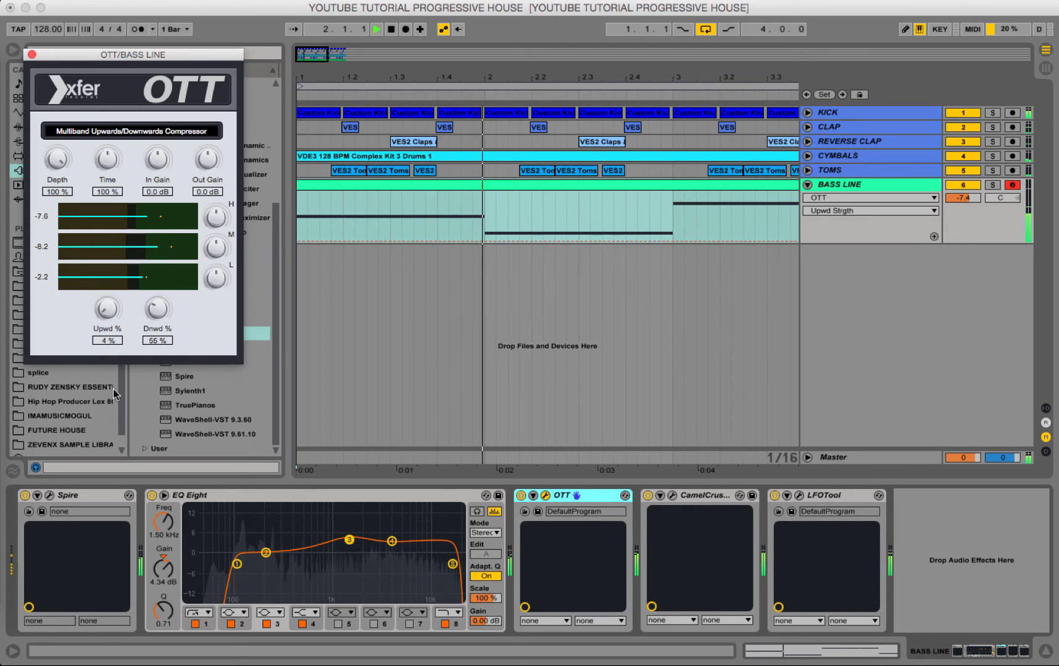
drag(57, 160, 11, 50)
click(32, 50)
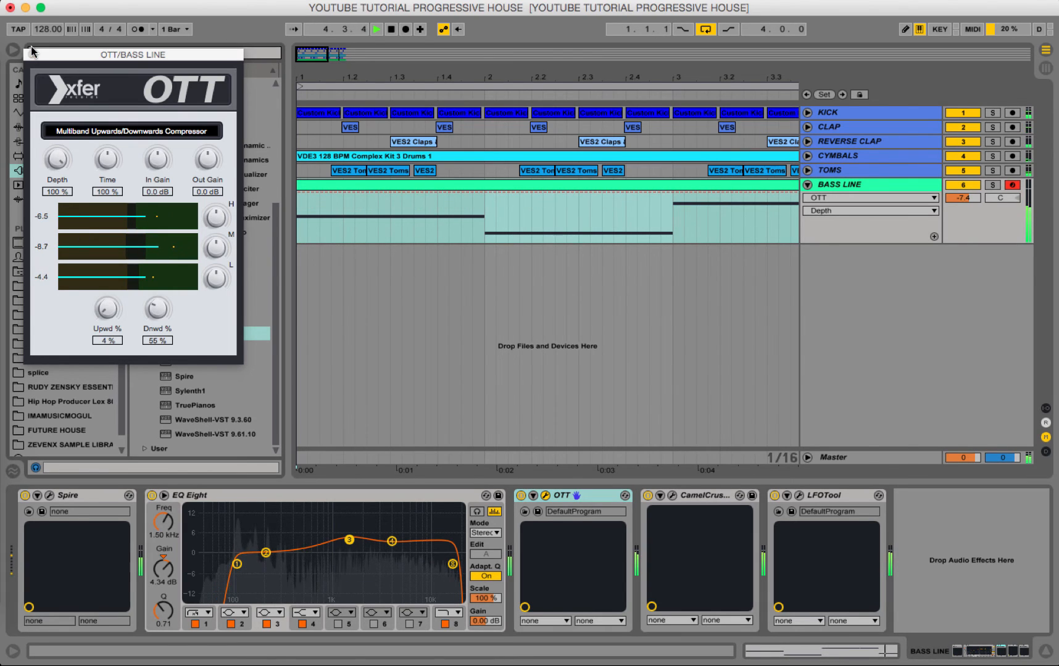
click(32, 55)
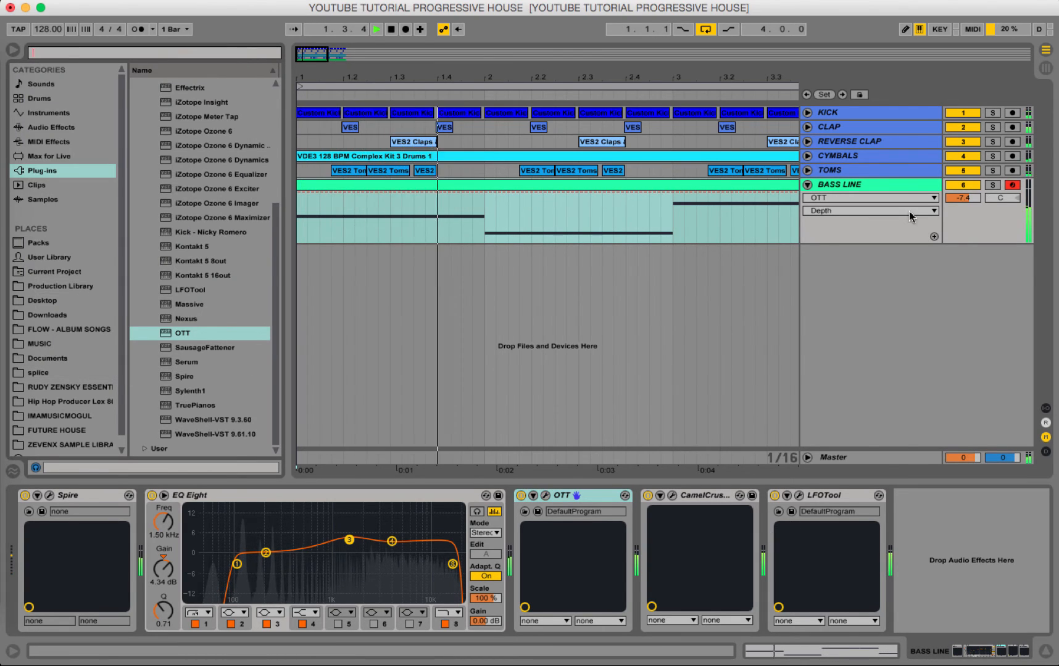
During playback, lower the BASS LINE track volume to -12.8 dB and listen to the full four-bar loop.
drag(960, 204, 960, 221)
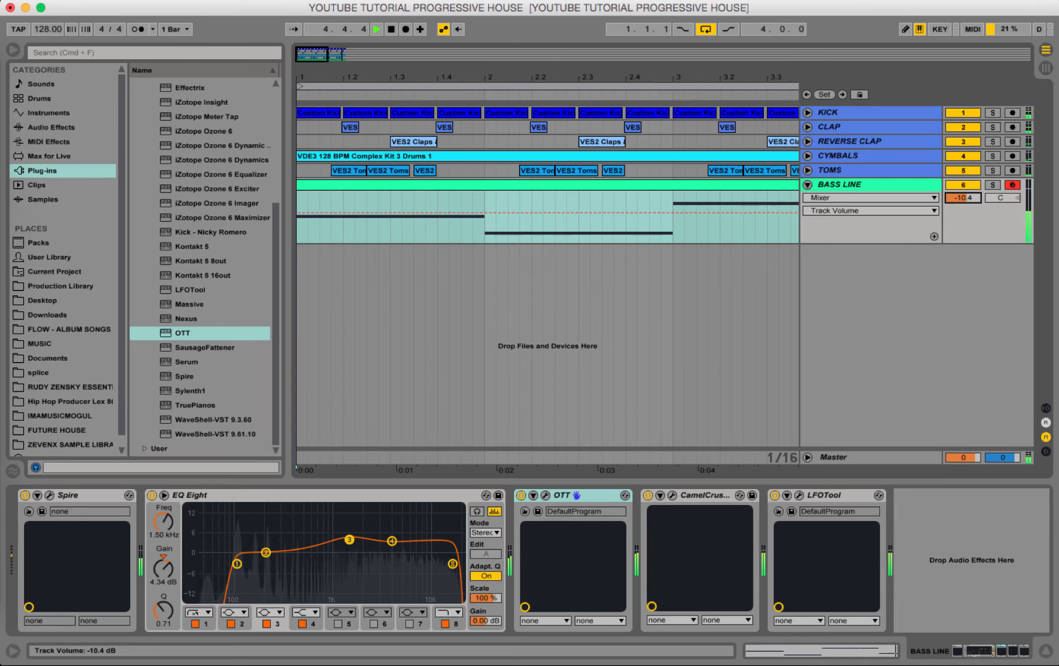
drag(962, 199, 964, 205)
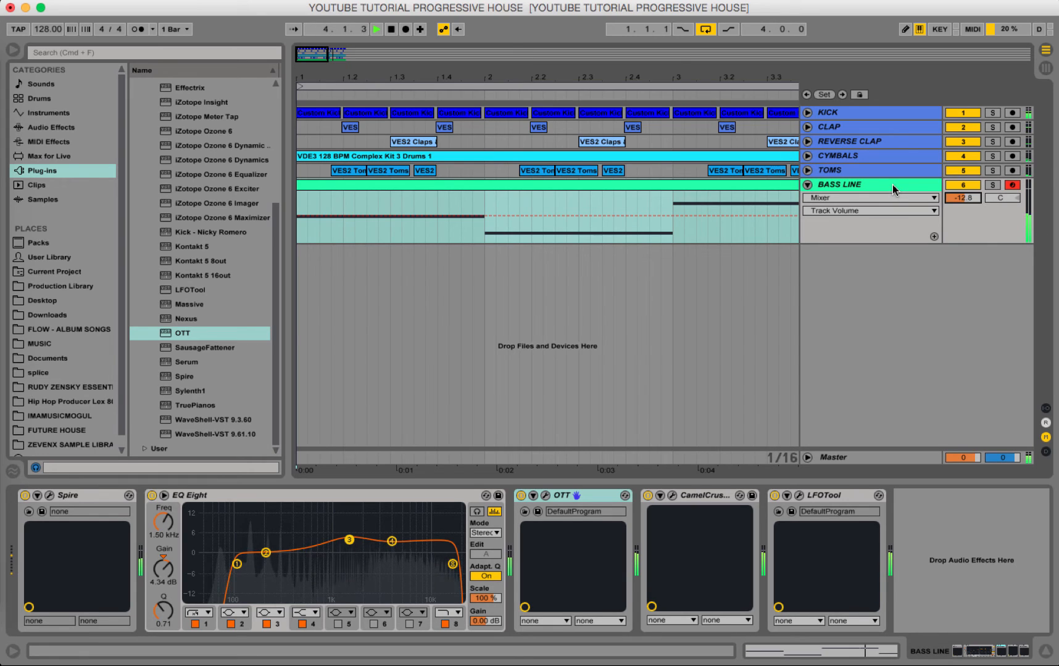
key(space)
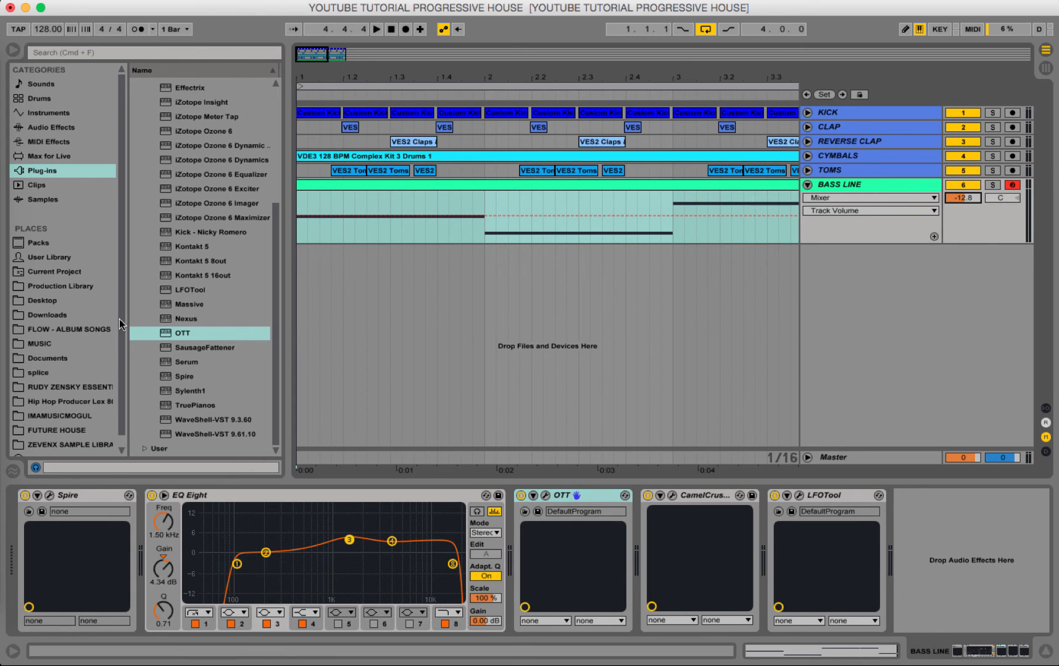
key(space)
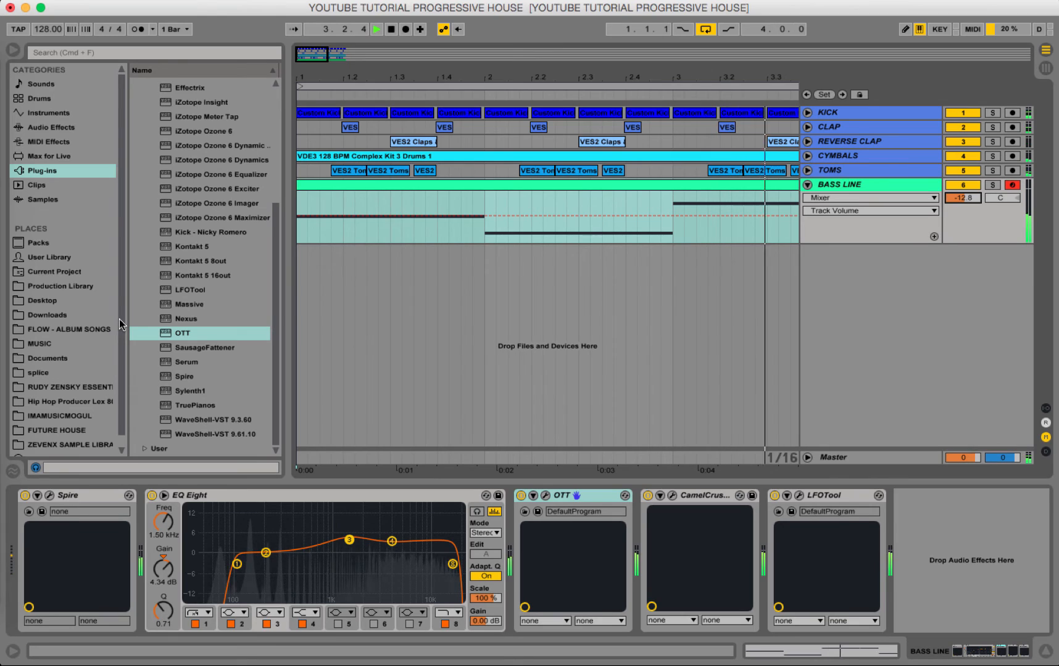
drag(408, 75, 374, 75)
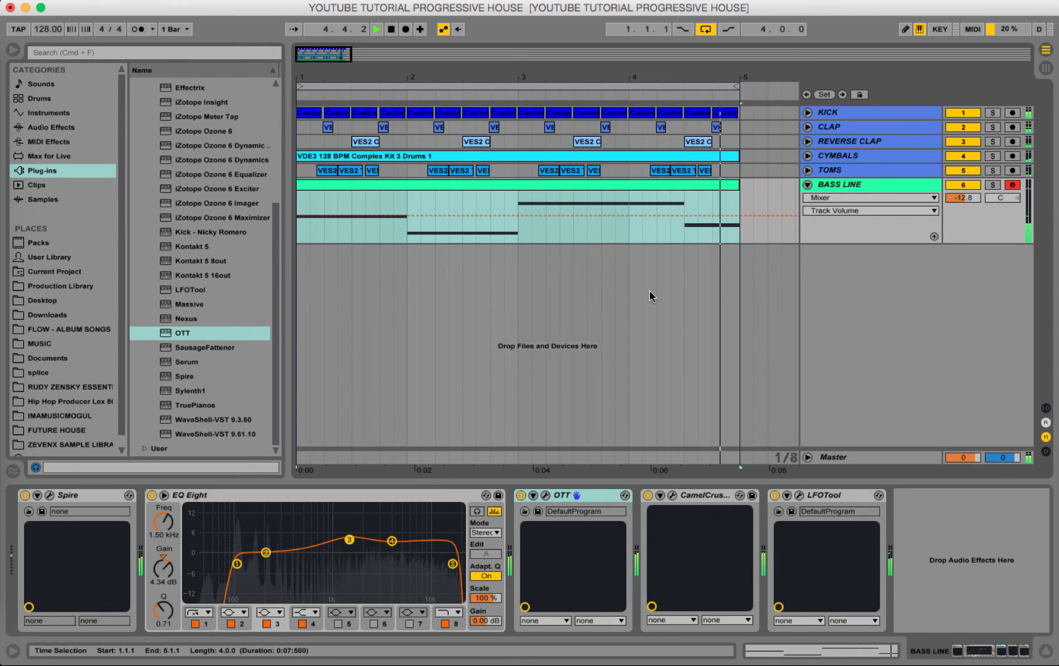
key(space)
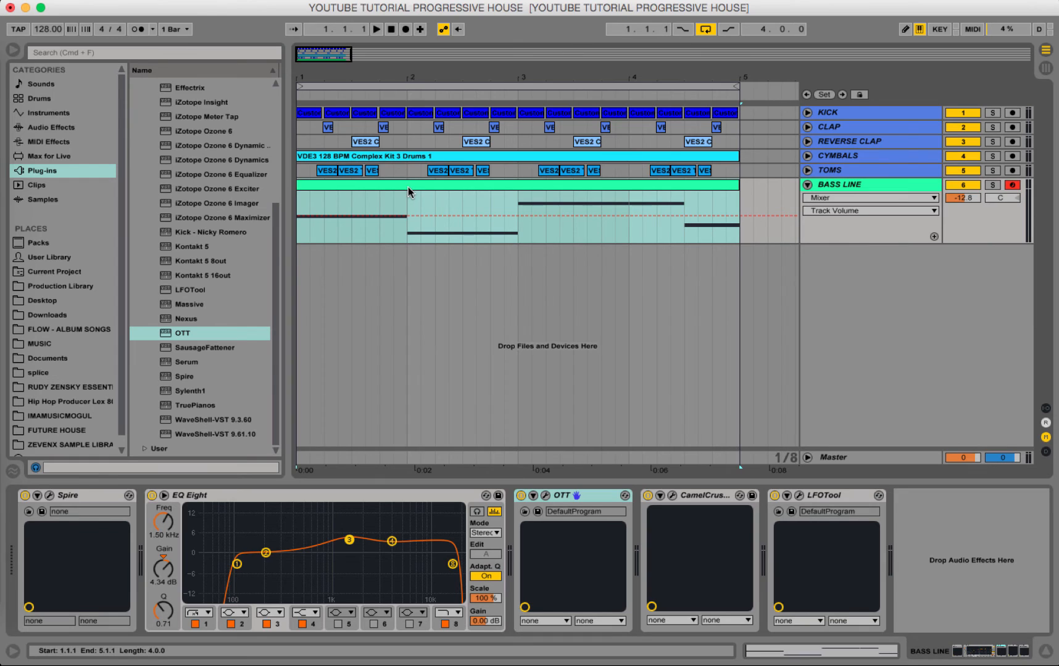
Inspect the Spire patch on the BASS LINE track and close its window.
double_click(542, 183)
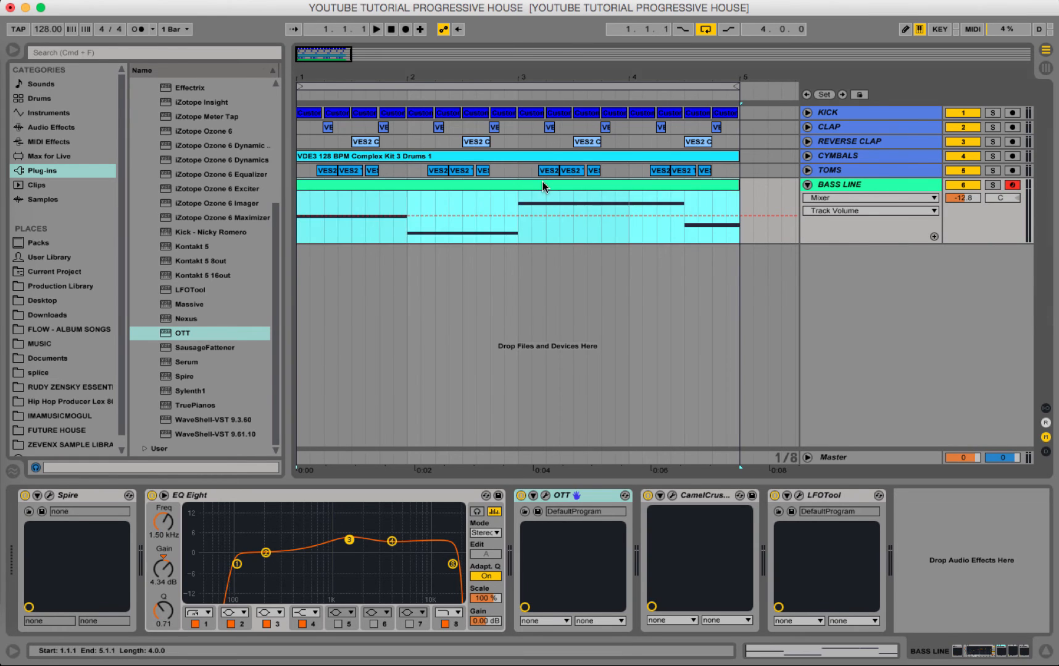
click(866, 190)
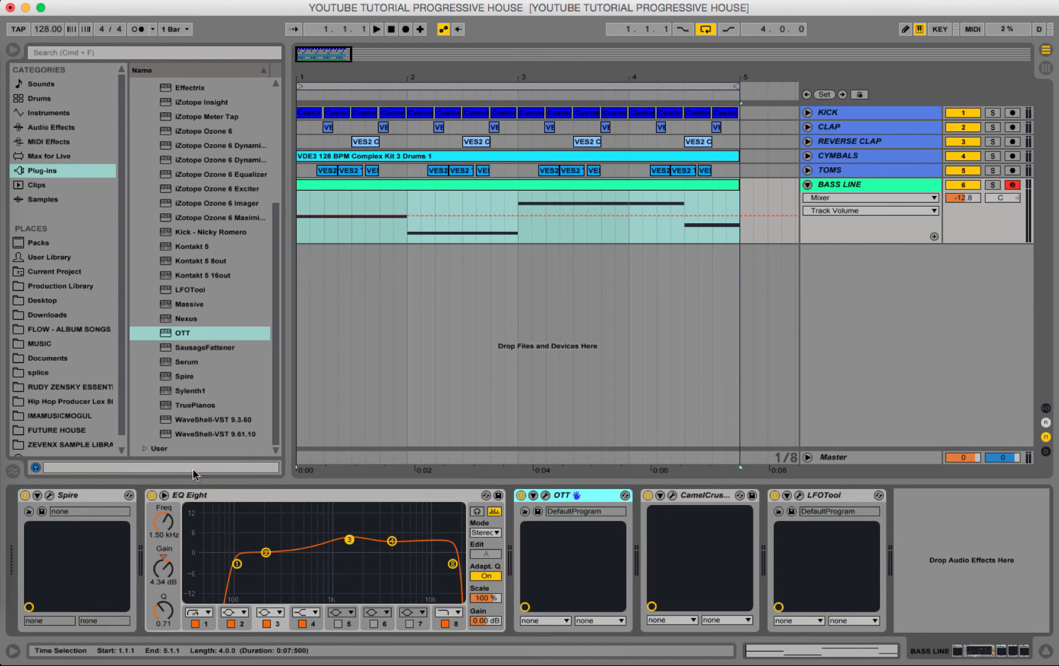
click(50, 496)
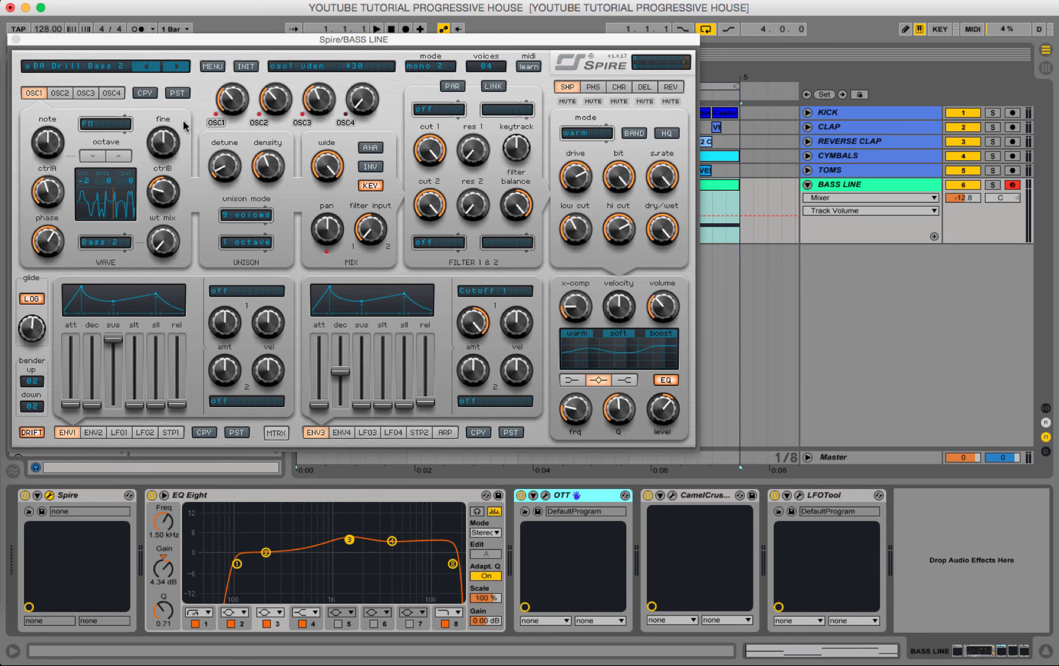
click(14, 40)
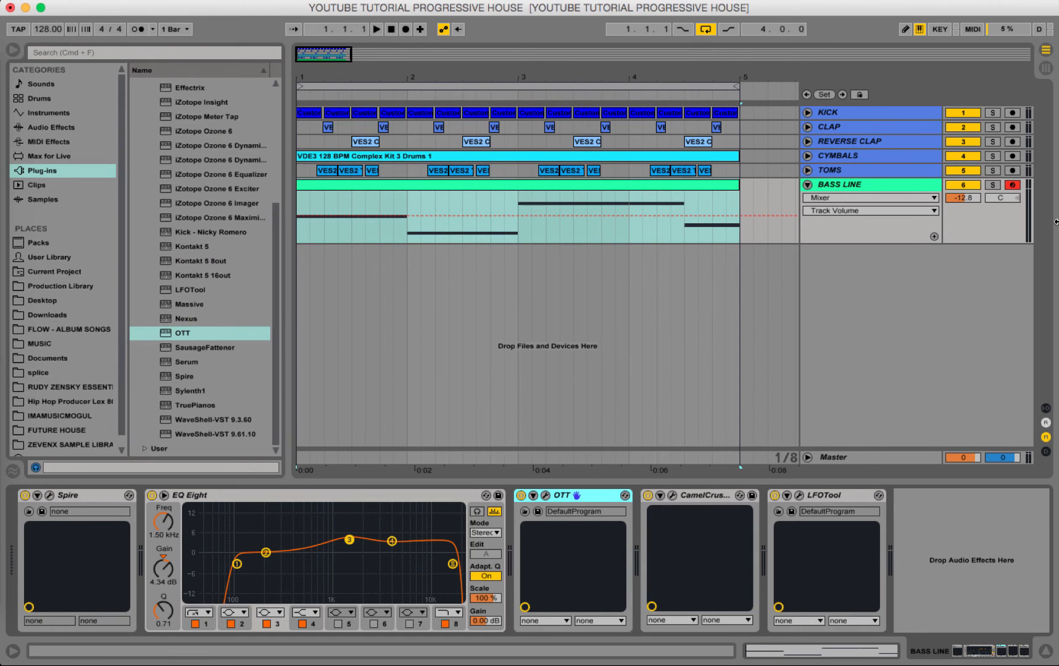
Solo the BASS LINE track, listen to the loop, turn the solo off and stop playback.
click(994, 185)
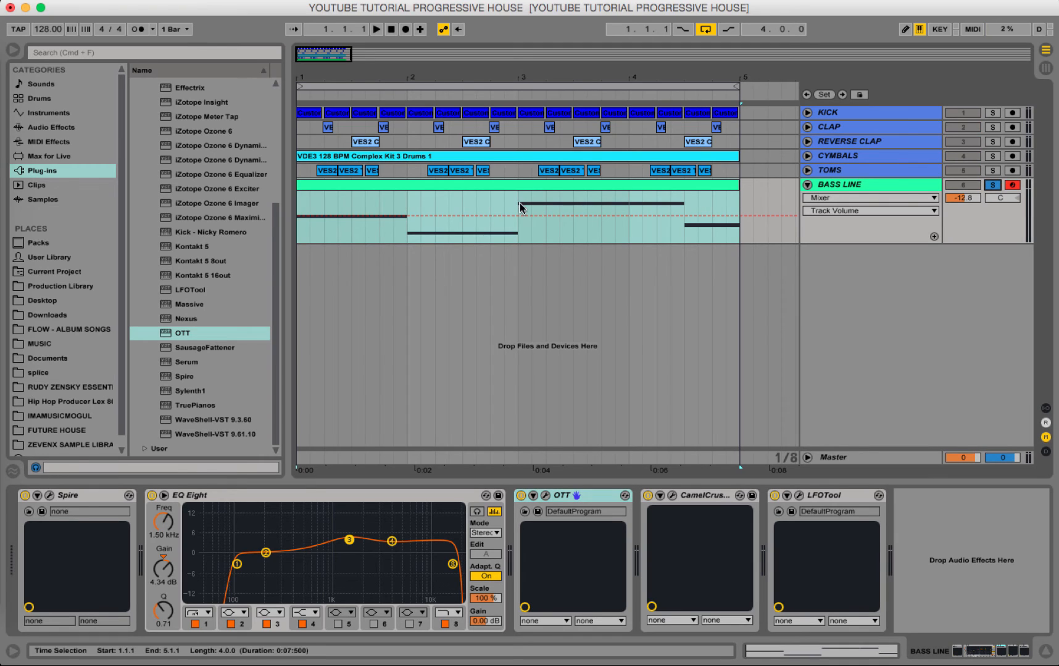
click(467, 185)
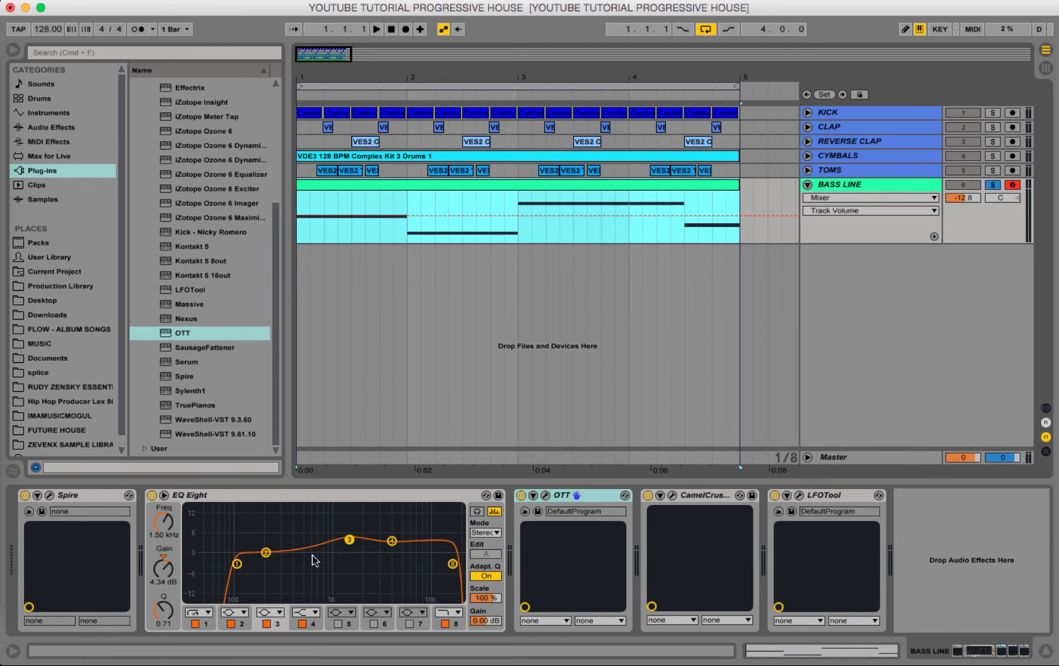
key(space)
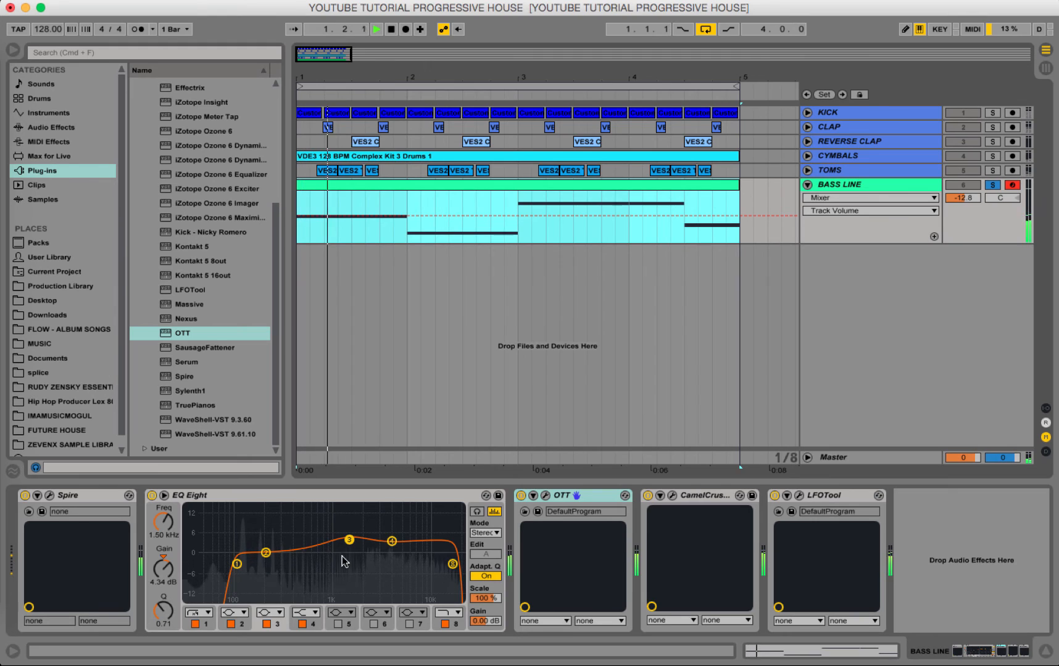
key(space)
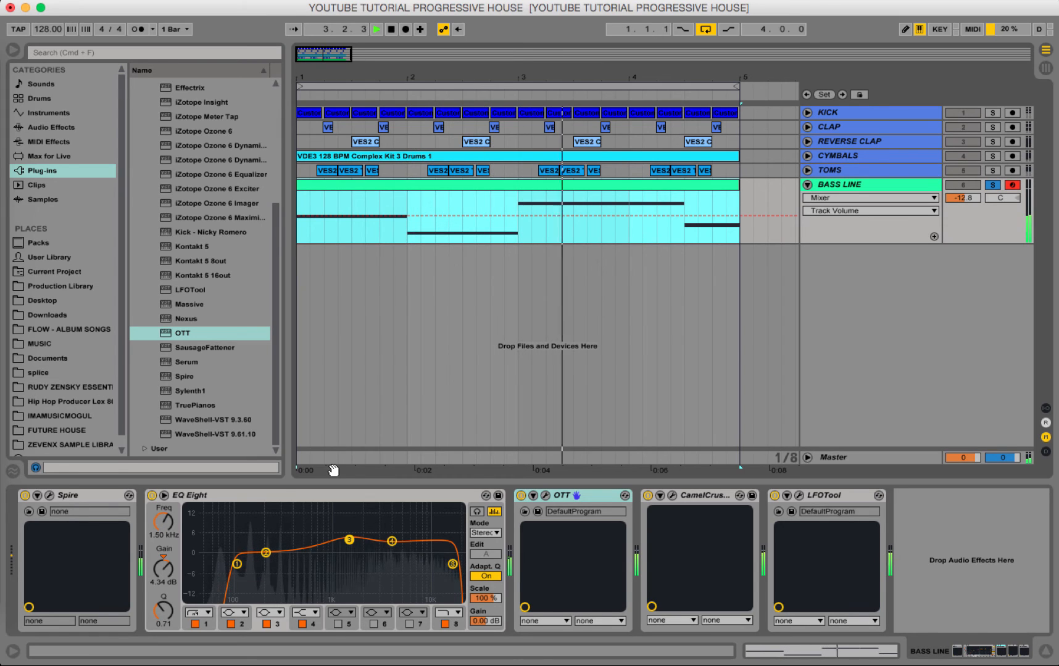
click(992, 185)
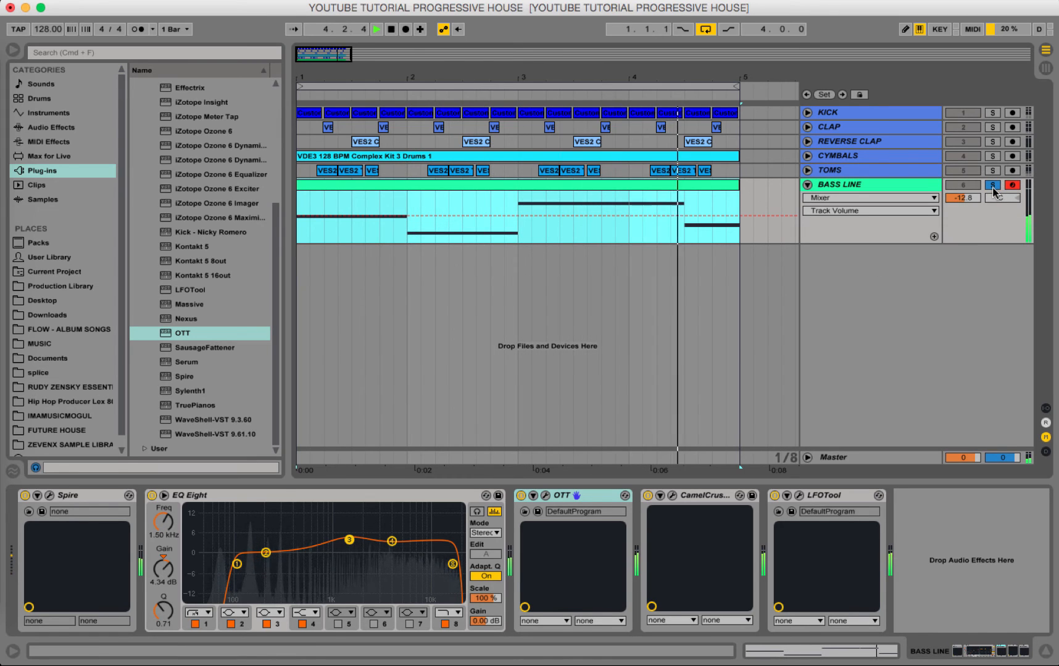
key(space)
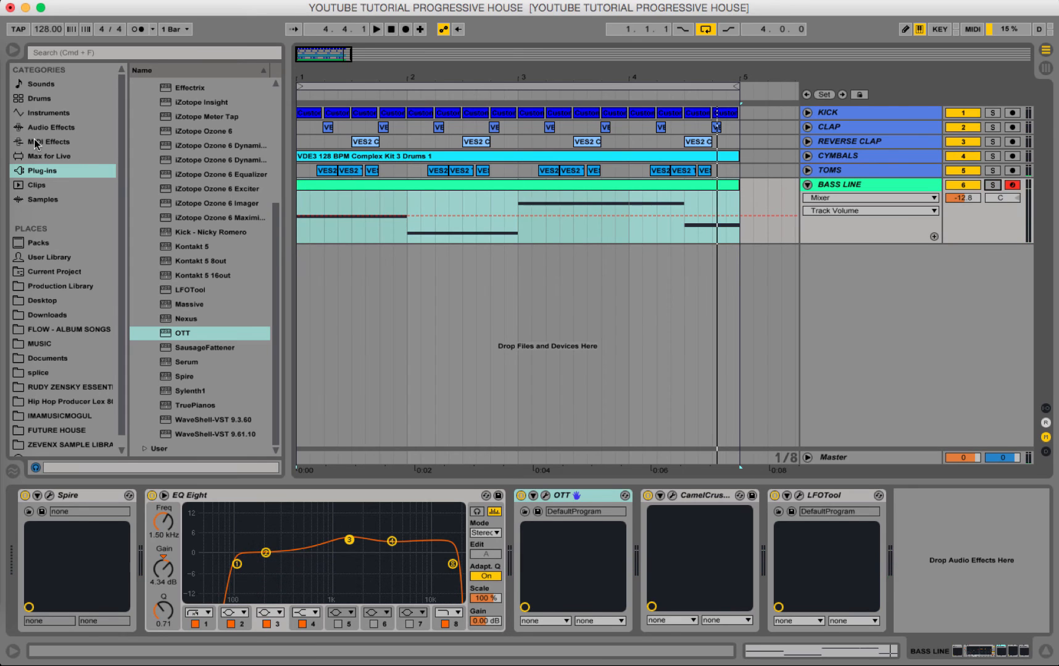
click(49, 128)
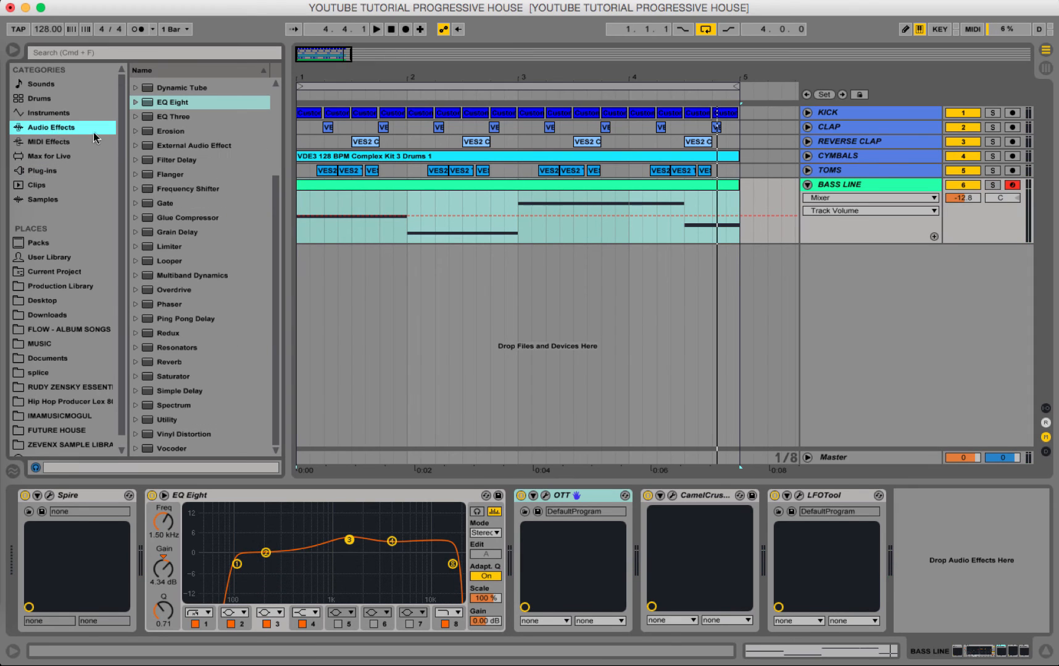
click(49, 173)
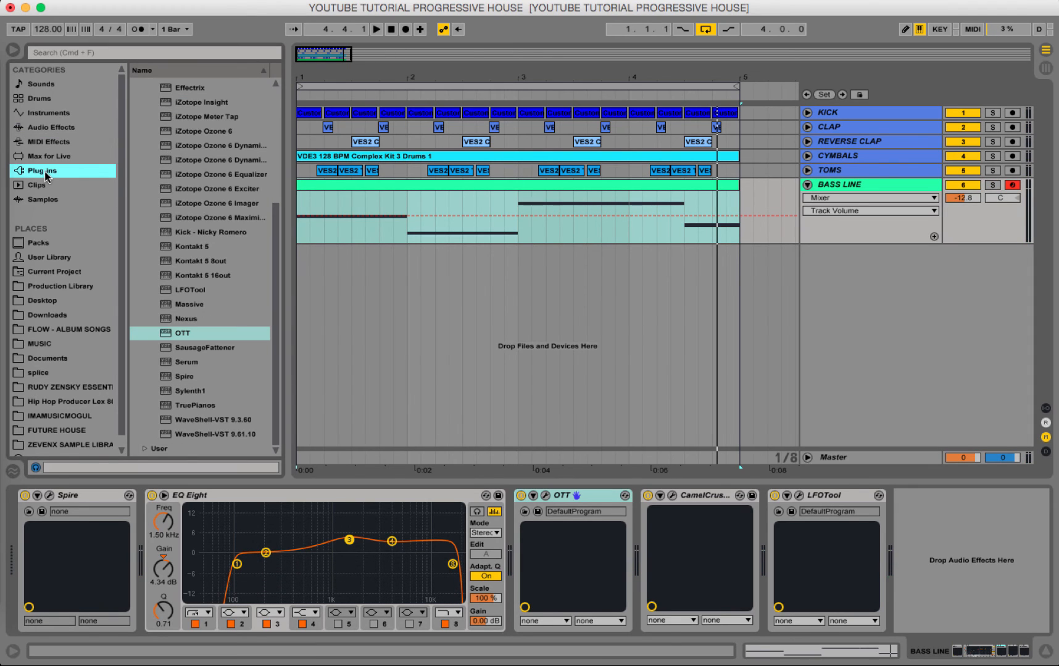
click(58, 131)
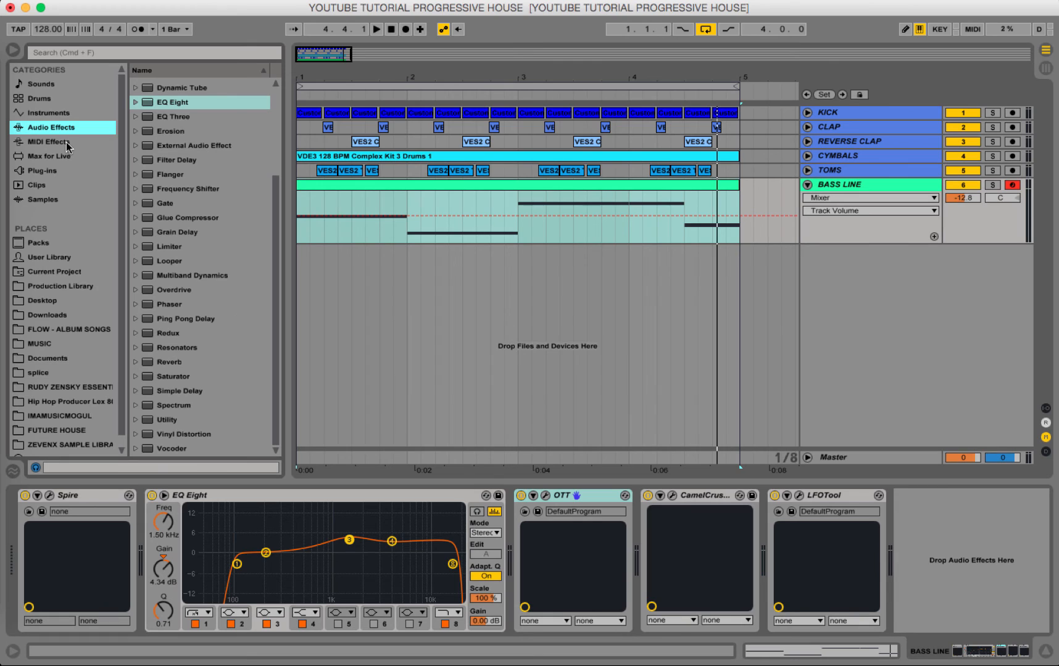
Add the Sugar Bytes Effectrix Audio Unit to the BASS LINE track and place it between Spire and EQ Eight.
click(43, 176)
scroll(170, 219, up, 5)
click(137, 102)
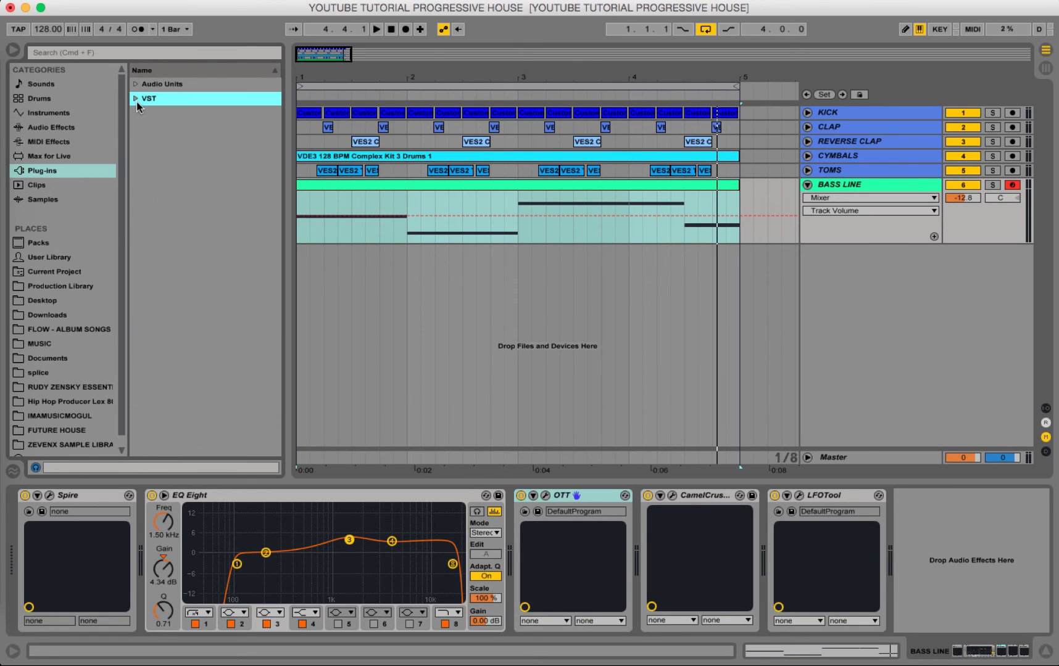
click(134, 89)
click(144, 344)
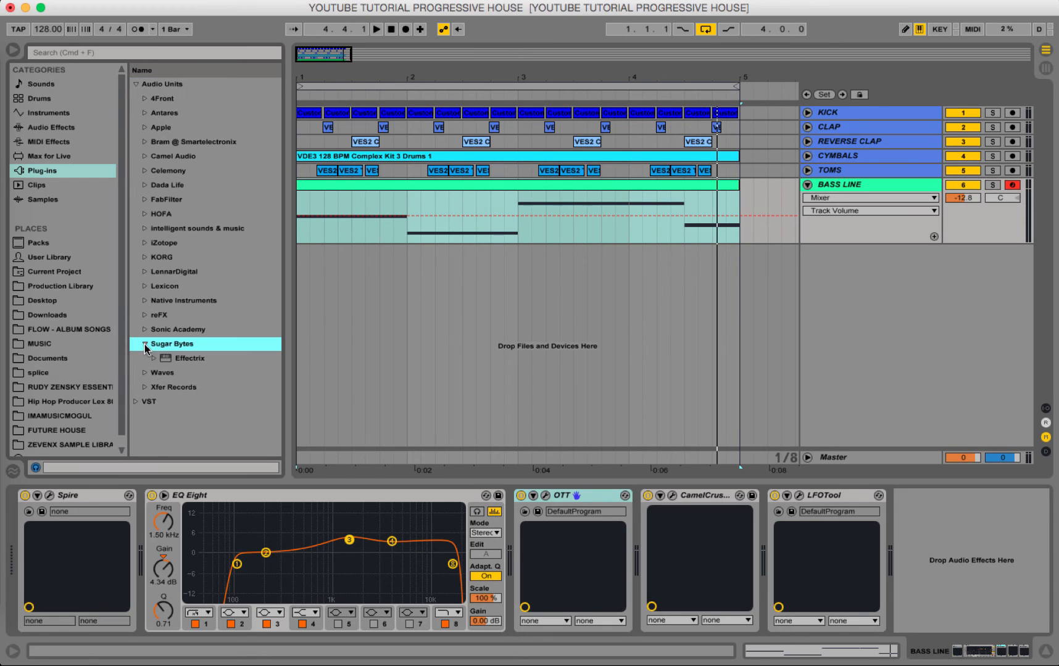
click(172, 360)
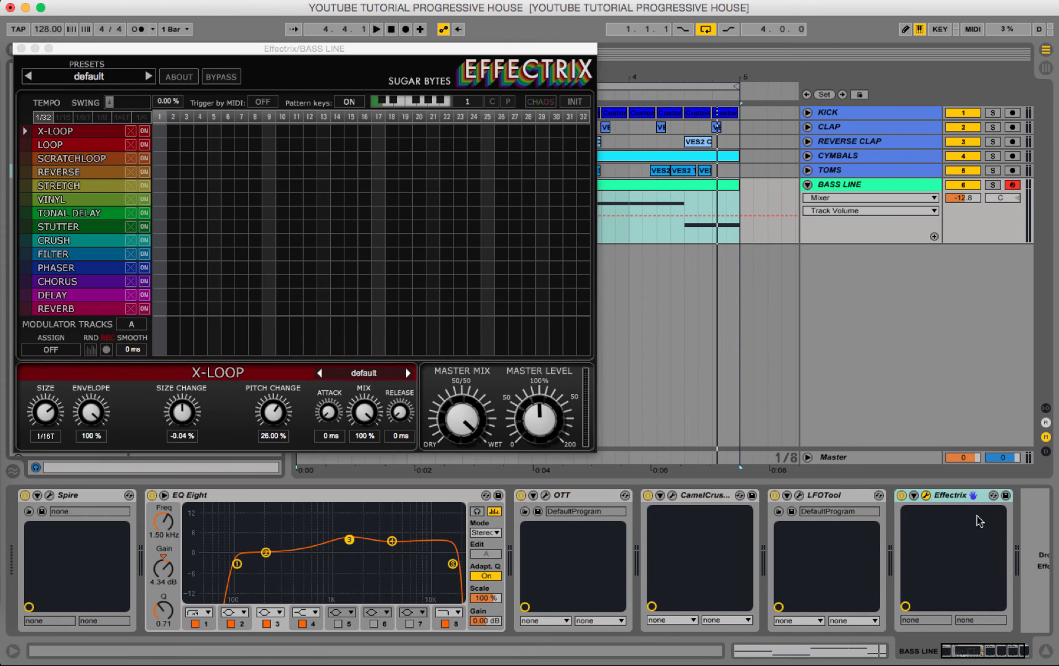
click(960, 500)
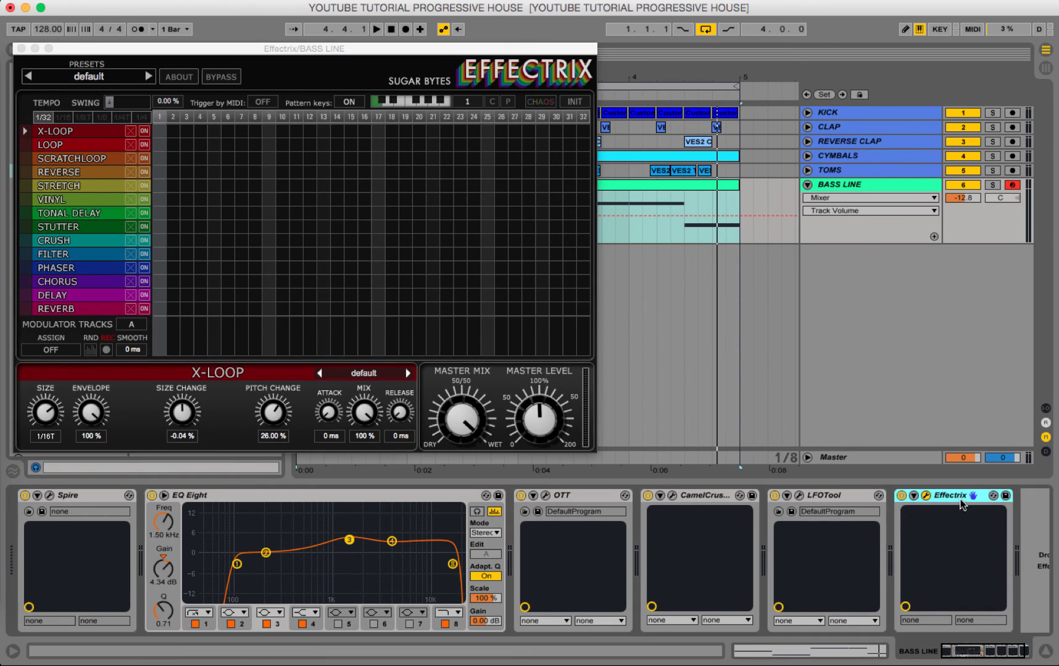
drag(960, 500, 142, 518)
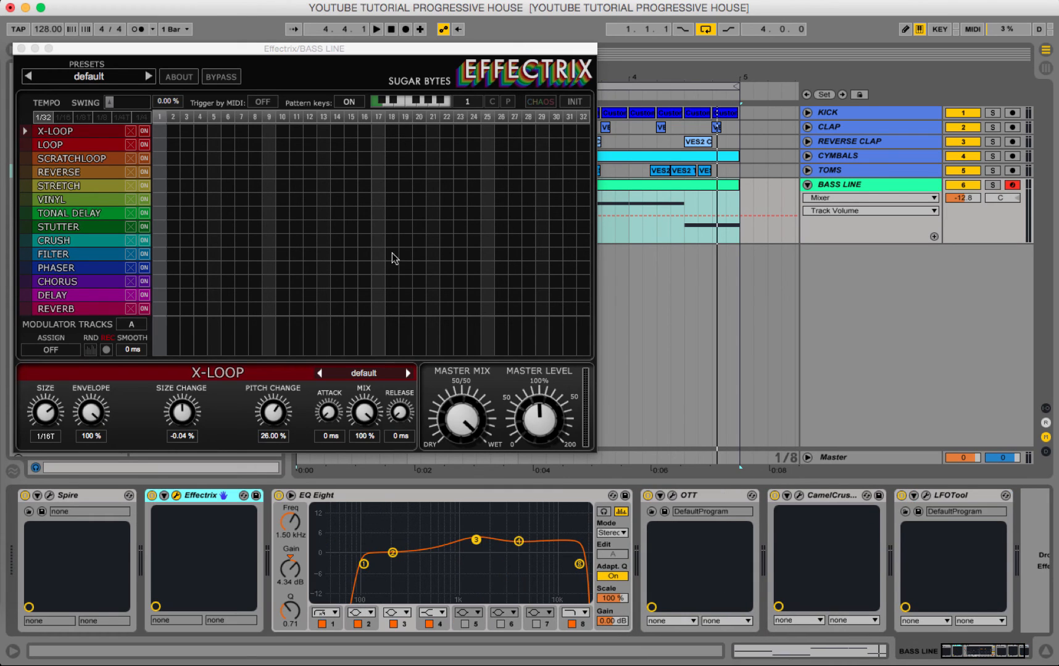
Draw an Effectrix Vinyl block over sequencer steps 25 to 32 and audition it with the loop.
click(492, 201)
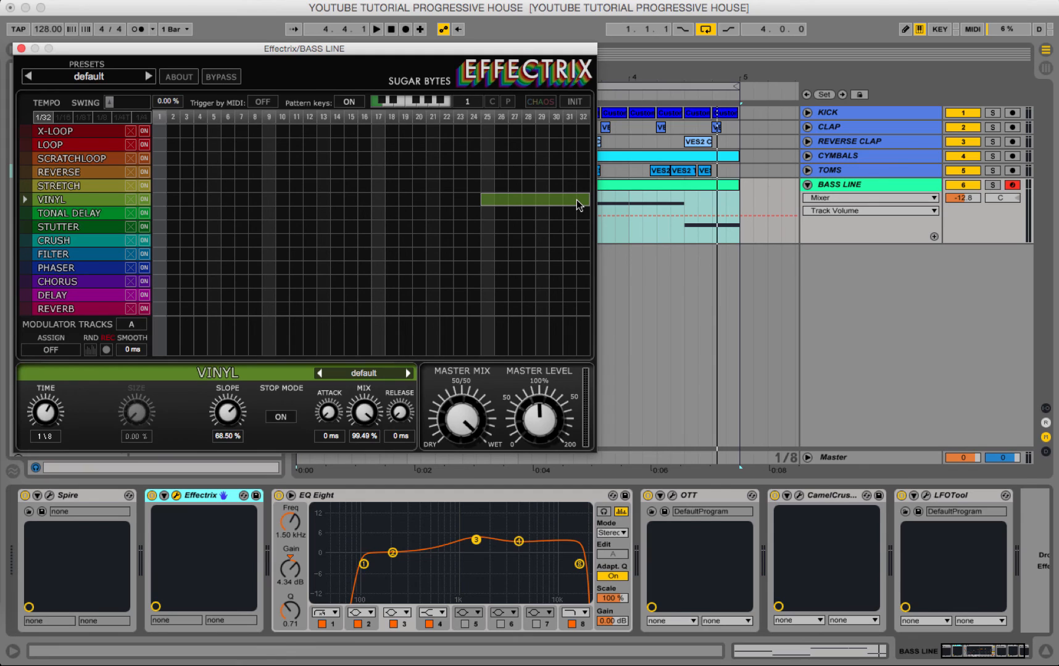
key(space)
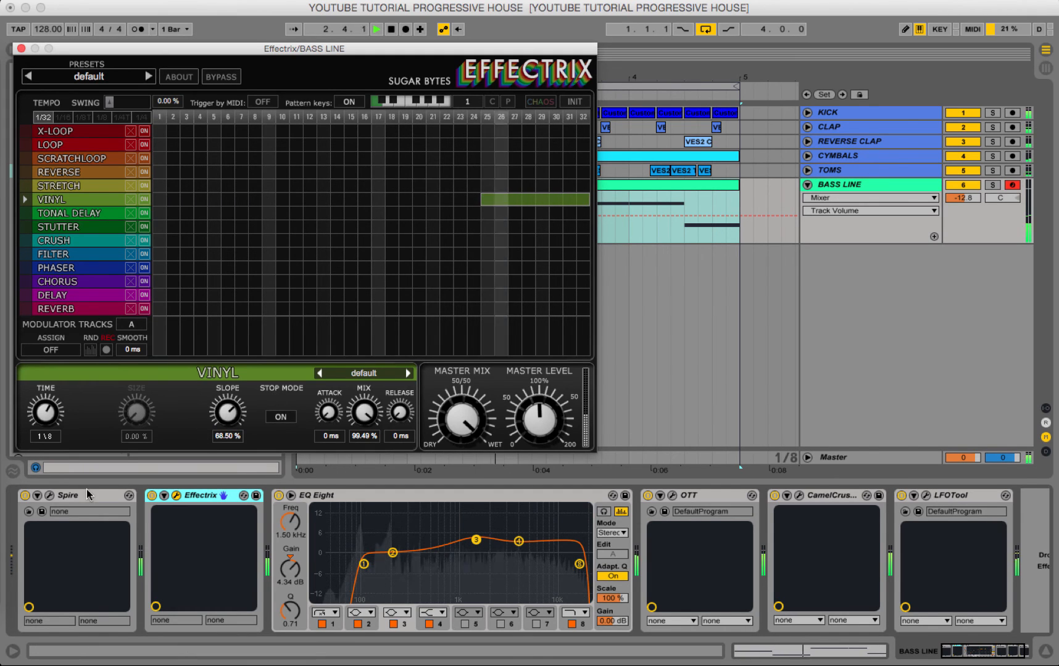
key(space)
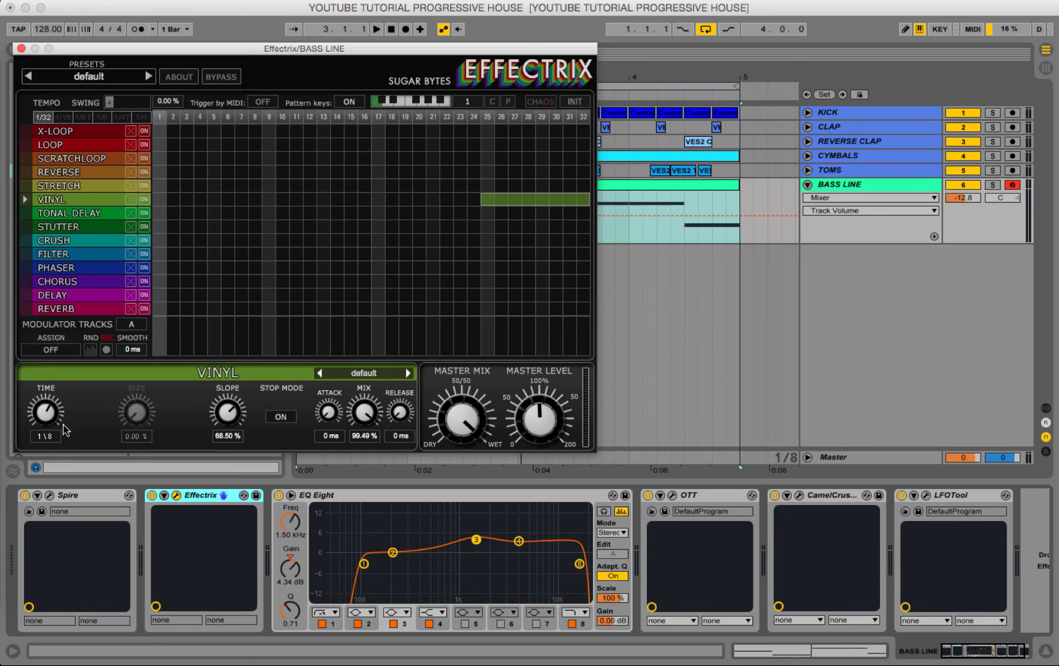
Set the Effectrix Vinyl time to 1/4 and slope to 70.50 %, and partly reduce the master mix during playback.
drag(44, 417, 42, 461)
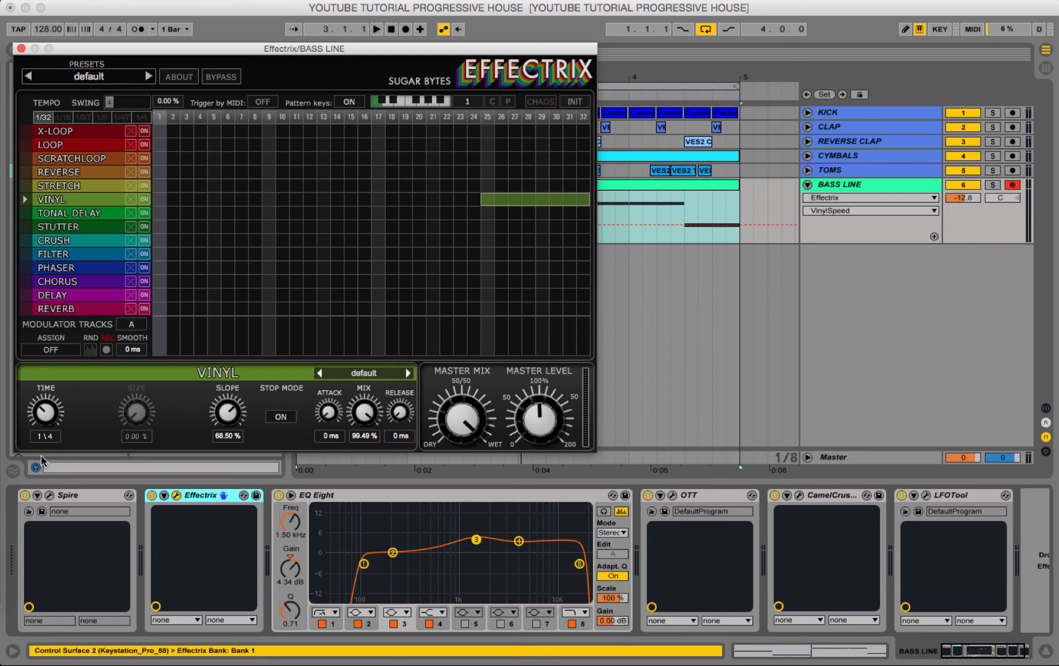
key(space)
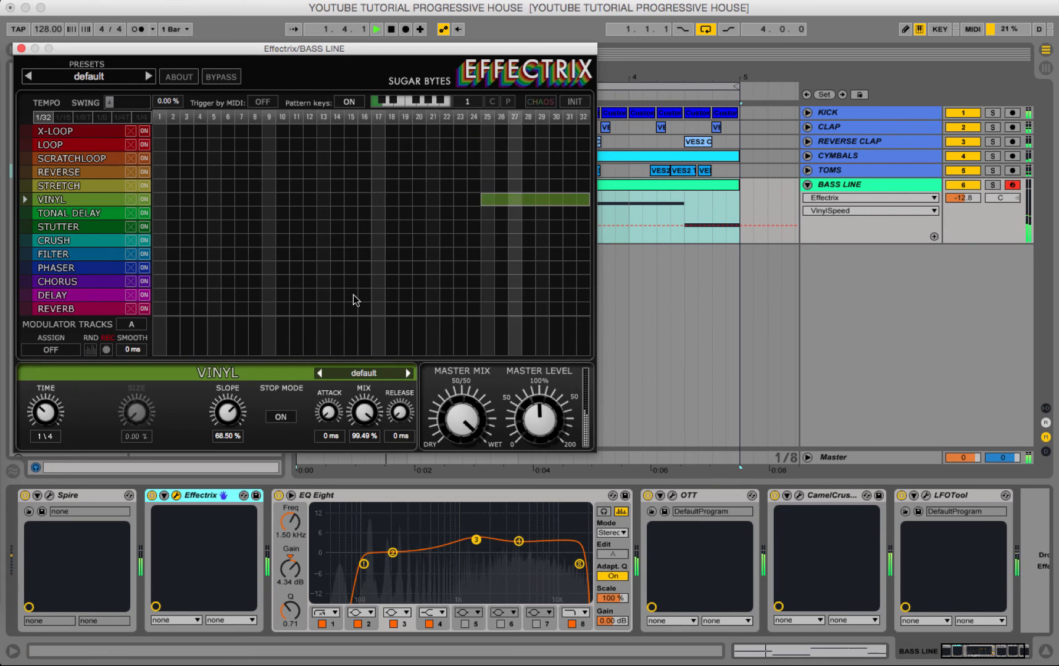
click(462, 417)
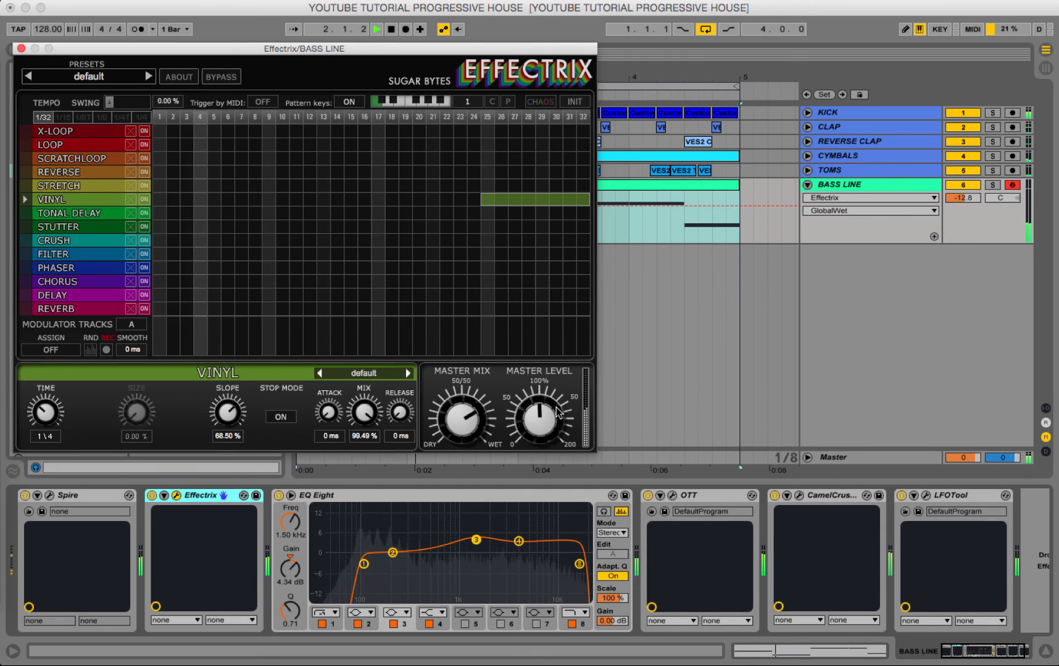
drag(228, 413, 205, 410)
drag(207, 413, 208, 417)
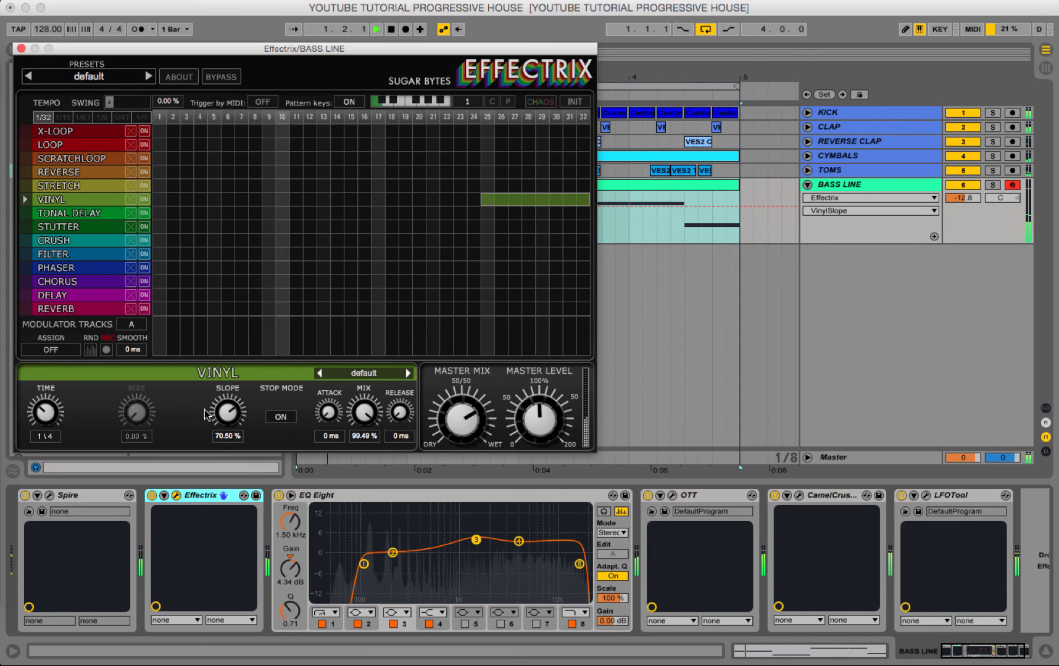
Lower the Effectrix master mix to about 50/50, close its window and stop playback.
drag(464, 419, 458, 503)
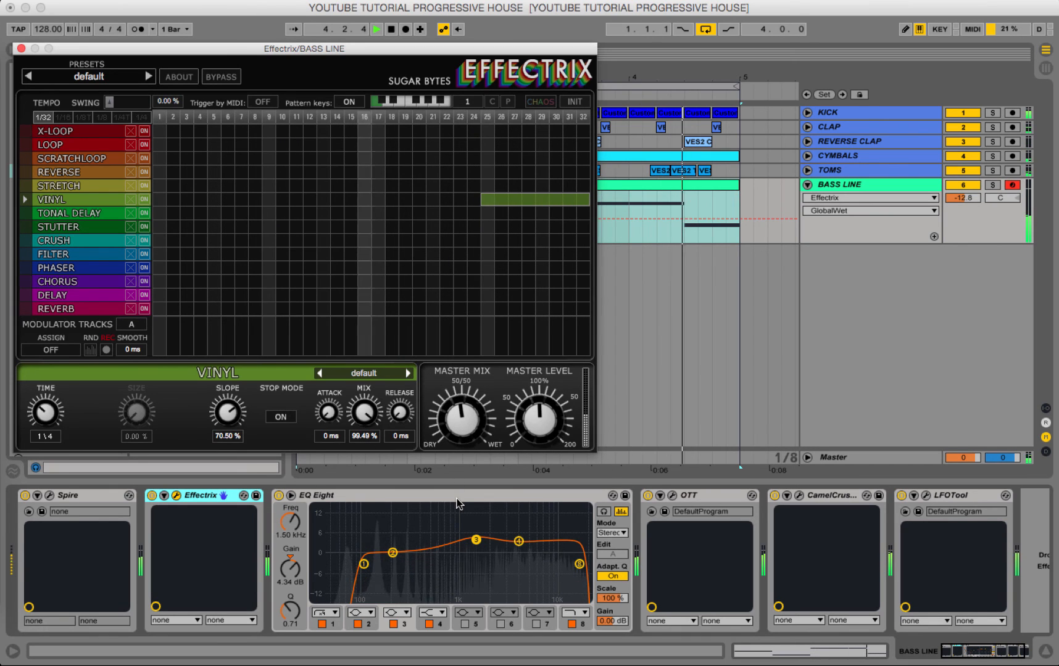
click(21, 49)
key(space)
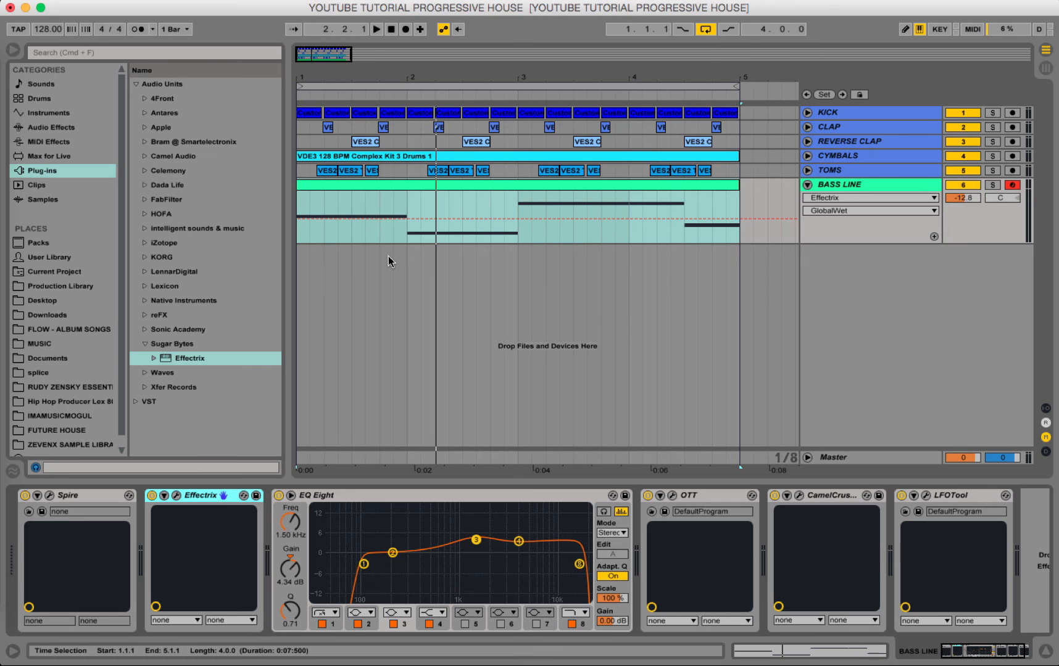
Play the loop again, reopen Effectrix and turn its master mix fully wet.
key(space)
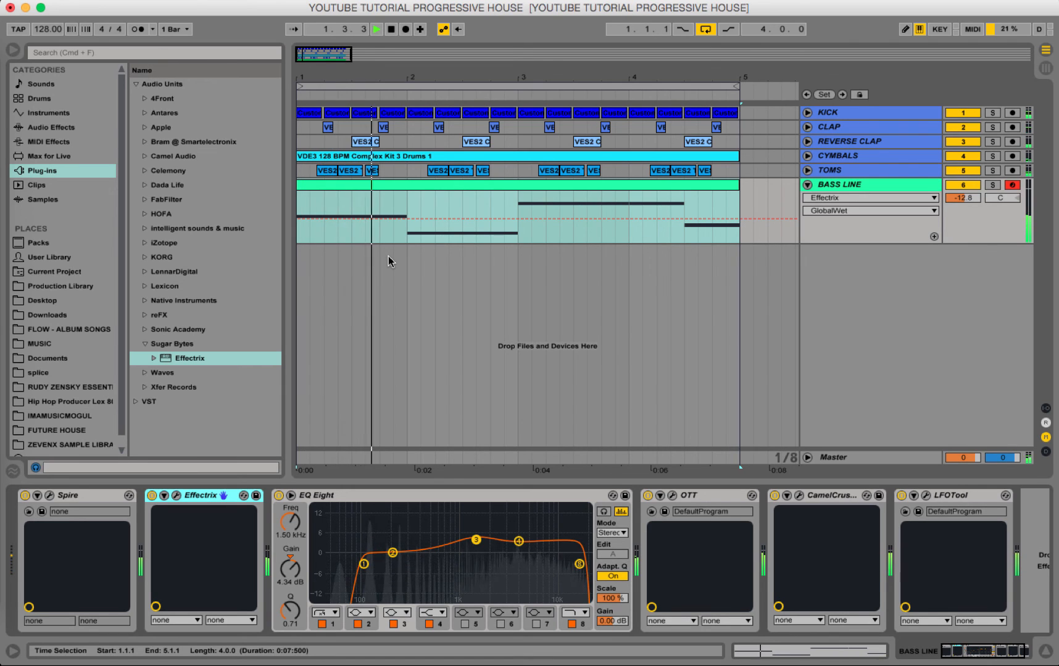
click(178, 496)
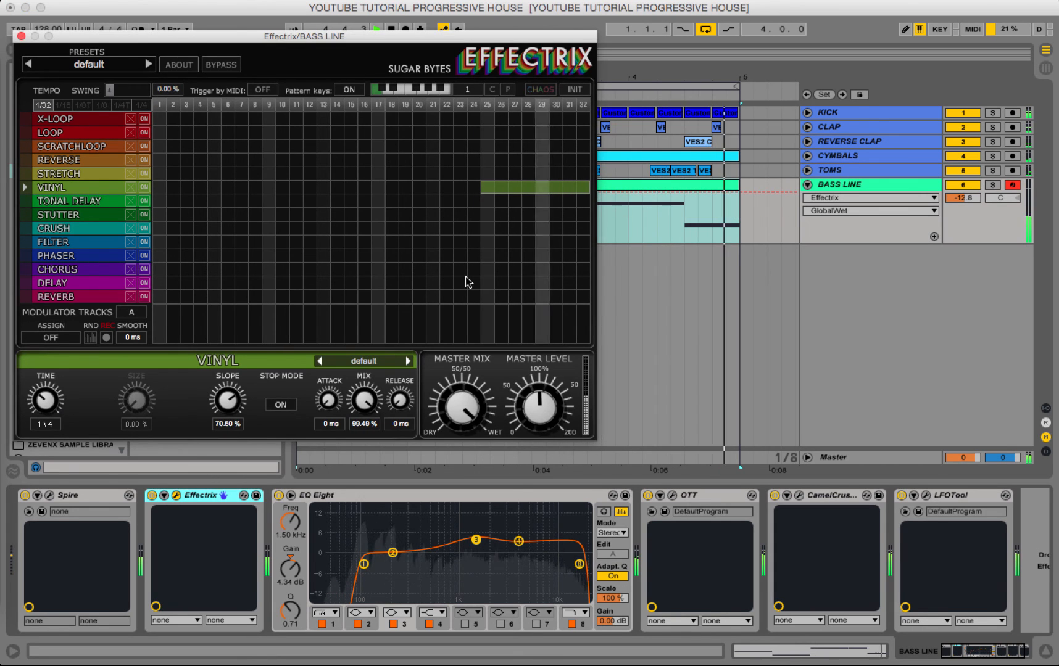
Close the Effectrix window, stop playback and delete Effectrix from the BASS LINE device chain.
click(21, 36)
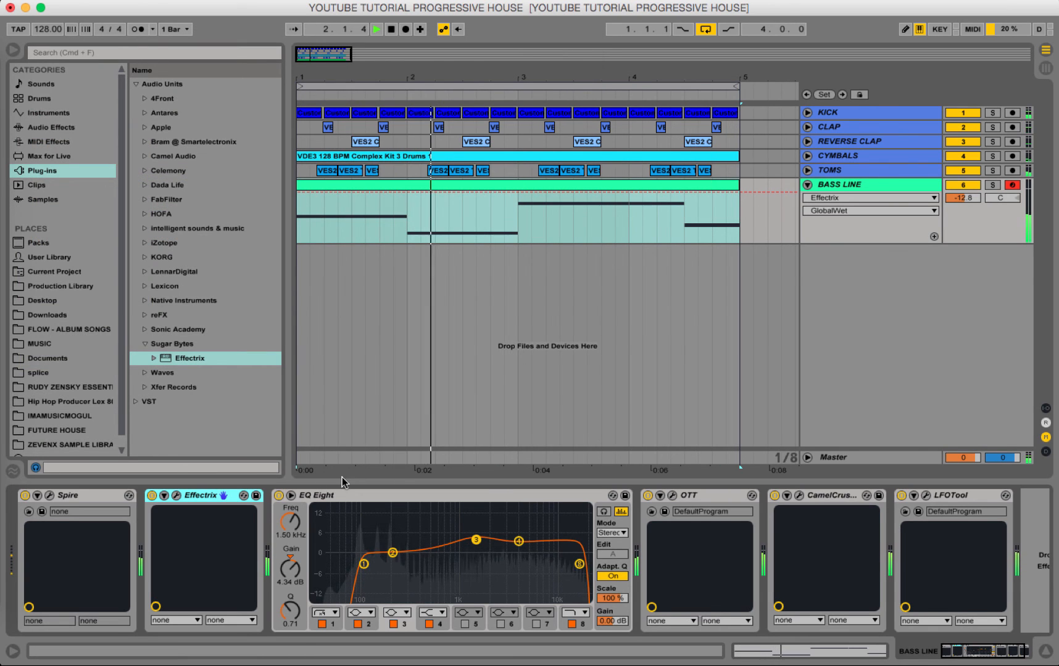
key(space)
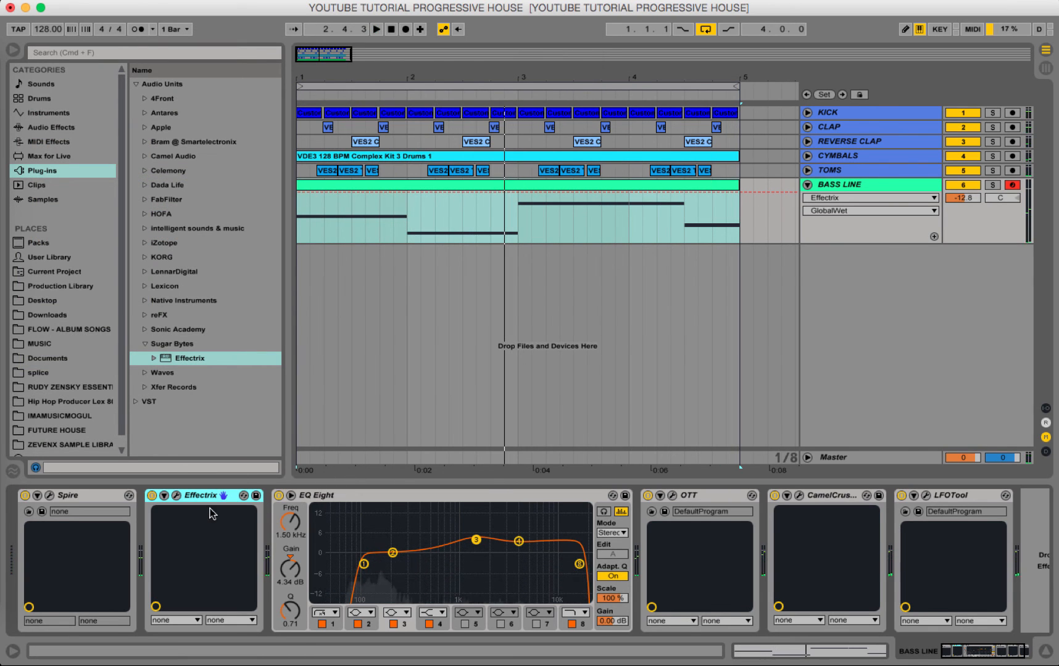
key(Delete)
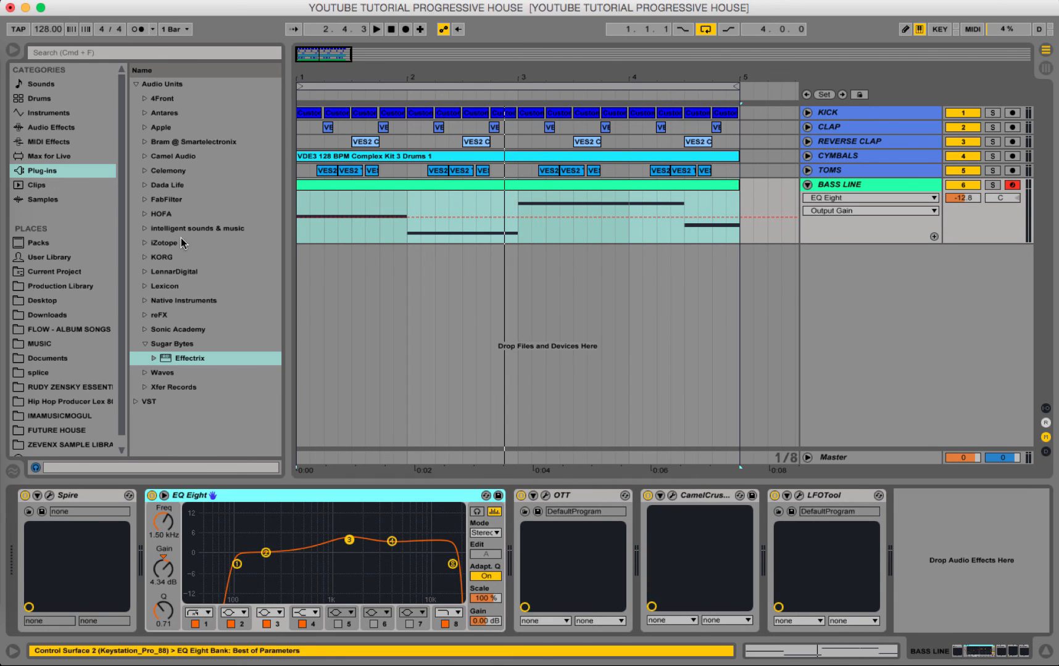
Try a Reverb between Spire and EQ Eight on the bass line, with Dry/Wet at 24 % during playback.
click(54, 128)
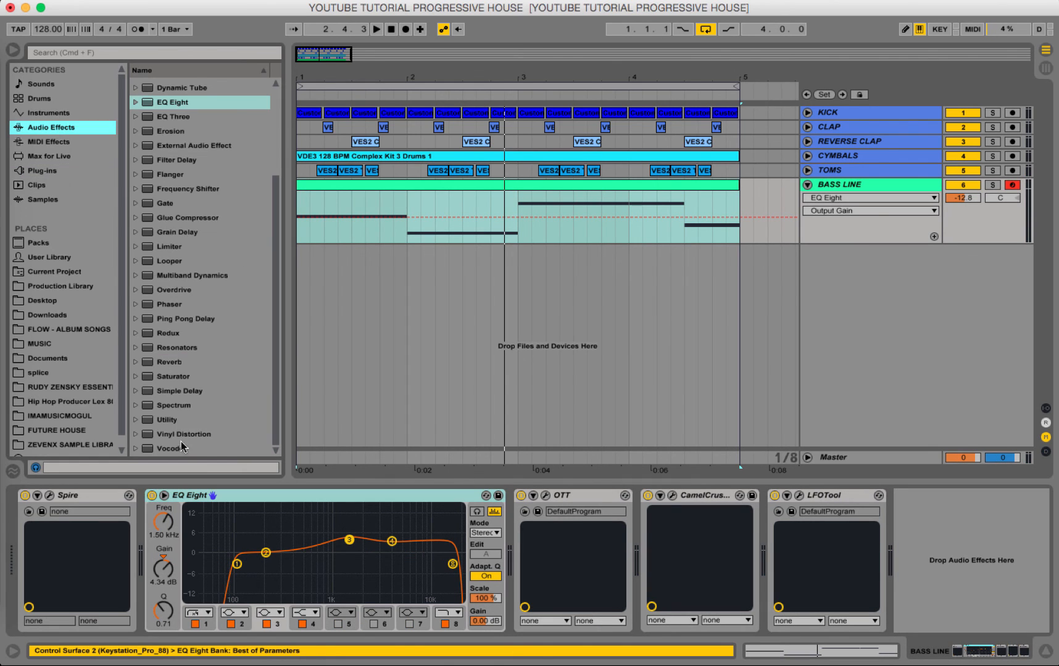
drag(170, 362, 281, 540)
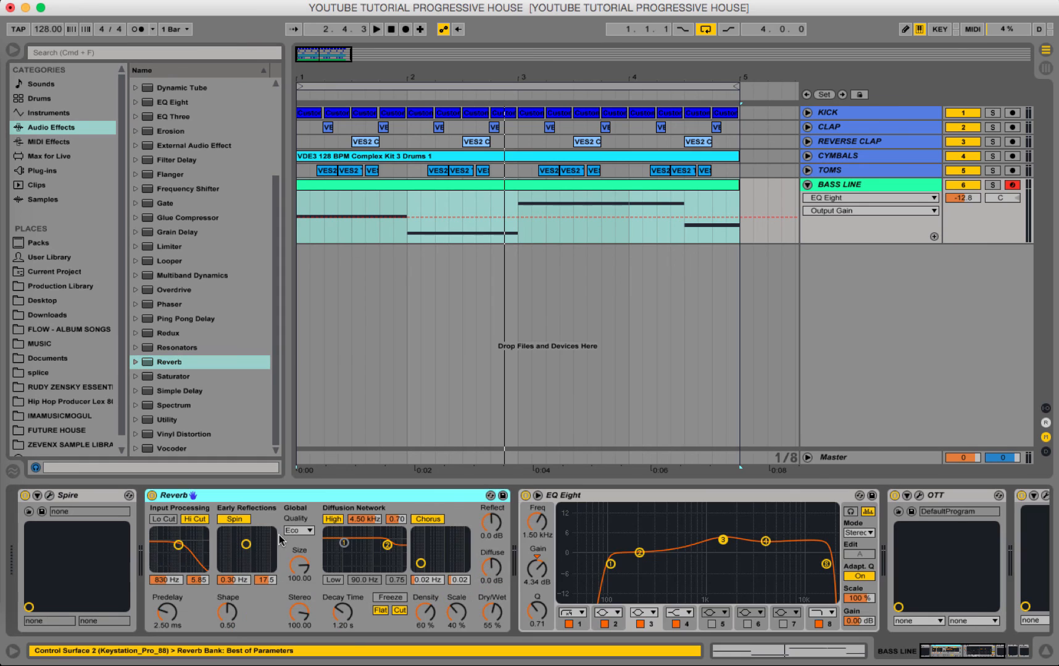
key(space)
drag(492, 612, 491, 642)
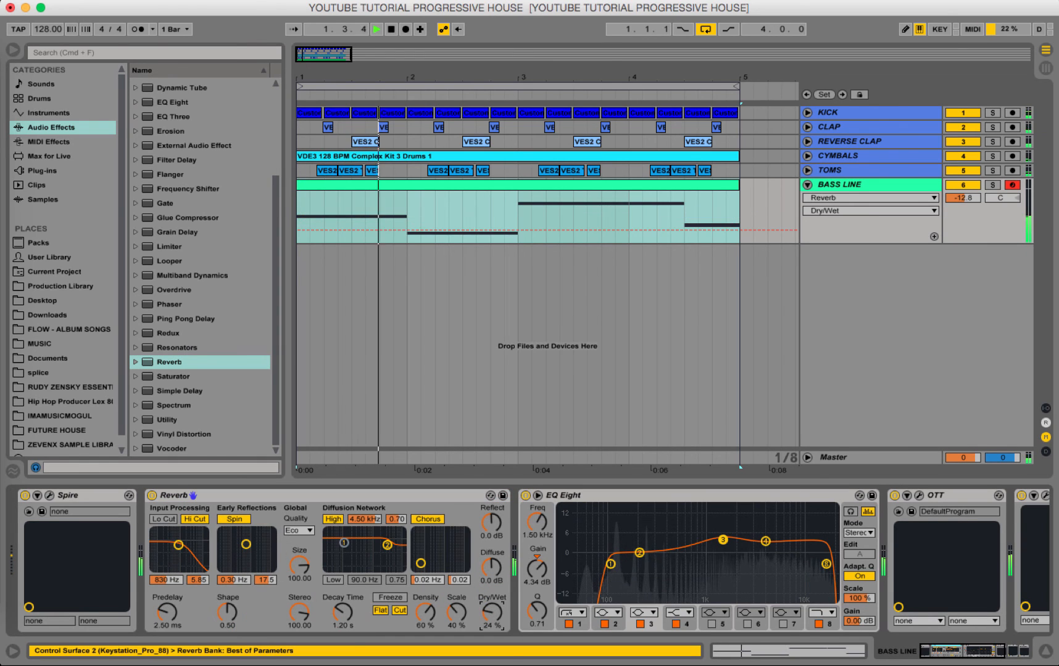
Delete the Reverb from the bass line chain and stop playback.
click(356, 501)
key(Delete)
key(space)
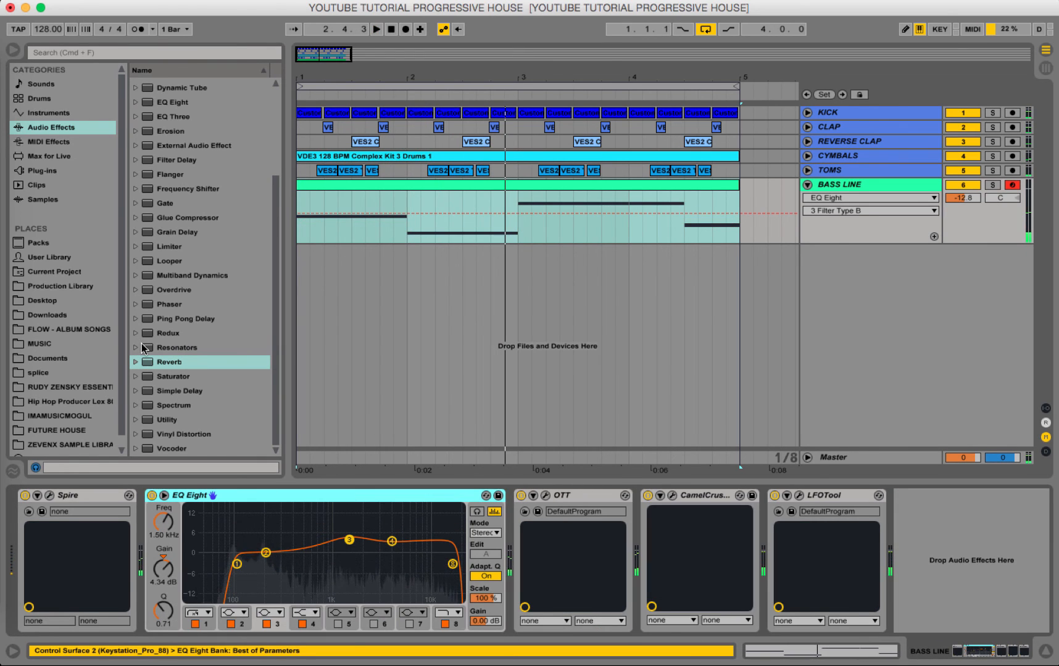
Add a Utility at the end of the bass line chain, set its width to 150 % and play the loop.
double_click(166, 420)
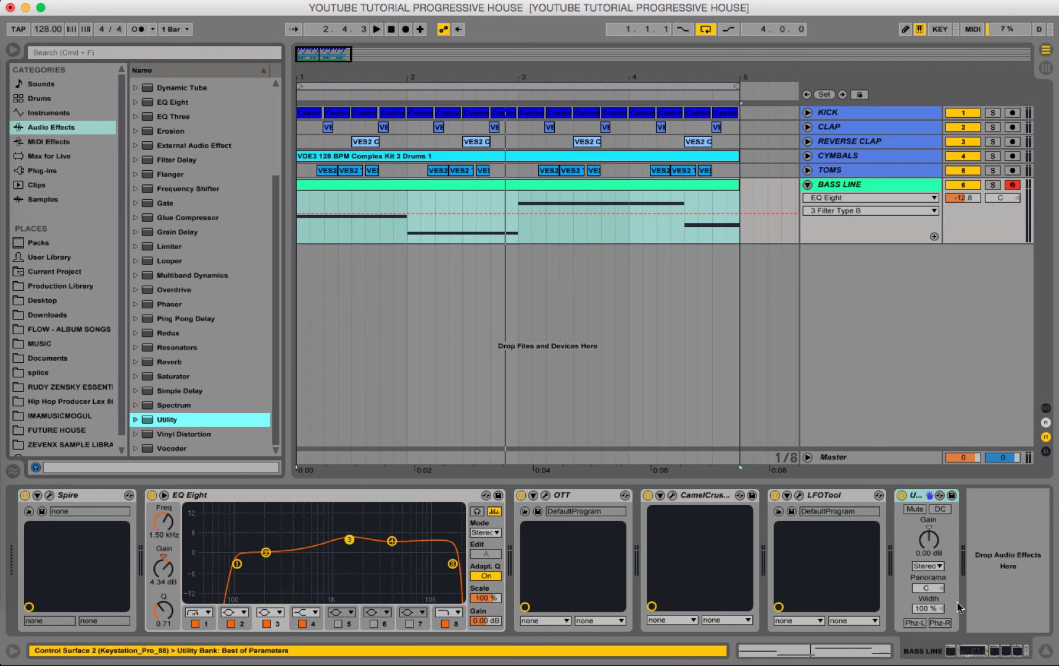
click(929, 610)
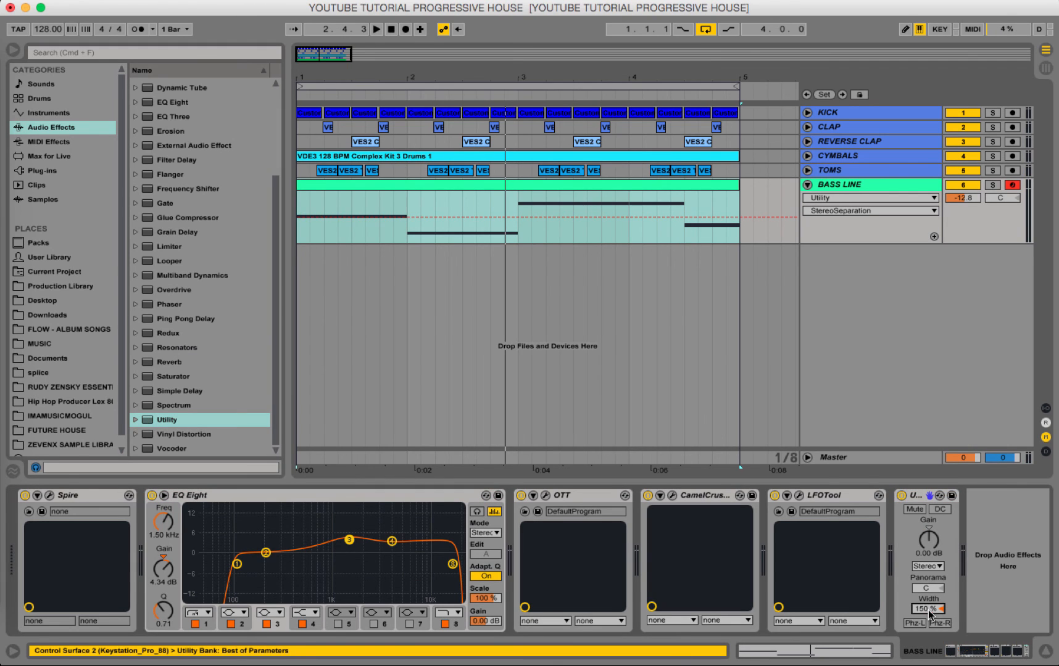
key(space)
Solo the bass line while reducing the Utility width to 0.0 %, and unsolo it to audition with the drums.
click(992, 184)
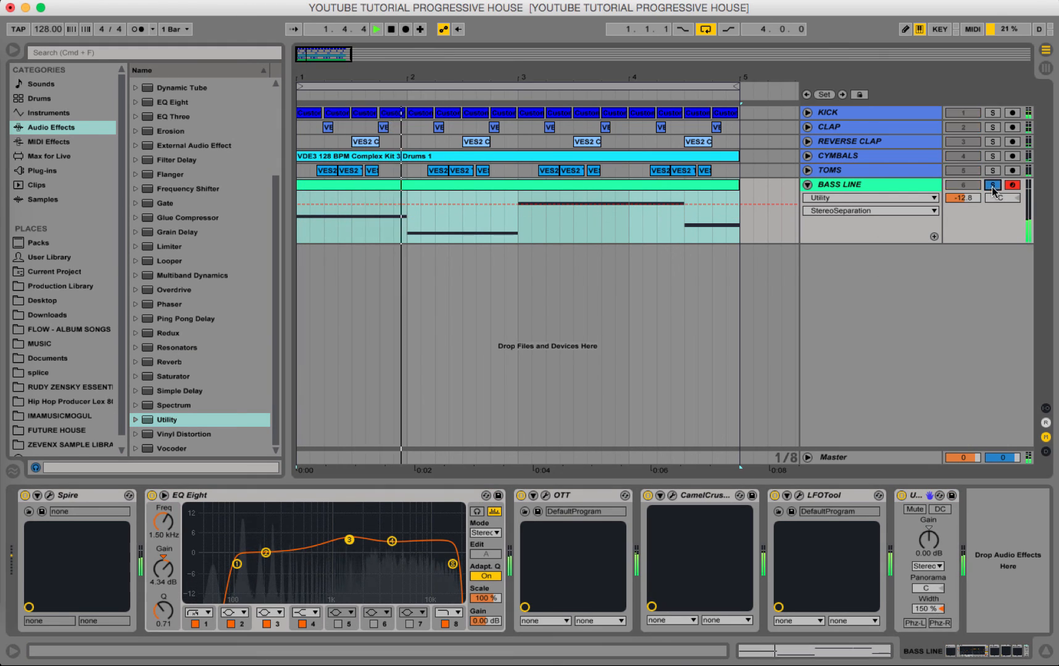
drag(927, 609, 927, 661)
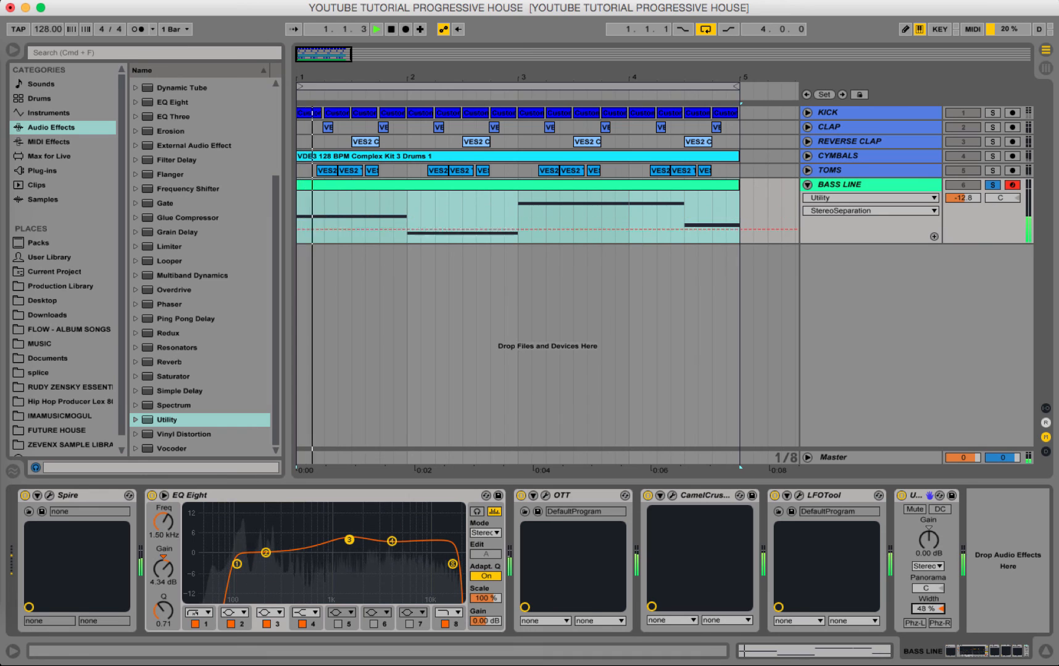
key(space)
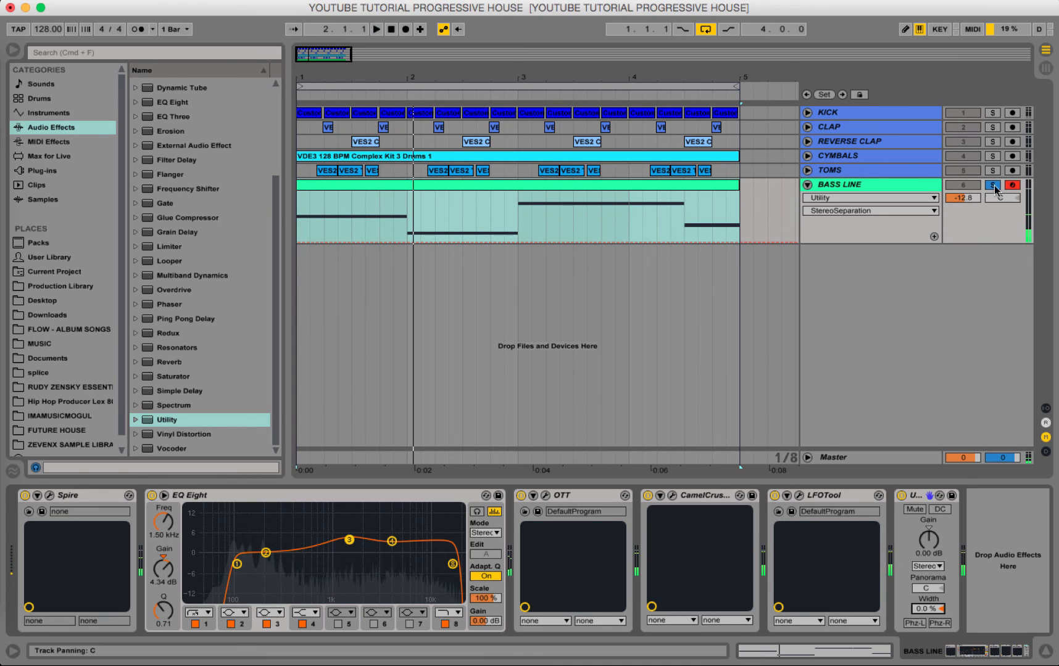
click(992, 185)
key(space)
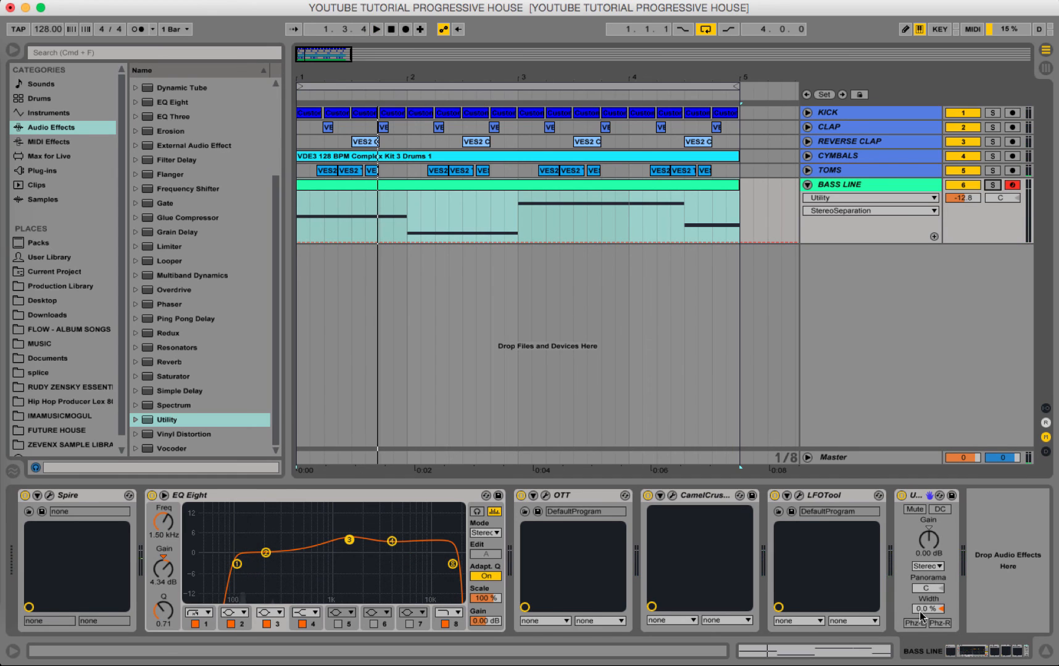
Set the Utility width to 125 % and play the bass line with the drum loop.
drag(922, 611, 922, 608)
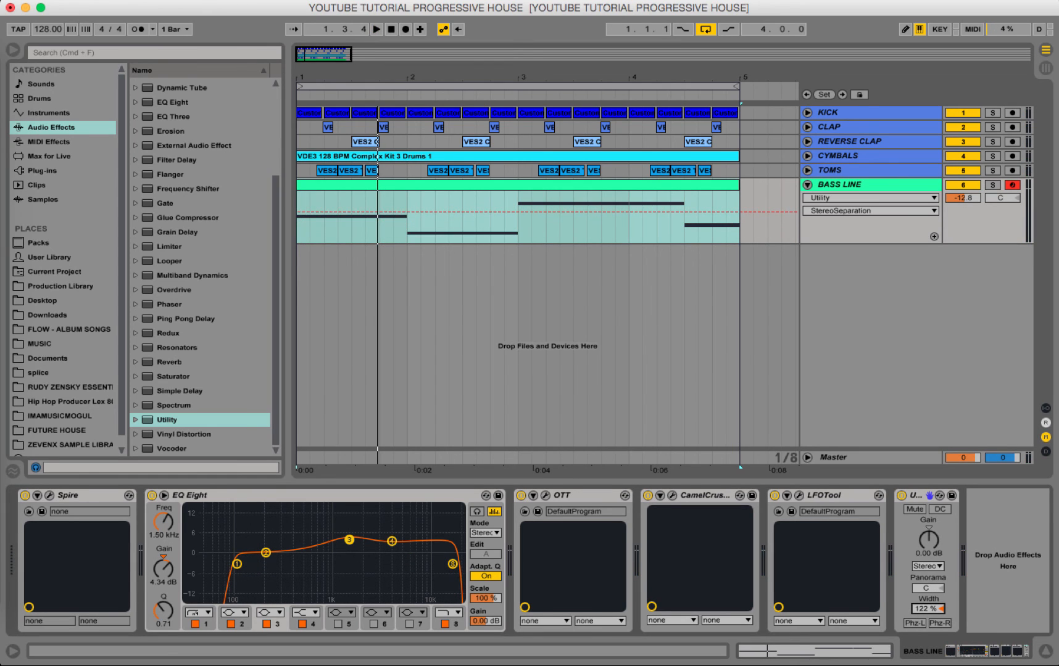
key(space)
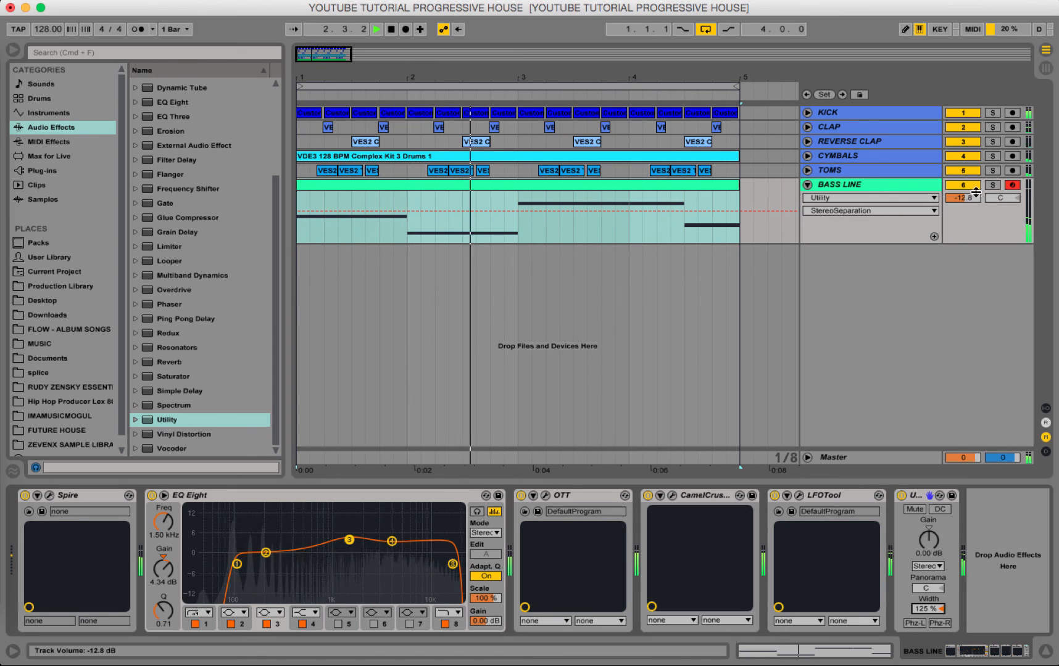
Try panning the BASS LINE track to 7L during playback and reset the pan to centre.
drag(1003, 200, 1006, 204)
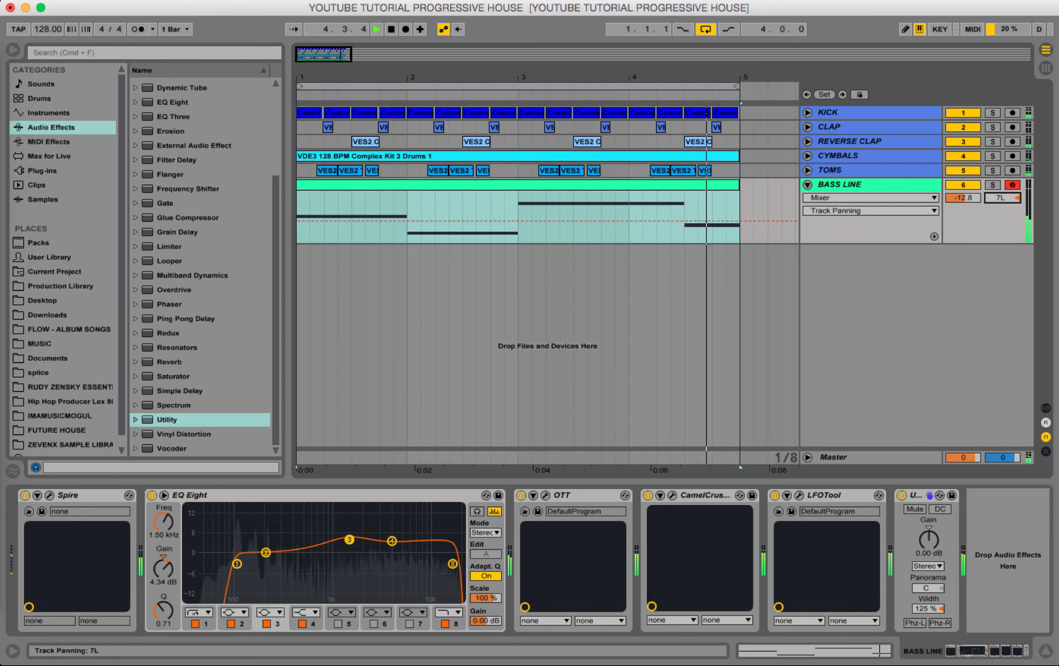
key(Delete)
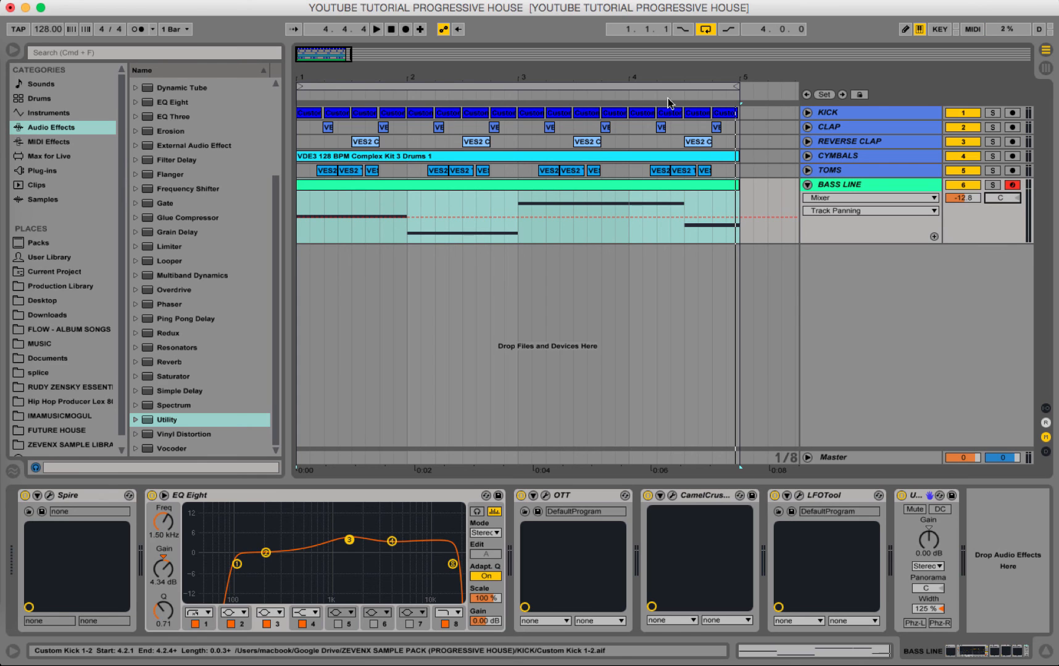
click(611, 0)
click(632, 47)
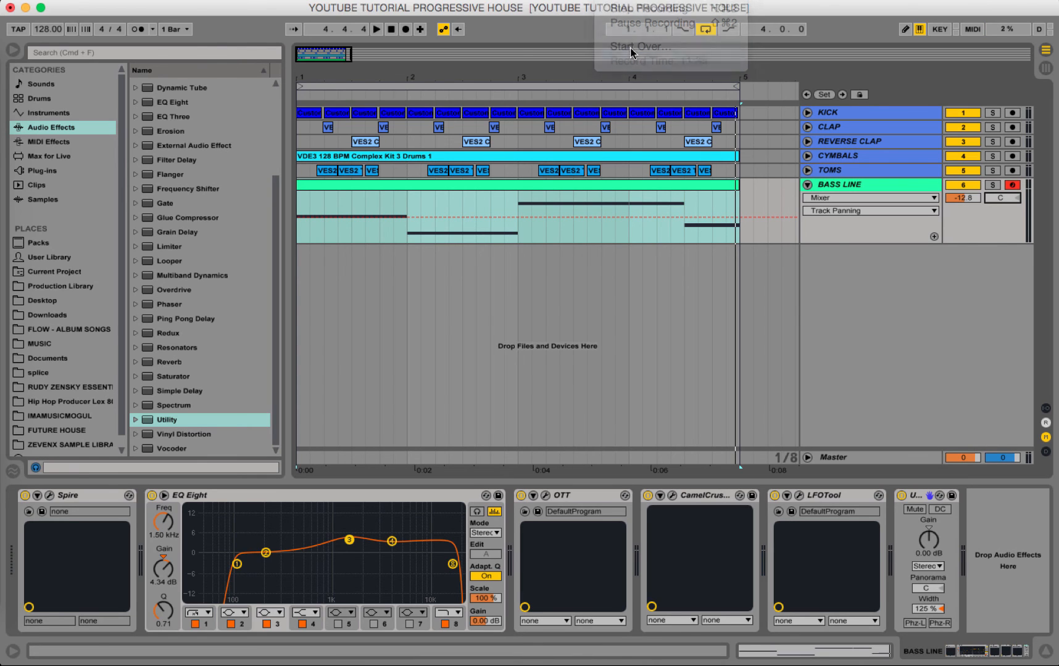
click(594, 235)
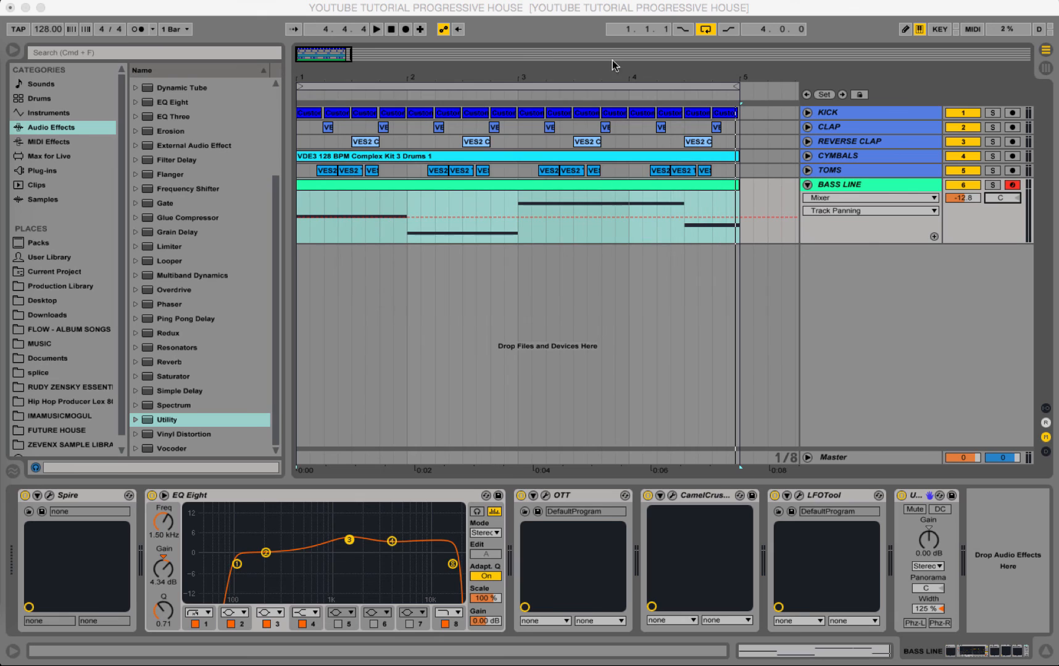